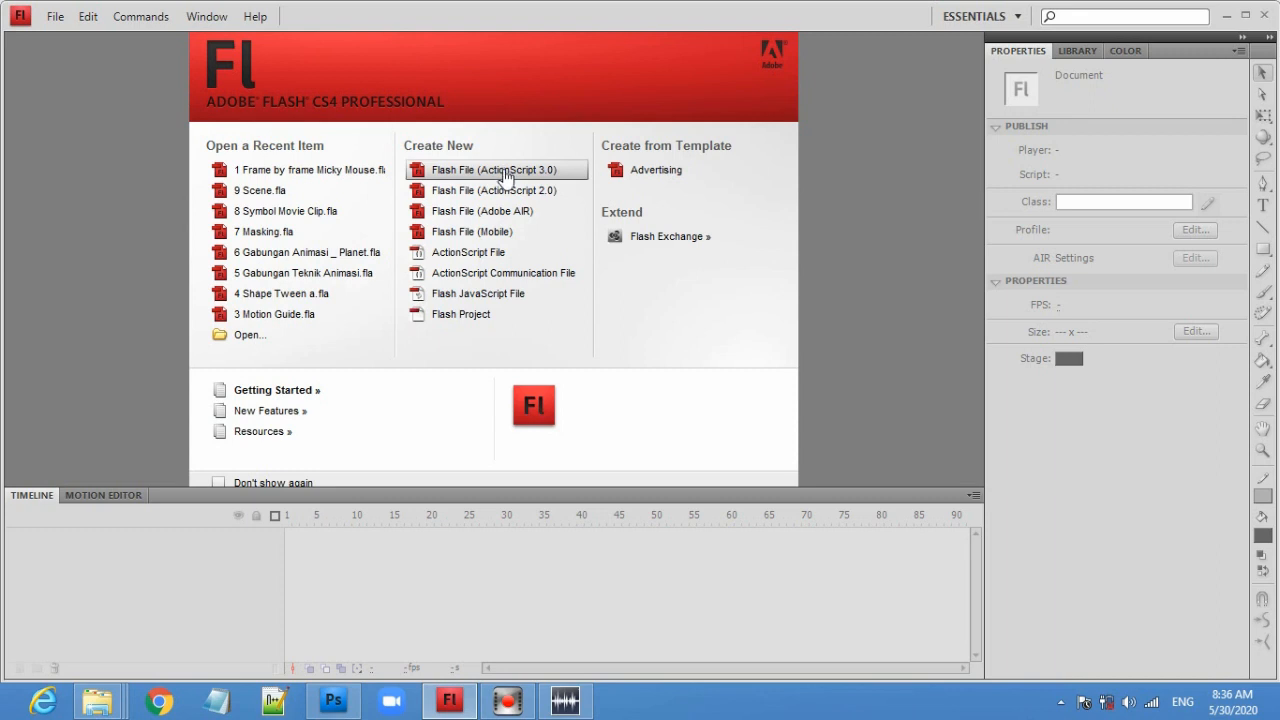
# - Create a new Flash File (ActionScript 3.0) document
pyautogui.click(507, 172)
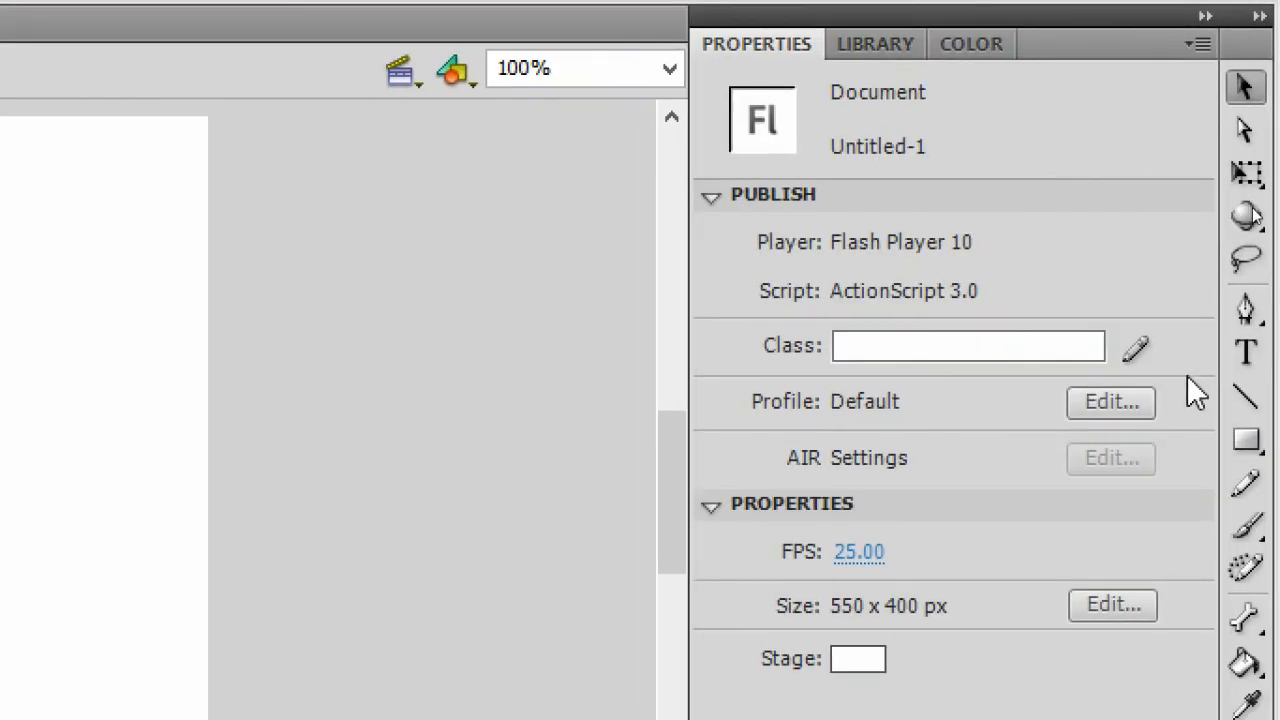
# - Draw the airplane's nose, belly and tail outline with the Pen tool, placing curved and corner points
pyautogui.click(1252, 312)
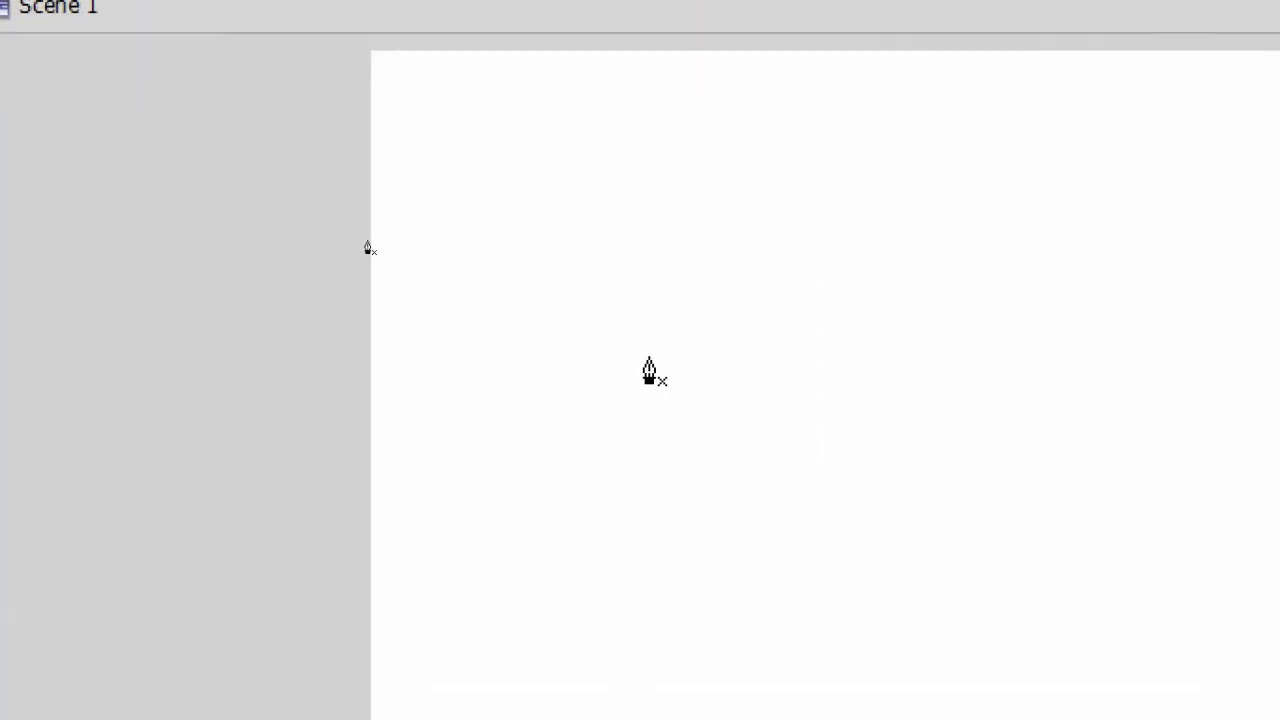
pyautogui.click(377, 266)
pyautogui.moveTo(491, 505); pyautogui.dragTo(491, 598)
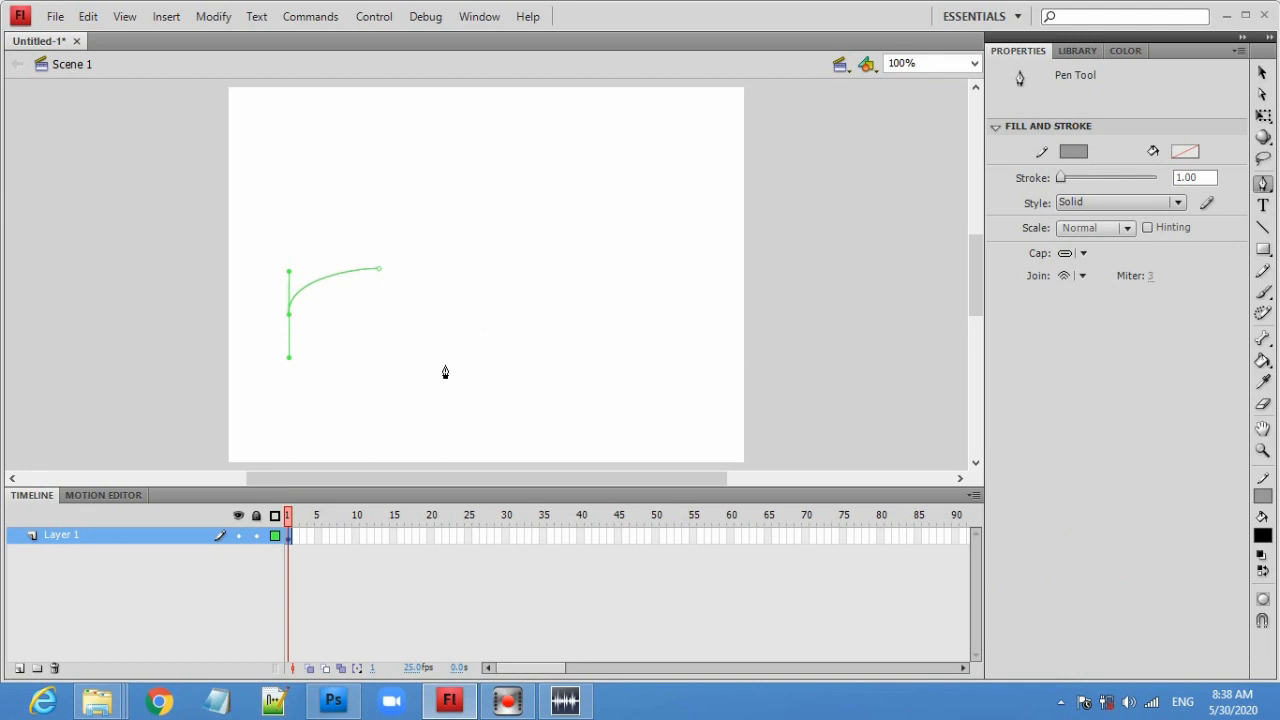
pyautogui.moveTo(438, 370); pyautogui.dragTo(481, 371)
pyautogui.moveTo(641, 330); pyautogui.dragTo(681, 332)
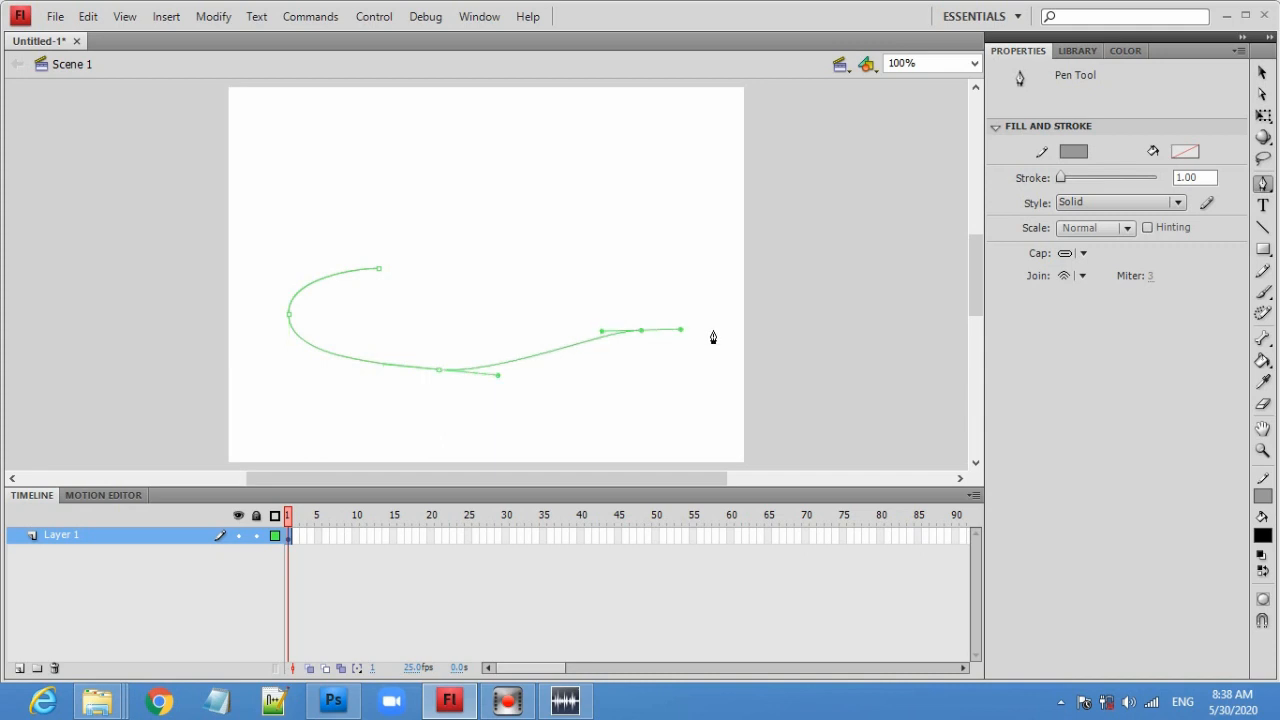
pyautogui.click(713, 330)
pyautogui.click(723, 285)
pyautogui.click(700, 284)
pyautogui.click(716, 223)
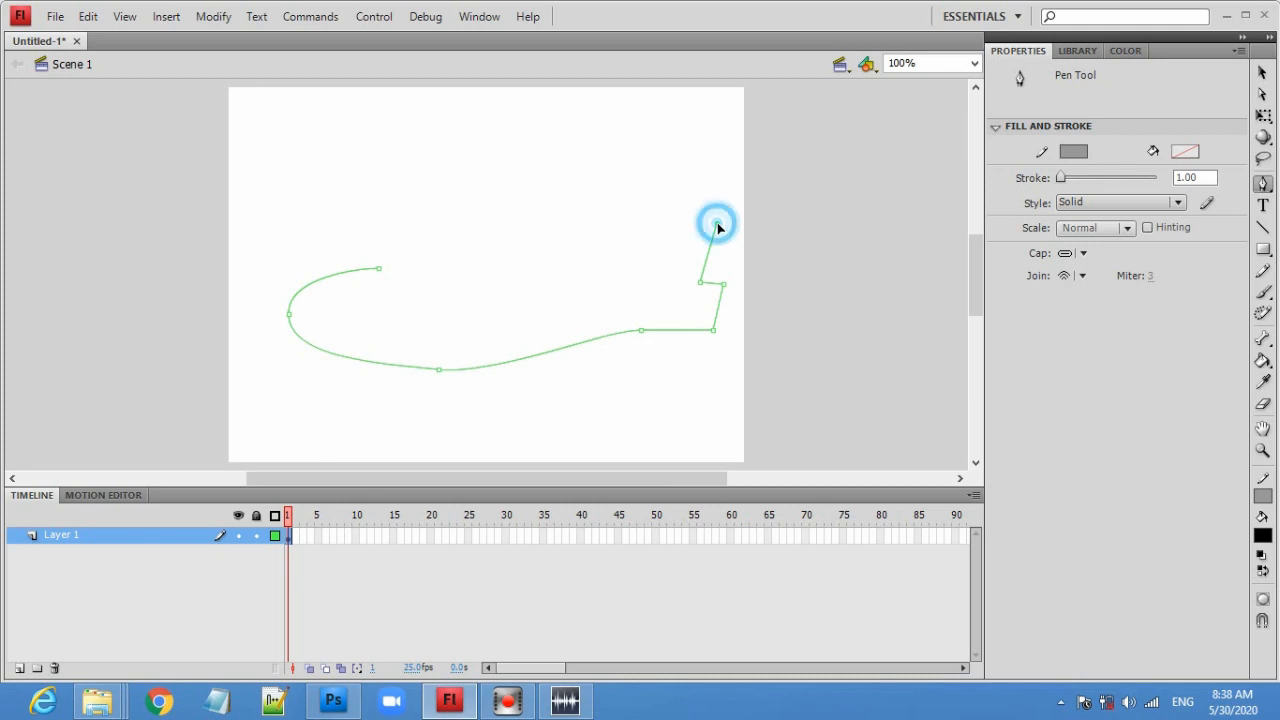
# - Continue the Pen path along the airplane's back and cockpit, close it at the starting point, and switch to the Selection tool
pyautogui.click(659, 217)
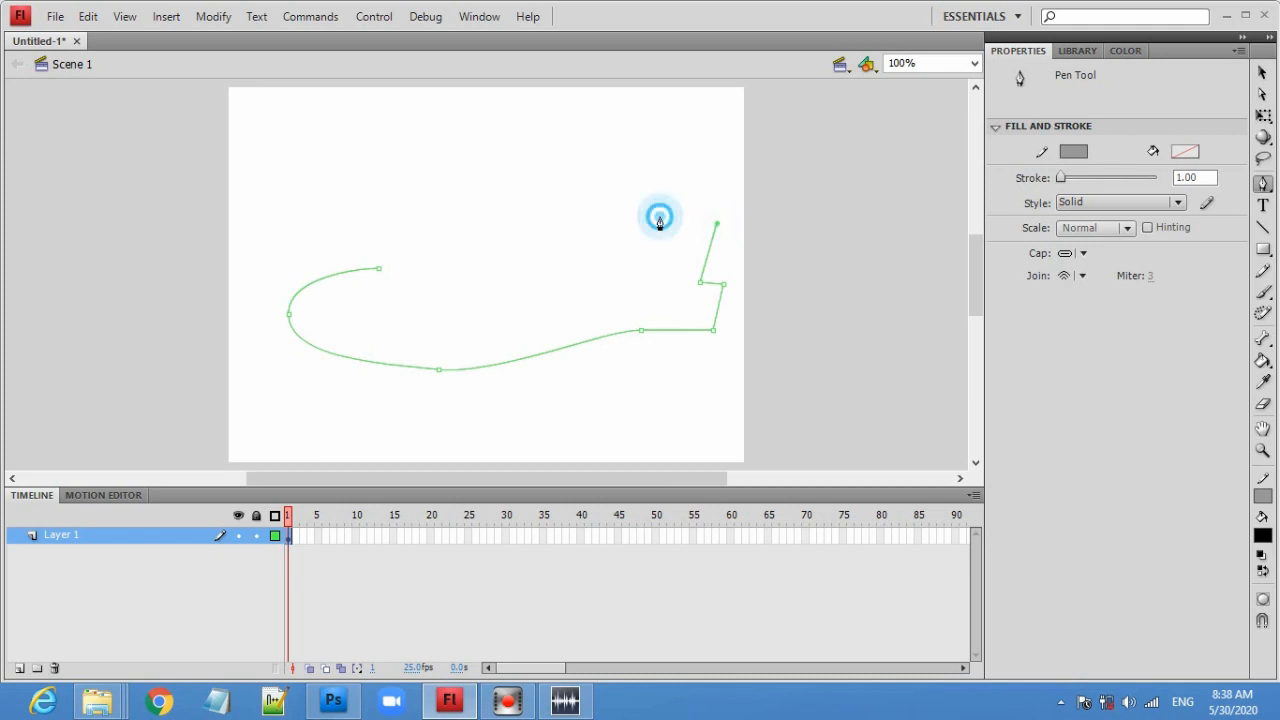
pyautogui.click(633, 271)
pyautogui.click(440, 242)
pyautogui.moveTo(440, 242); pyautogui.dragTo(395, 236)
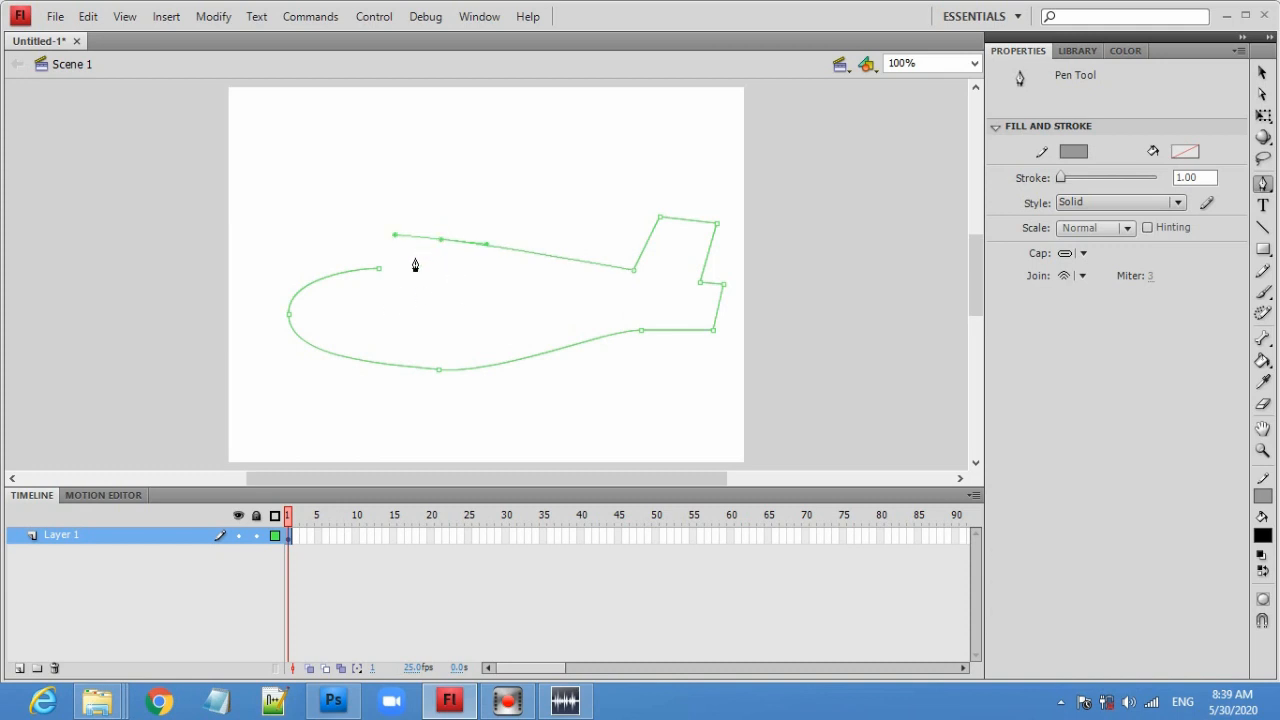
pyautogui.hotkey('ctrl', '4')
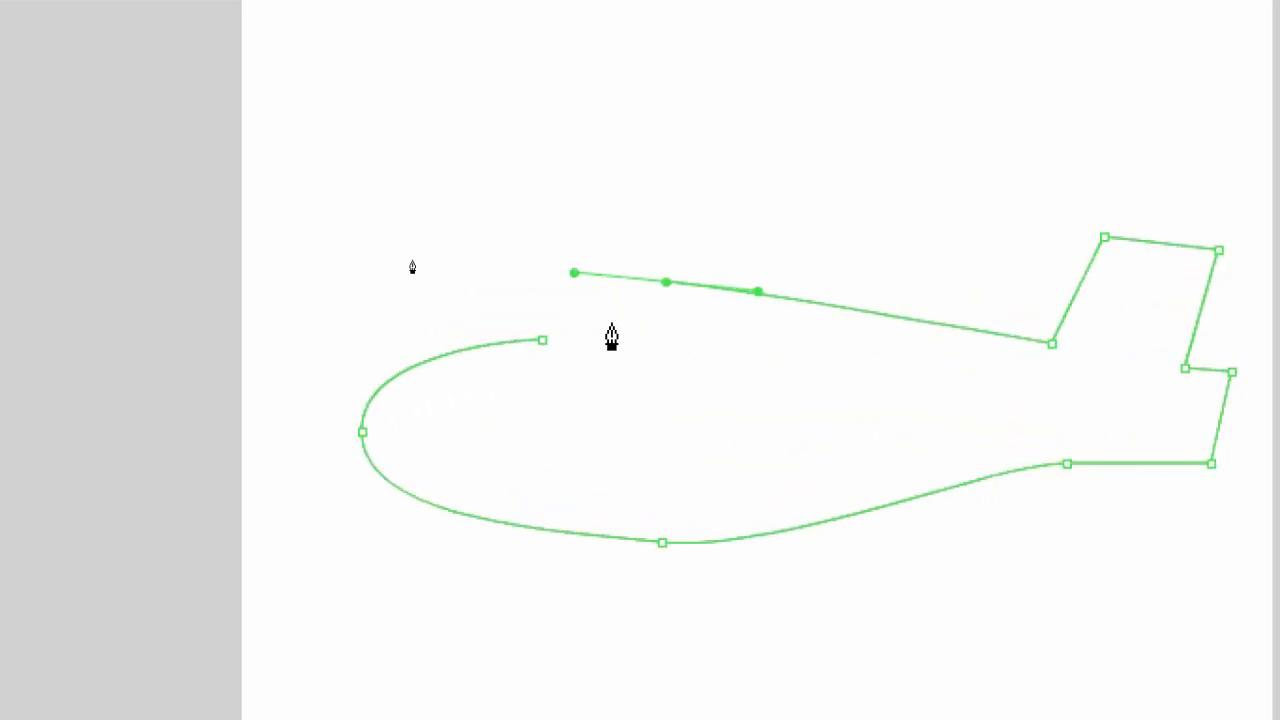
pyautogui.click(542, 341)
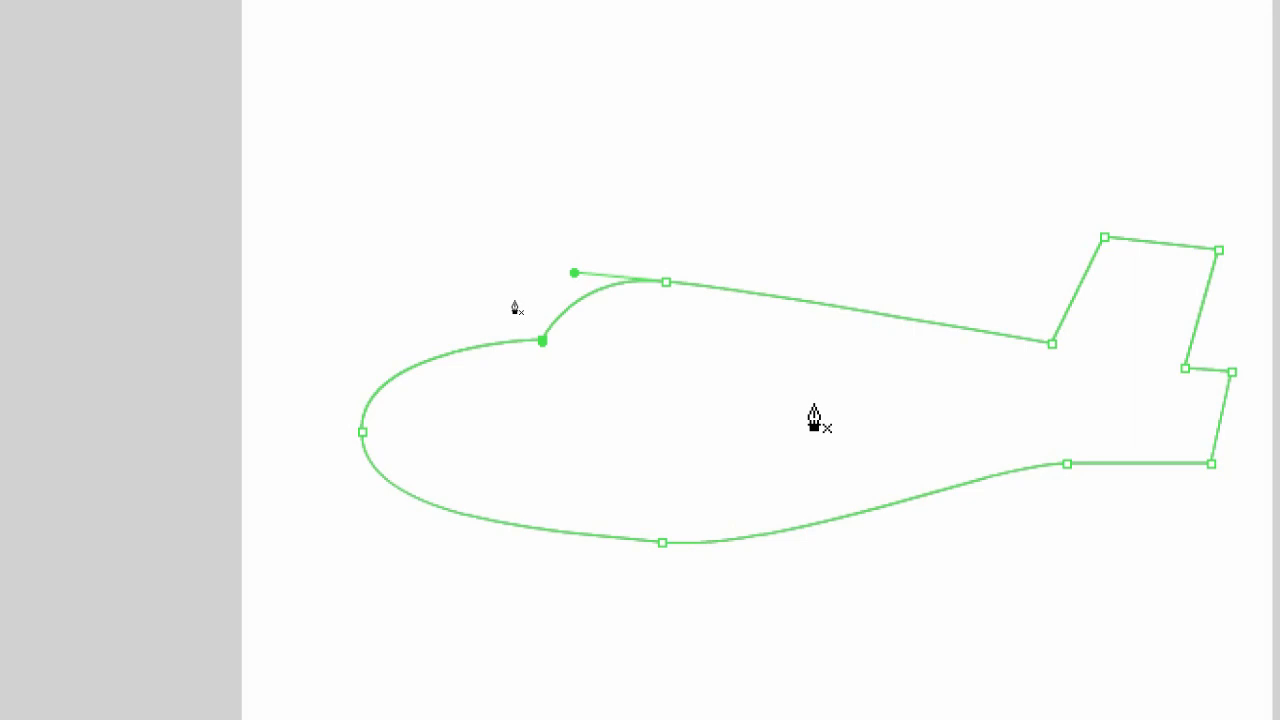
pyautogui.press('v')
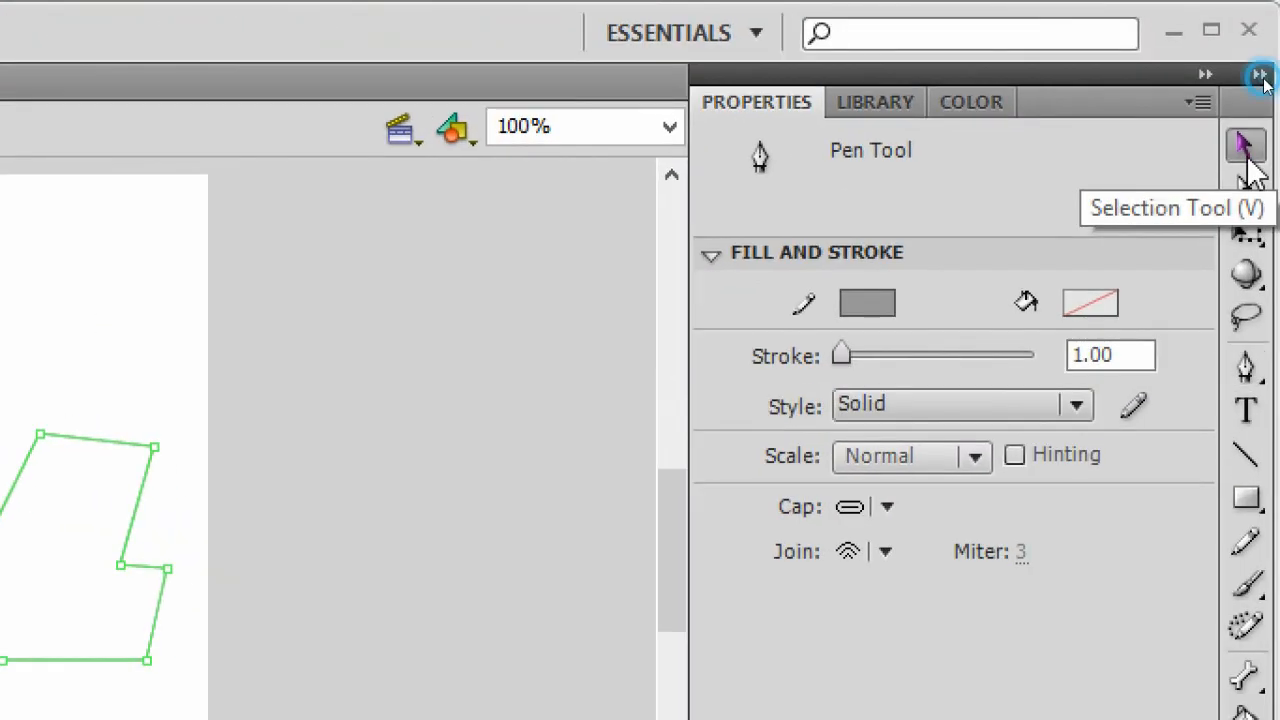
pyautogui.click(1246, 160)
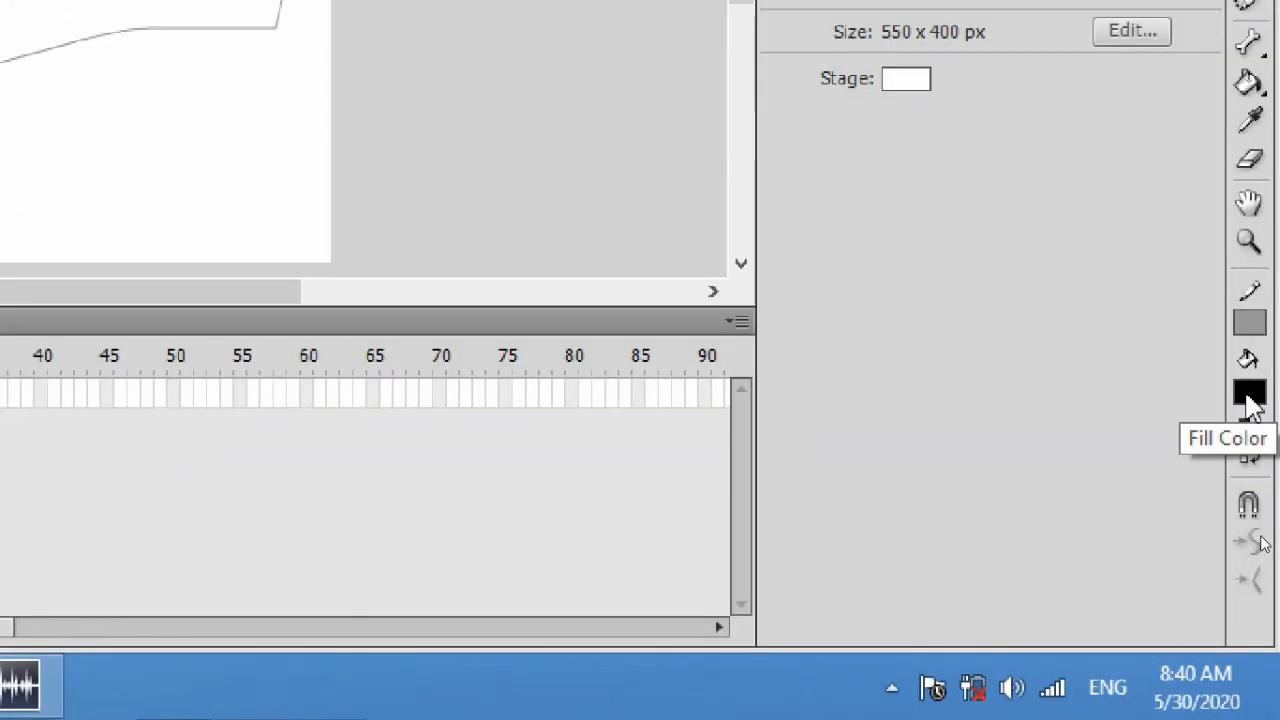
# - Set the fill color to blue
pyautogui.click(1262, 538)
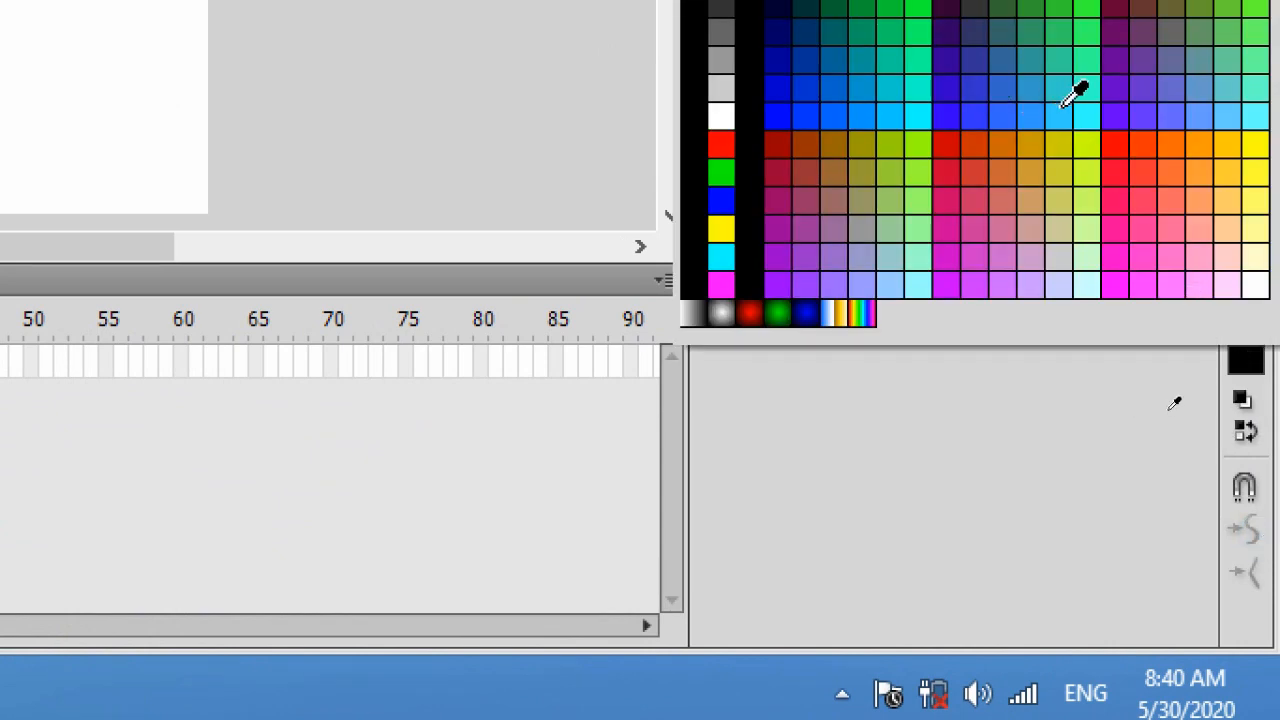
pyautogui.click(1167, 410)
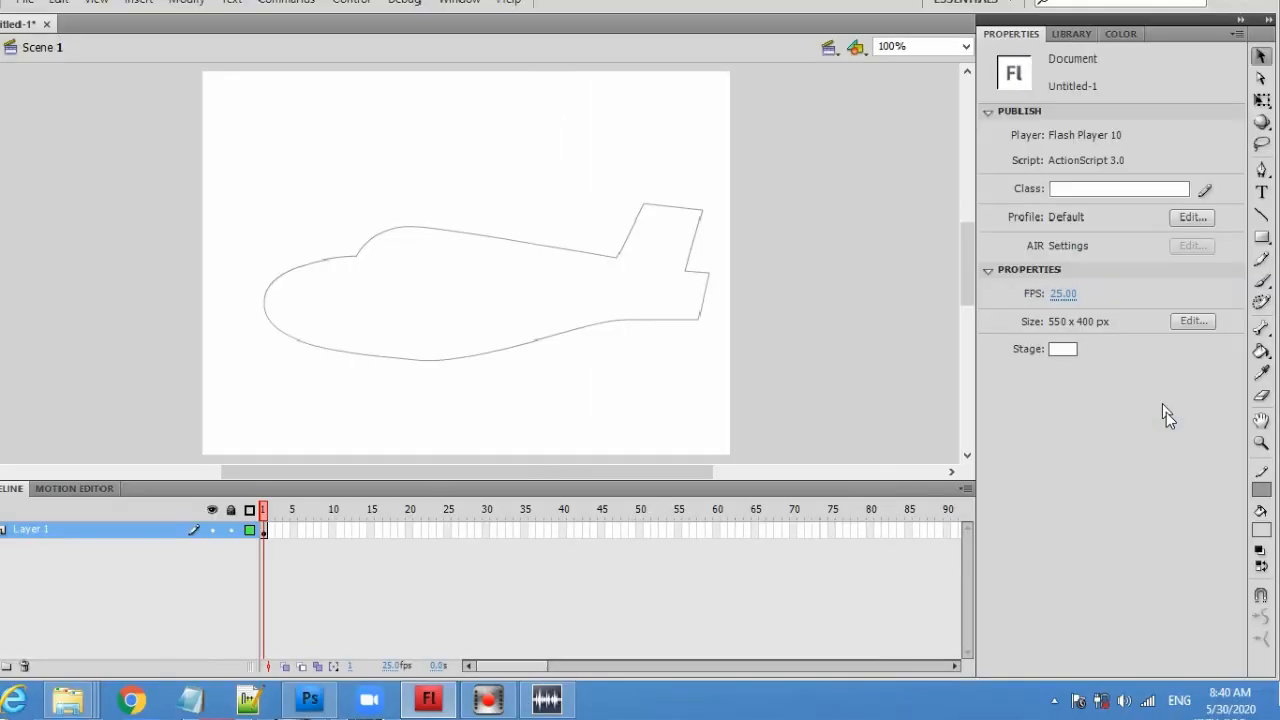
pyautogui.click(896, 336)
pyautogui.click(1262, 530)
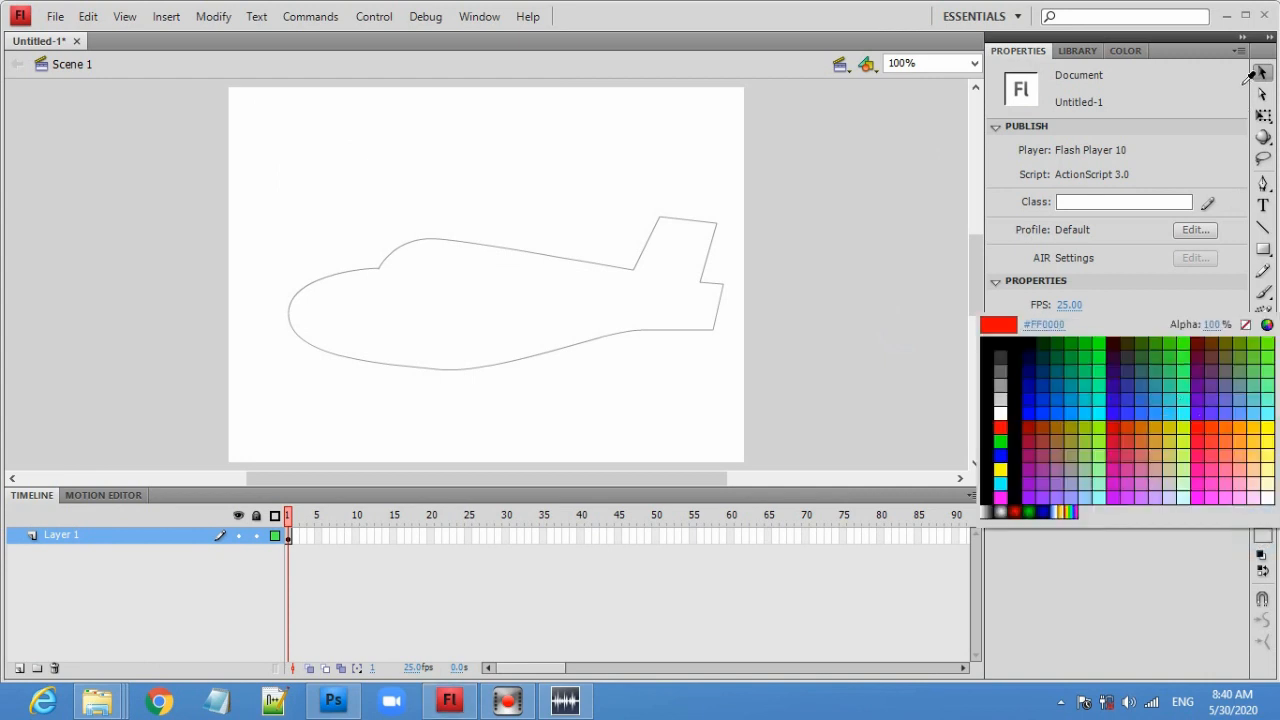
pyautogui.click(1158, 412)
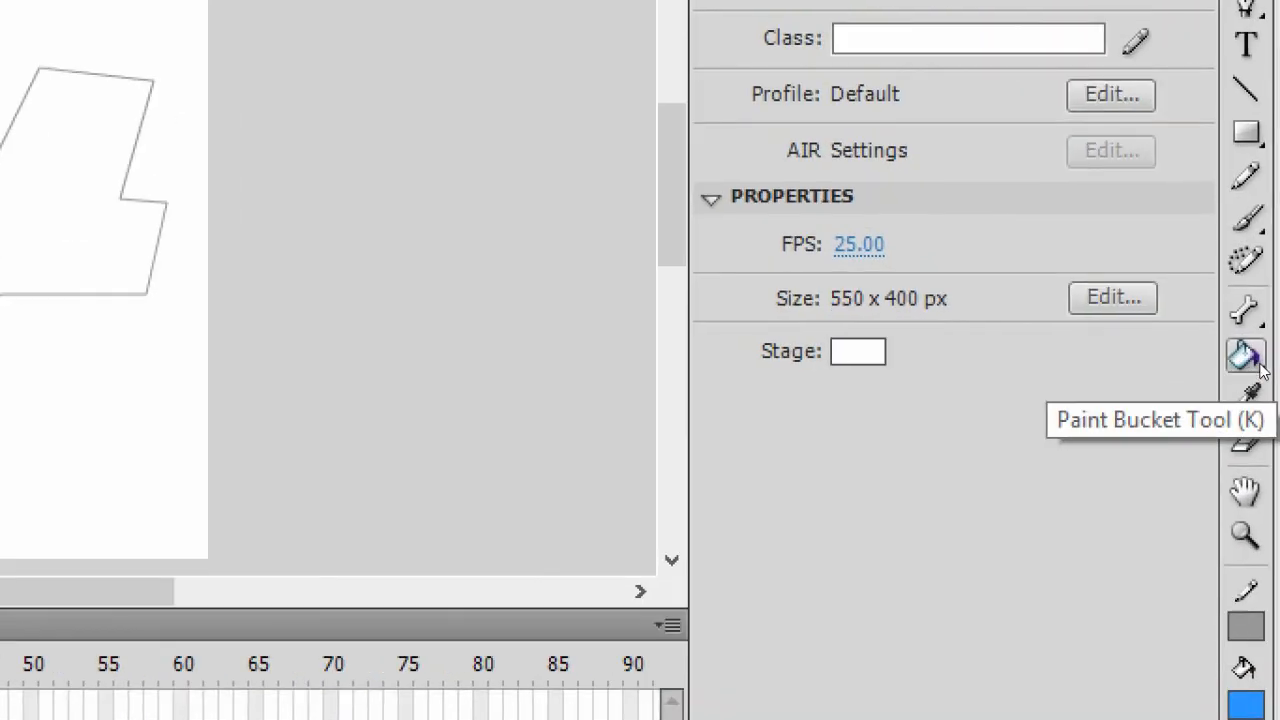
# - Try to fill the inside of the airplane outline with the Paint Bucket tool
pyautogui.click(1241, 364)
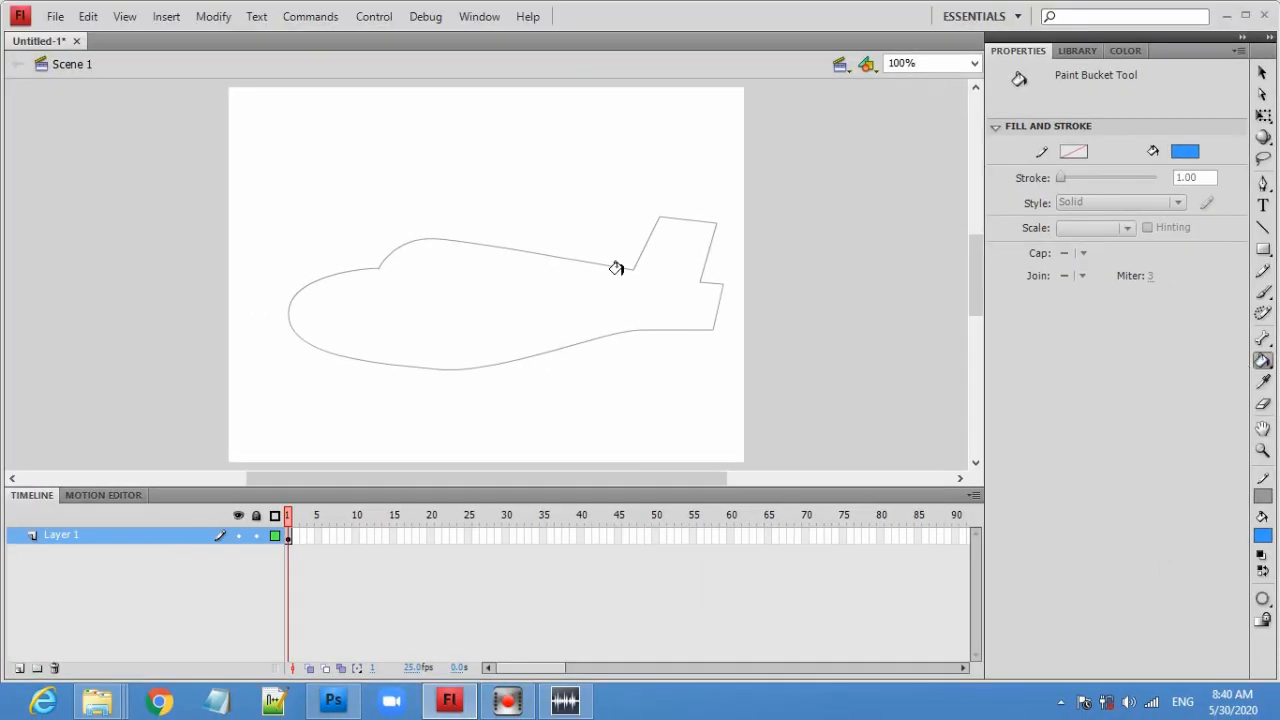
pyautogui.click(506, 271)
pyautogui.click(505, 259)
pyautogui.click(669, 263)
pyautogui.click(669, 263)
pyautogui.click(669, 263)
pyautogui.click(468, 294)
pyautogui.click(1261, 73)
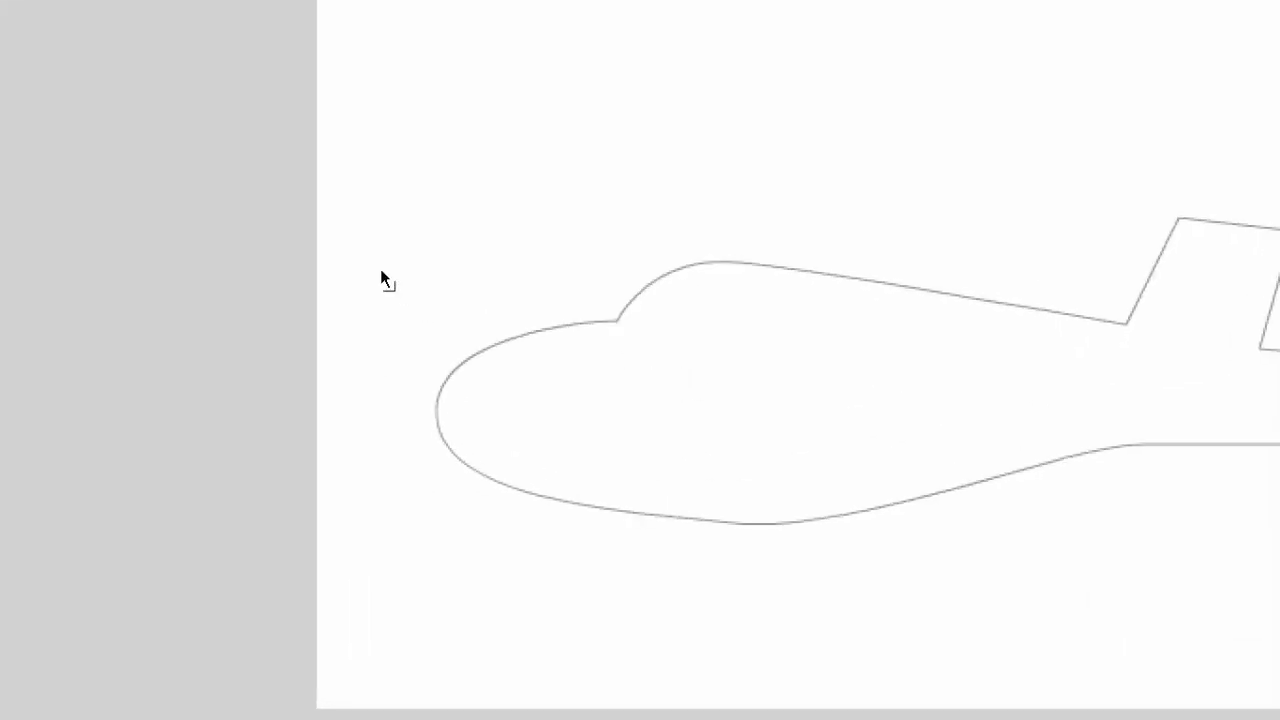
pyautogui.moveTo(620, 323); pyautogui.dragTo(566, 224)
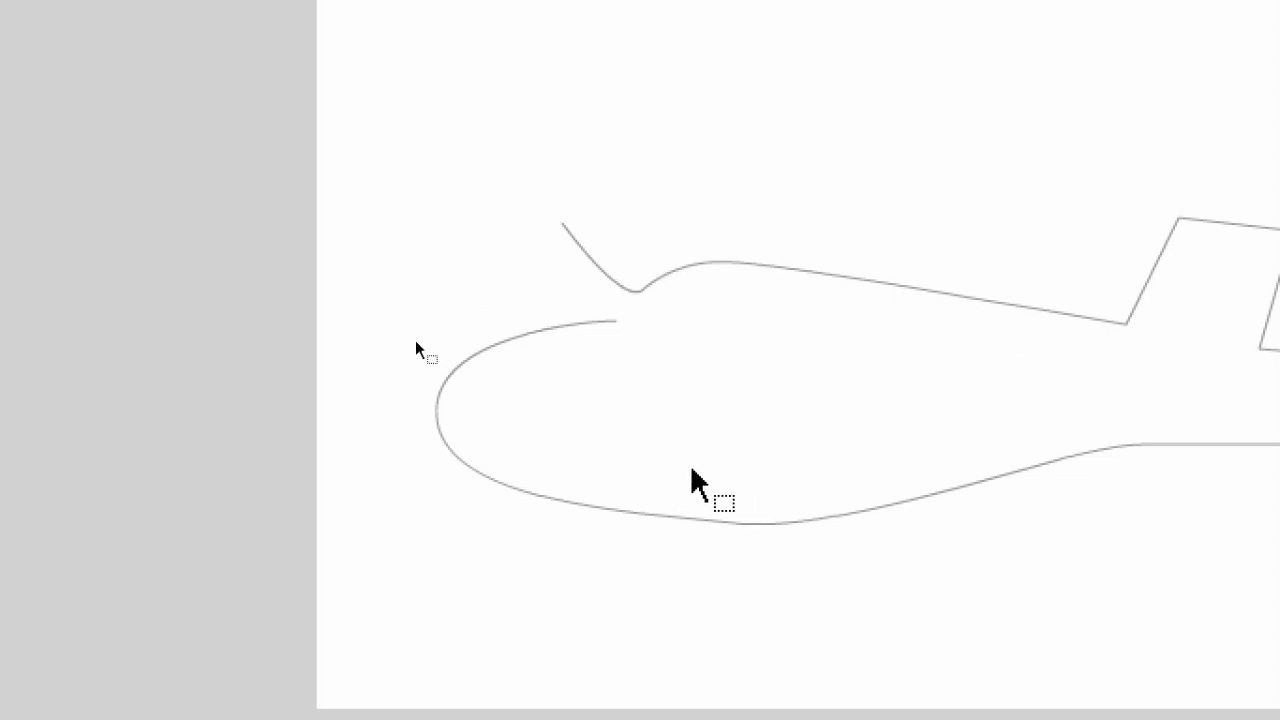
pyautogui.hotkey('ctrl', 'z')
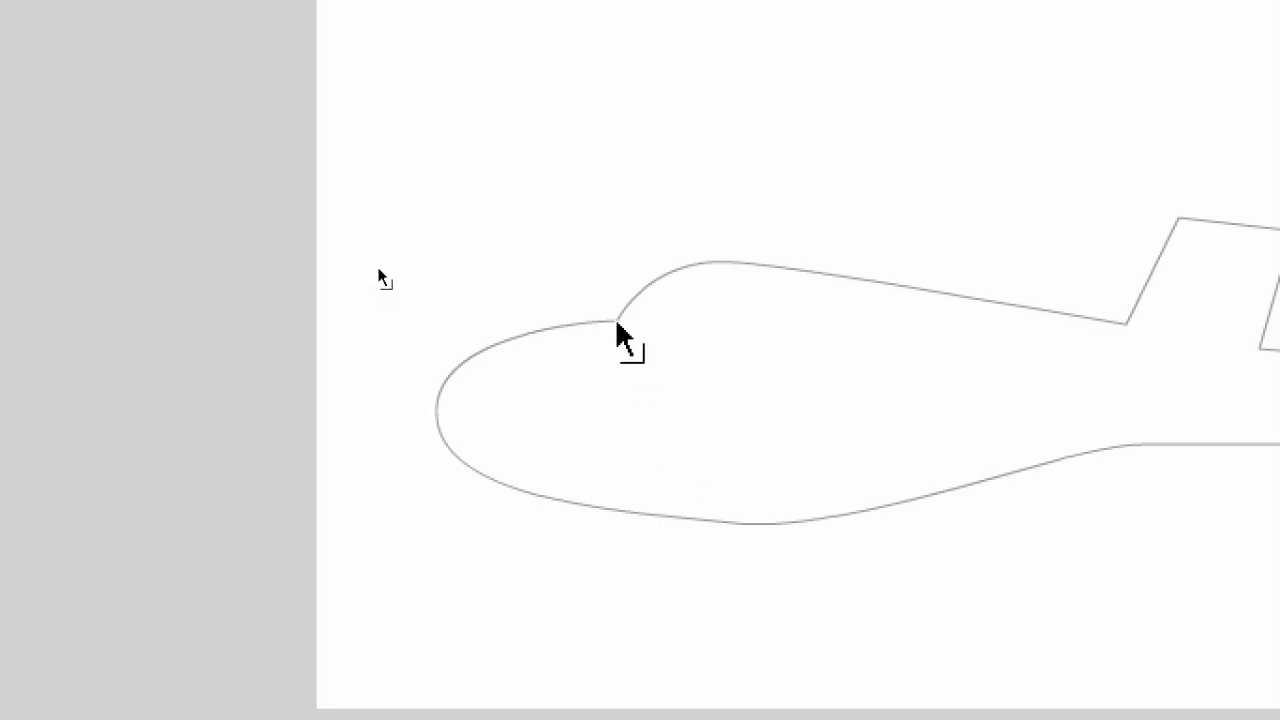
# - Close the gap where the cockpit curve meets the nose outline and delete the leftover overlapping stub
pyautogui.moveTo(616, 322); pyautogui.dragTo(654, 323)
pyautogui.click(776, 396)
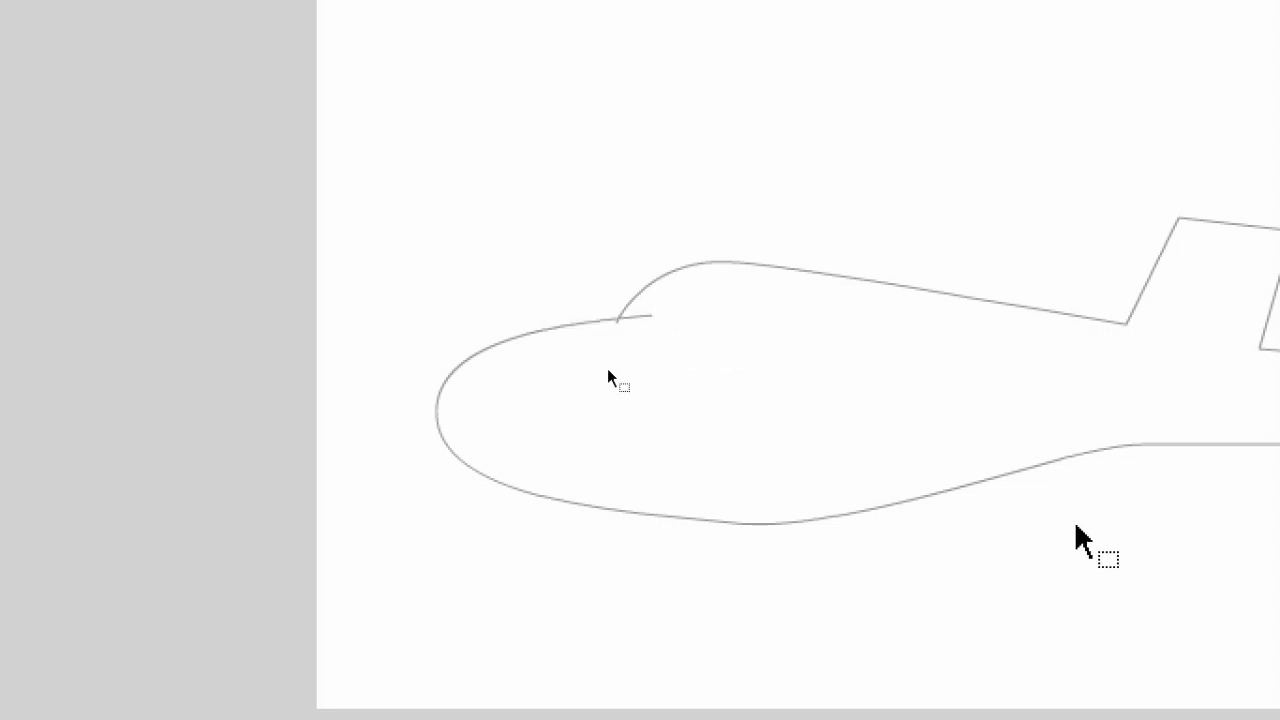
pyautogui.click(647, 320)
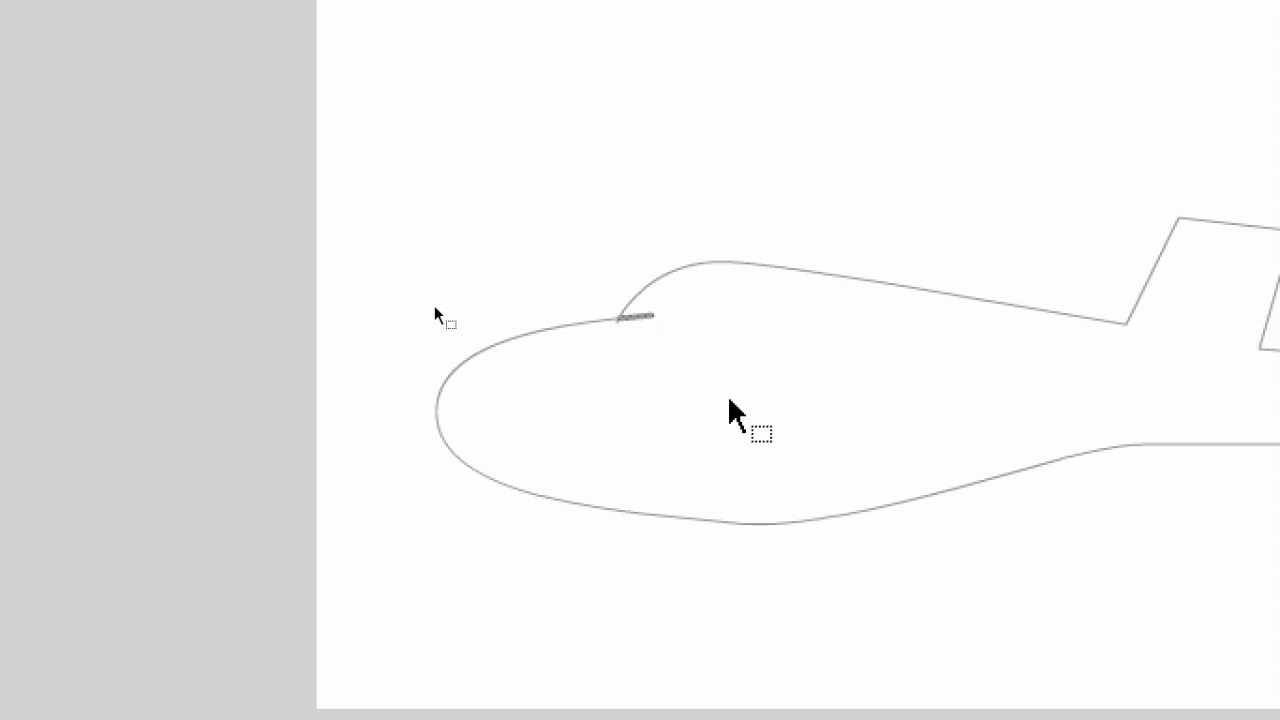
pyautogui.press('Delete')
pyautogui.click(617, 320)
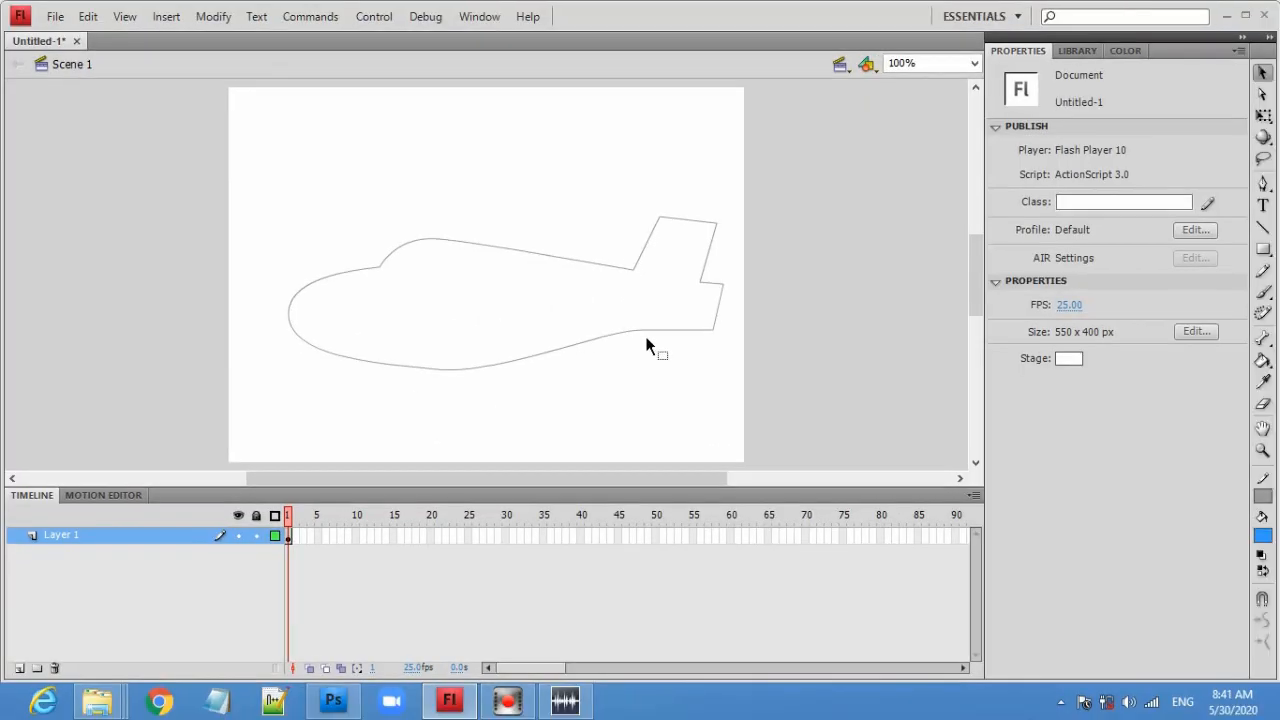
# - Fill the closed airplane outline with blue using the Paint Bucket tool
pyautogui.click(1262, 361)
pyautogui.click(481, 276)
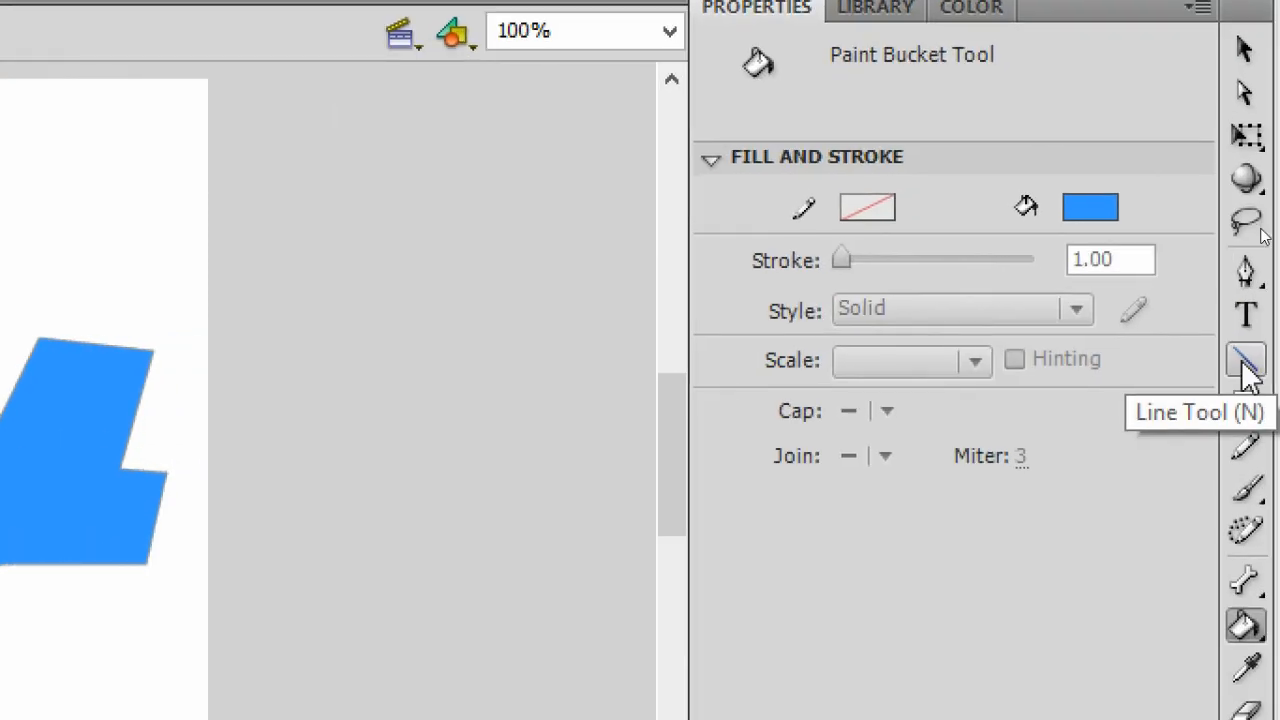
# - Draw a four-sided wing shape with the Line tool across the airplane's lower body
pyautogui.click(1244, 365)
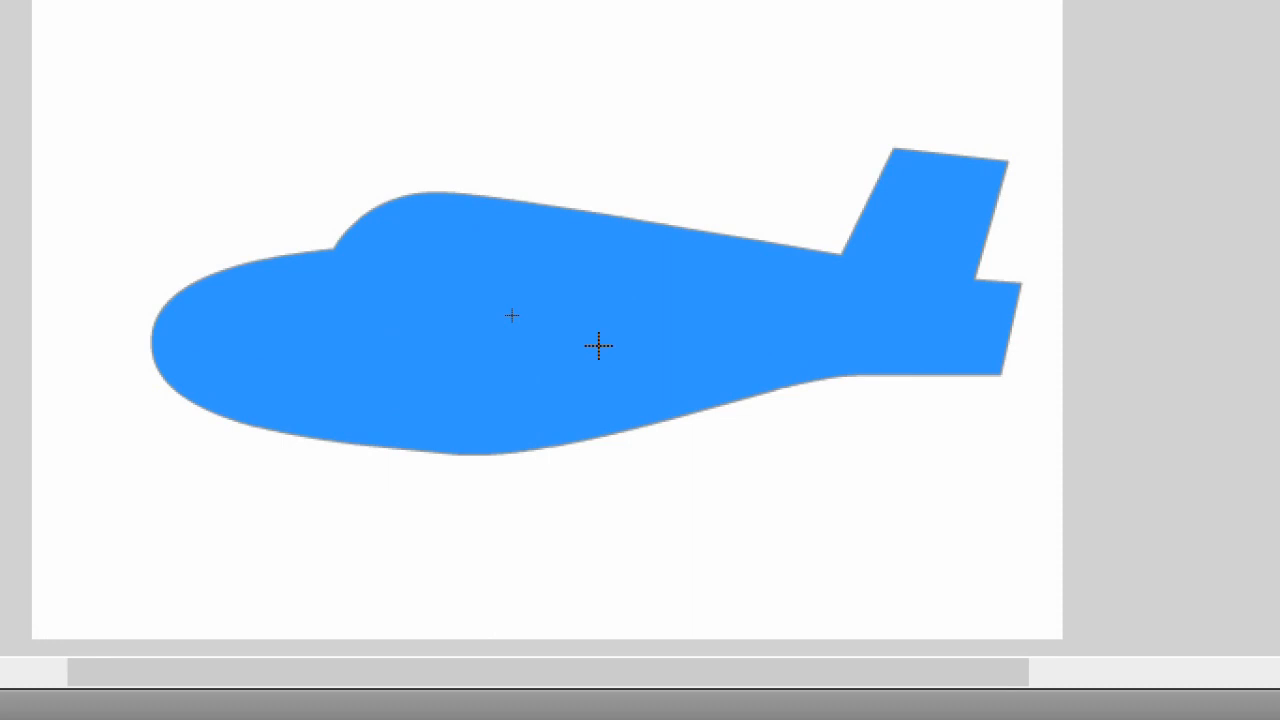
pyautogui.click(657, 356)
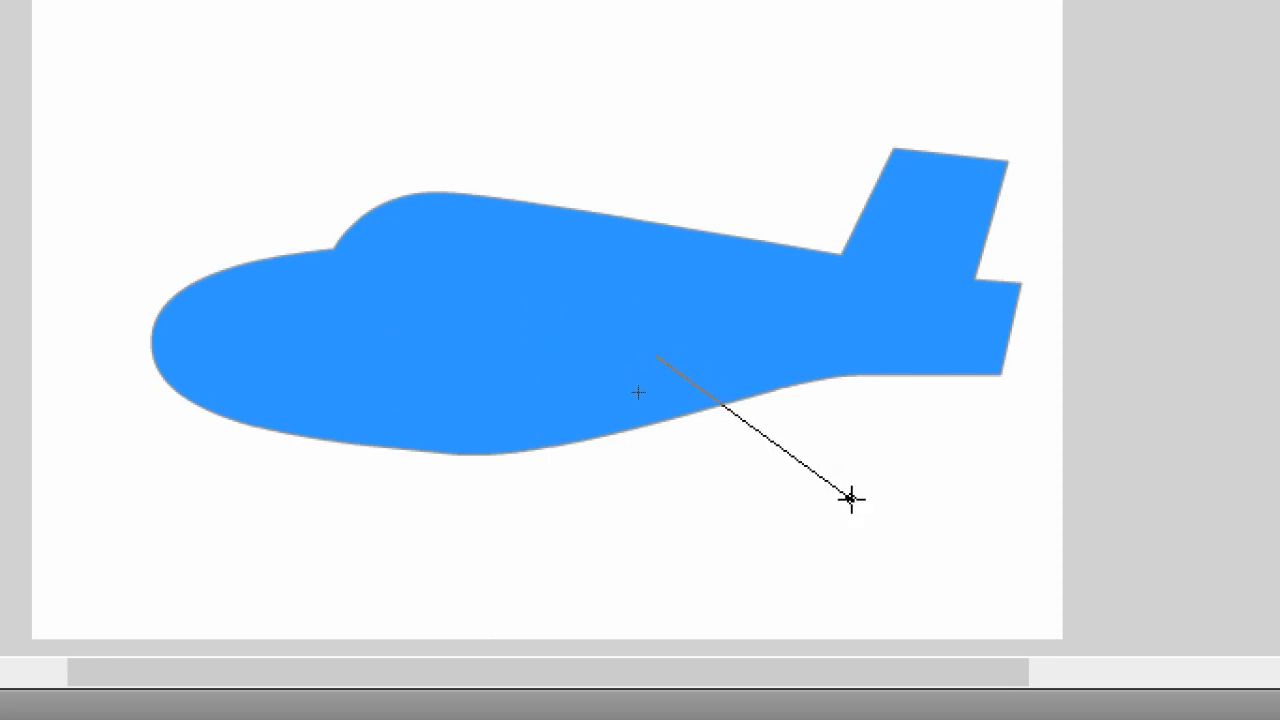
pyautogui.click(906, 551)
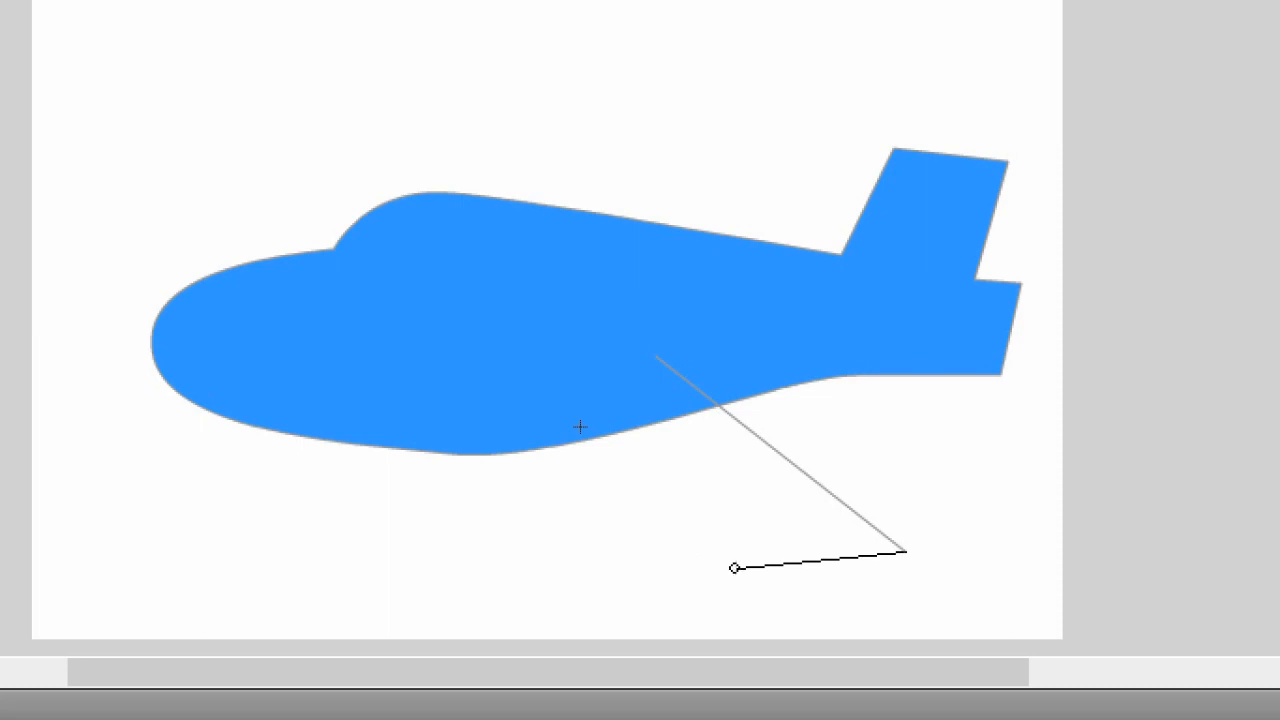
pyautogui.click(735, 568)
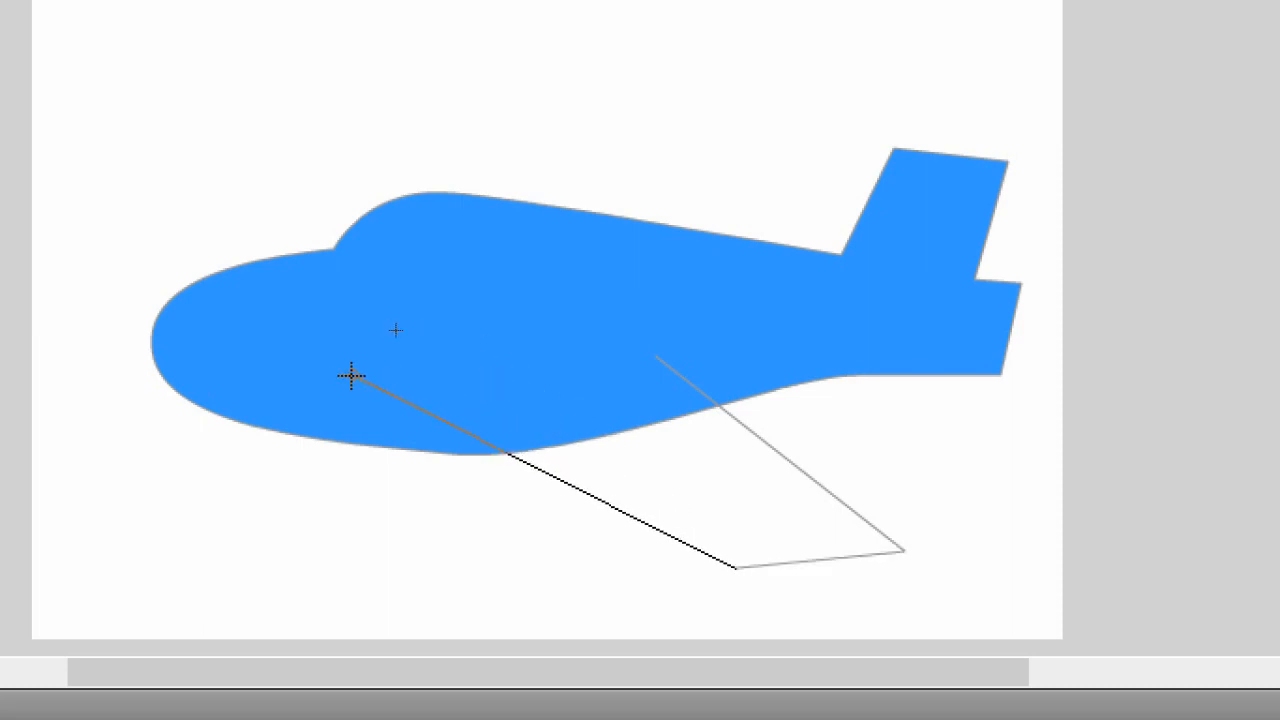
pyautogui.click(398, 389)
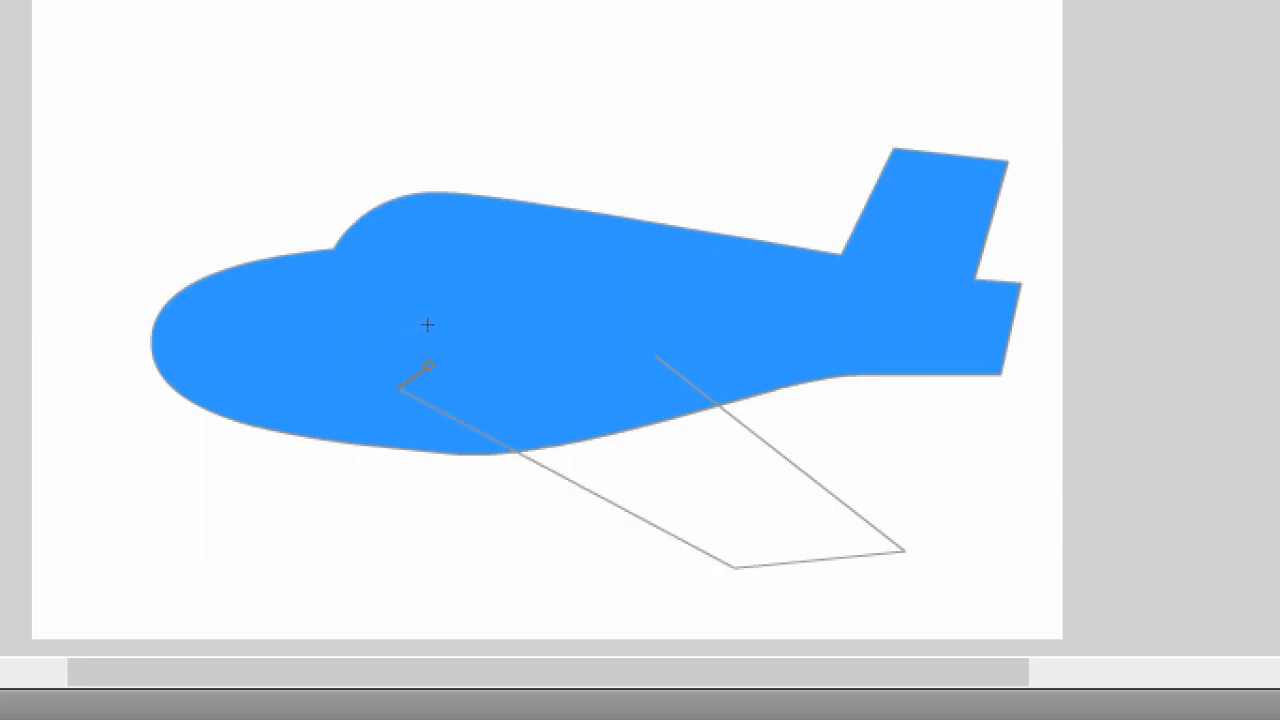
pyautogui.click(431, 365)
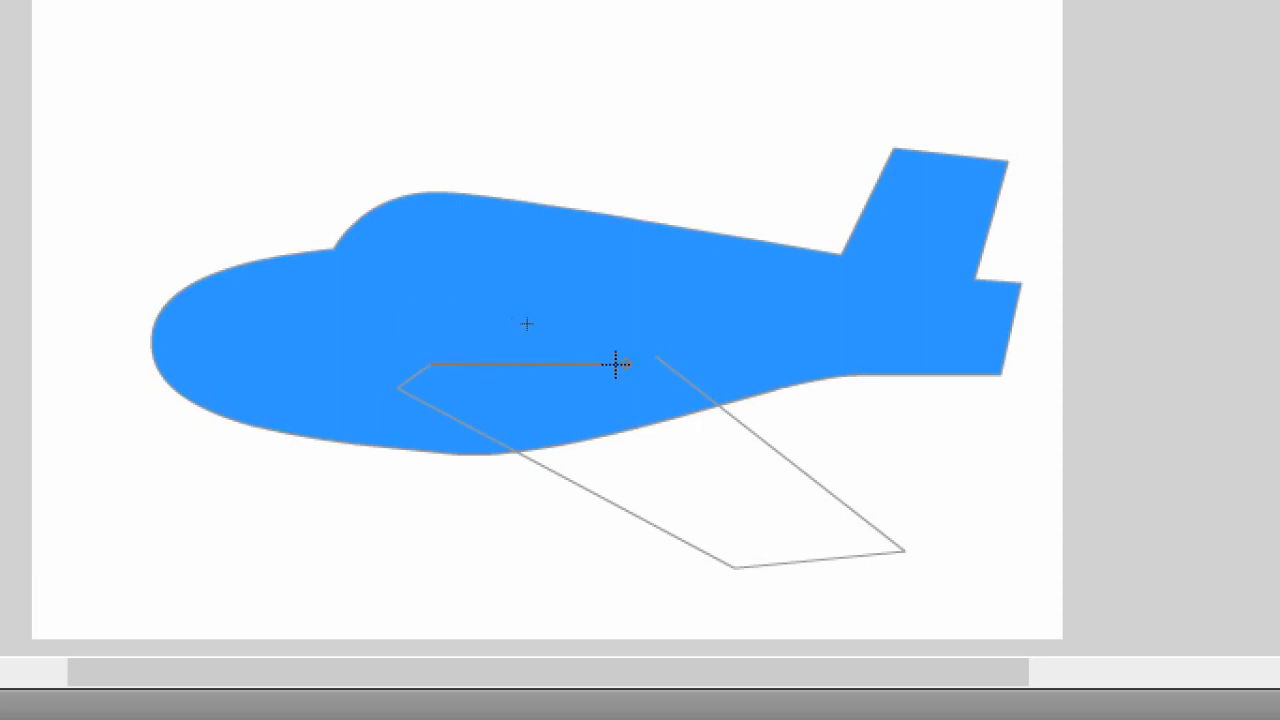
pyautogui.click(679, 363)
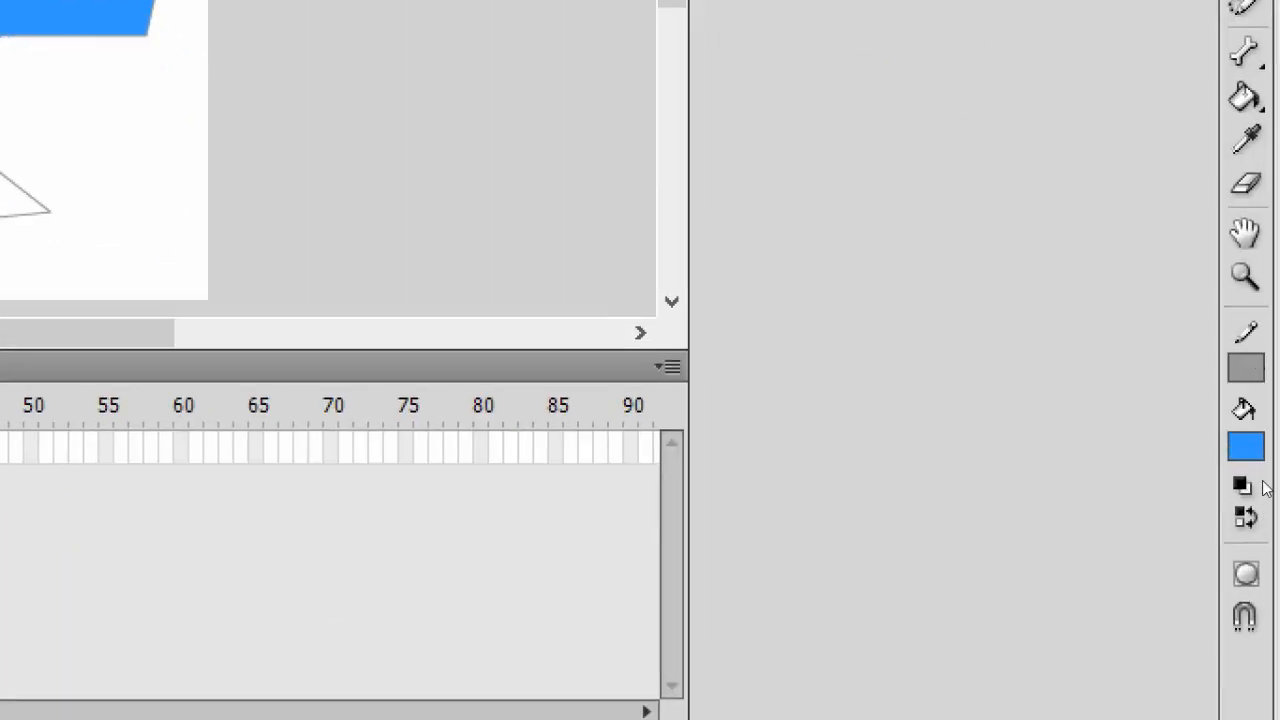
# - Set the stroke color to black and apply it to the wing lines with the Ink Bottle tool
pyautogui.click(1248, 367)
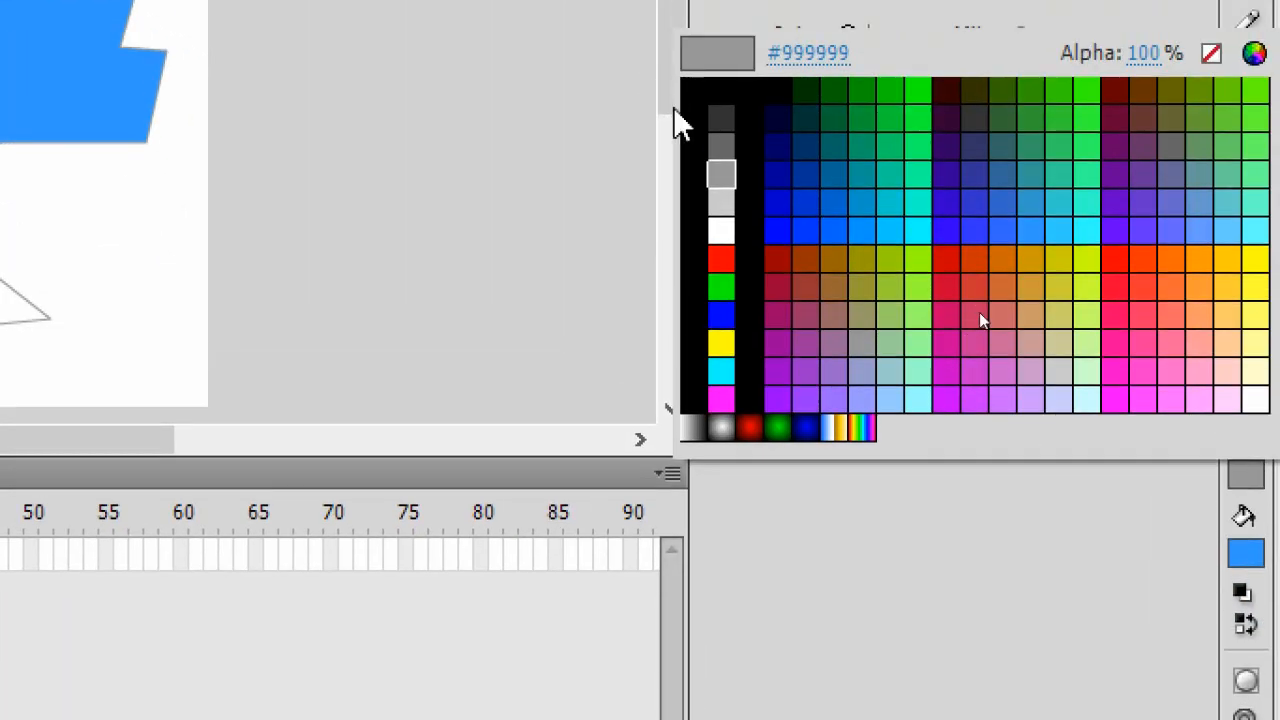
pyautogui.click(1005, 304)
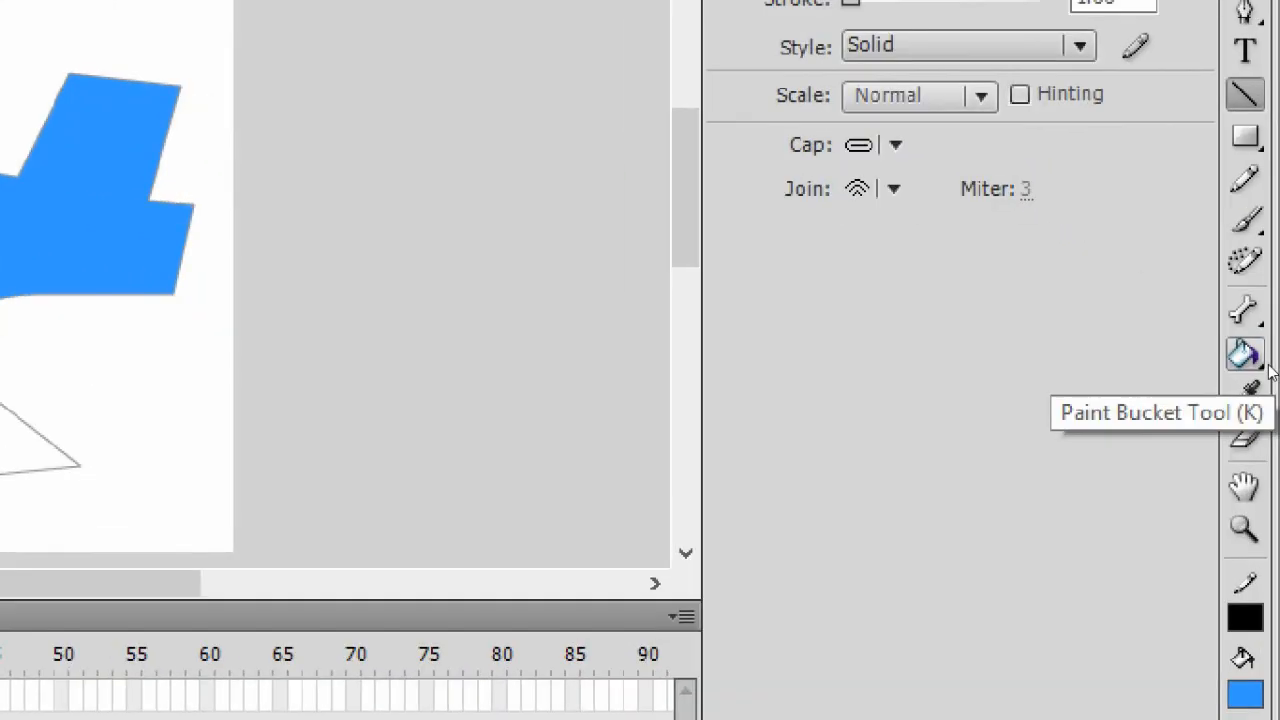
pyautogui.click(1264, 364)
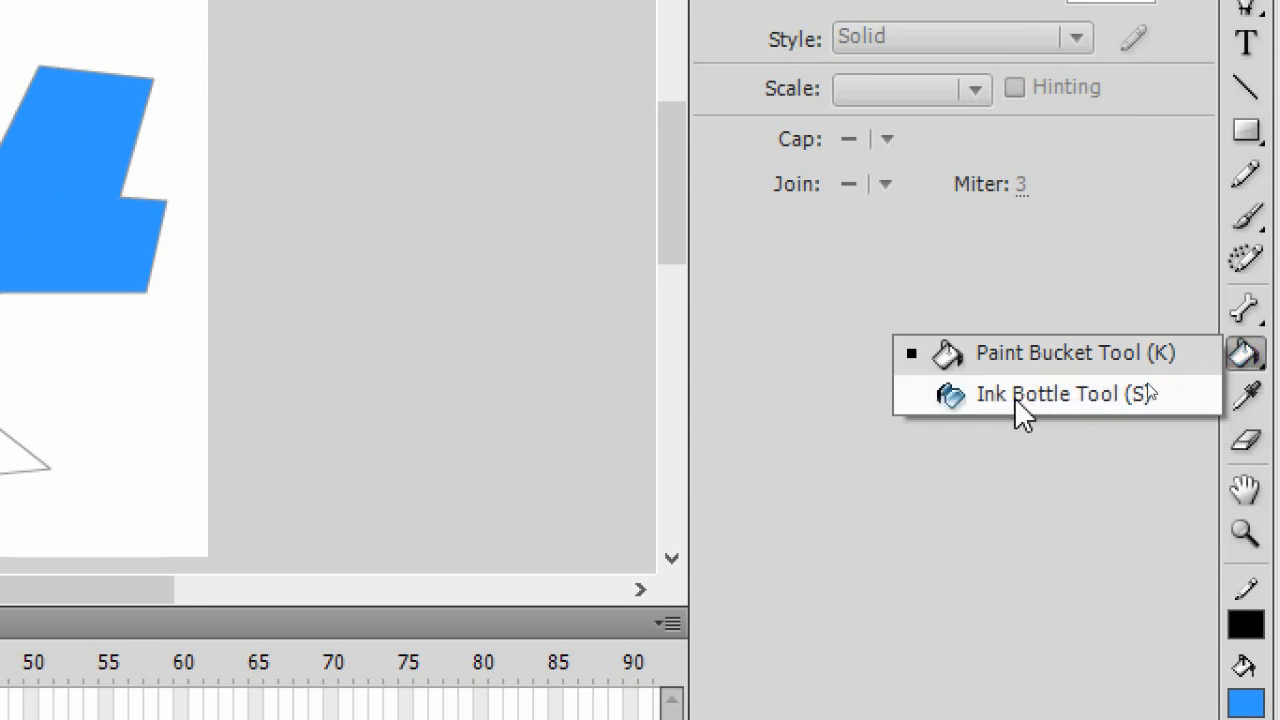
pyautogui.click(1193, 381)
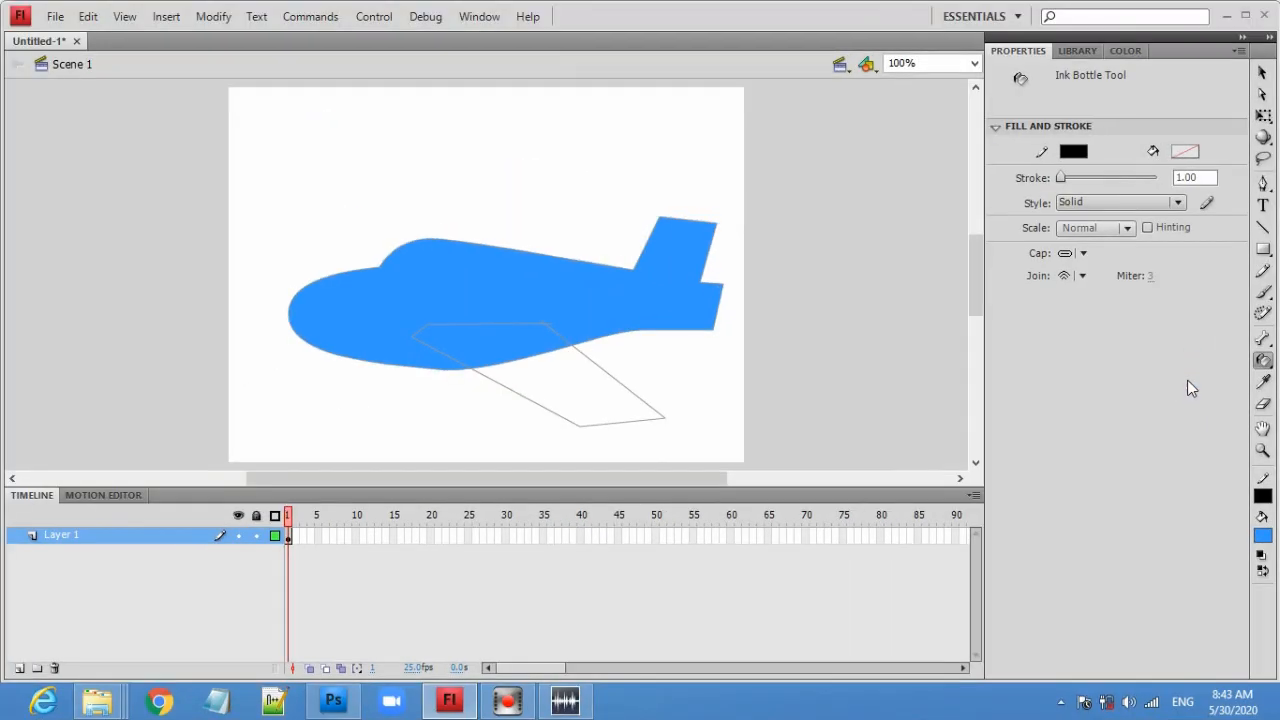
pyautogui.click(630, 380)
pyautogui.click(560, 338)
pyautogui.click(527, 322)
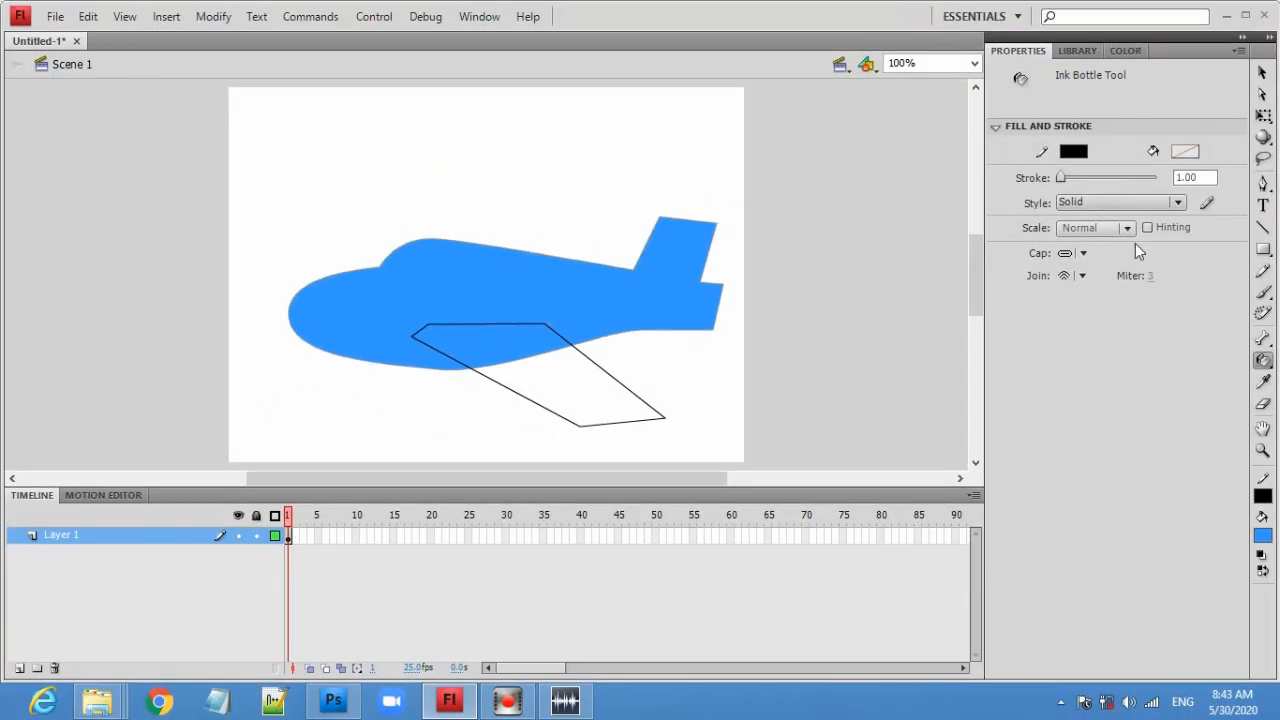
# - Select and delete the small stray segment along the wing's upper edge inside the body
pyautogui.click(1262, 74)
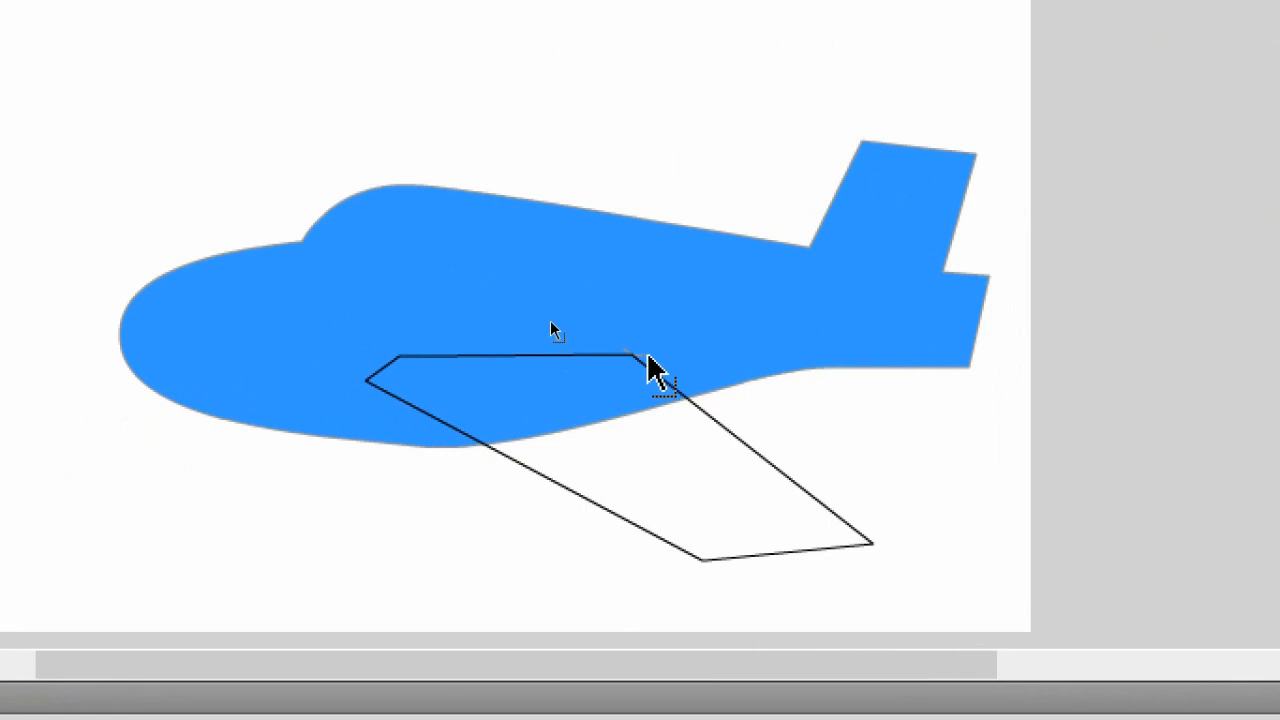
pyautogui.click(643, 353)
pyautogui.click(627, 352)
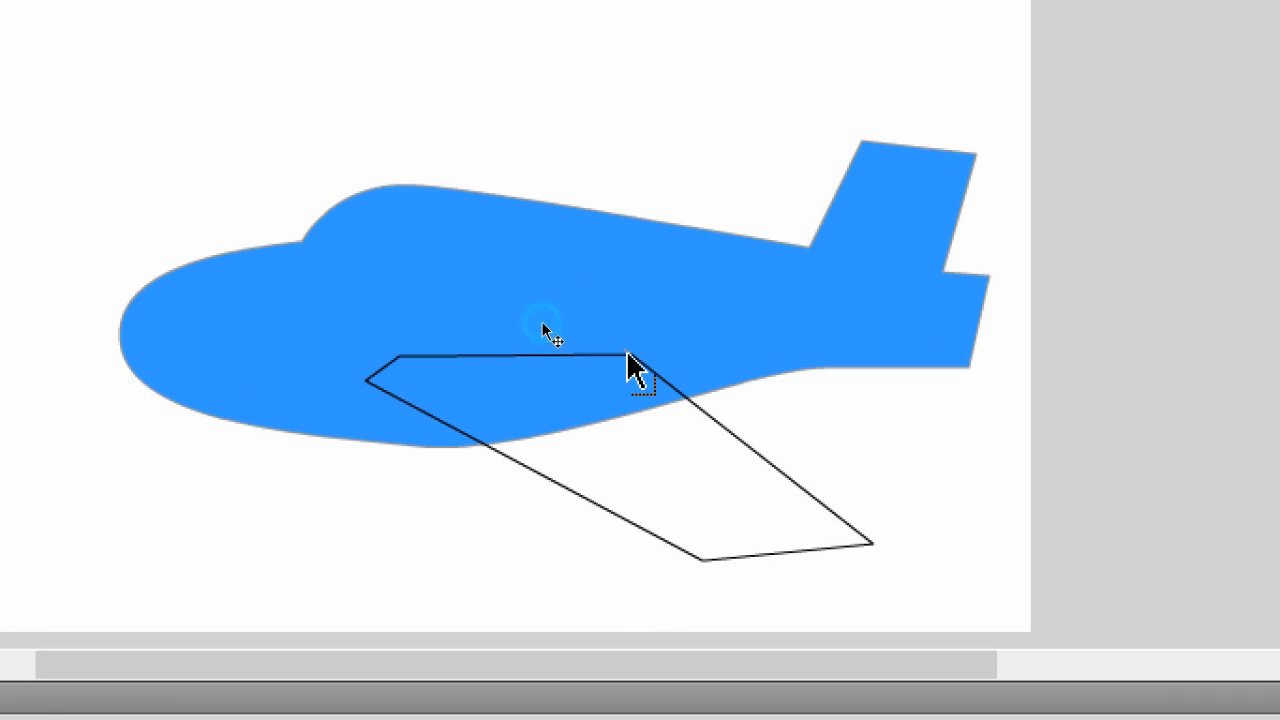
pyautogui.press('Delete')
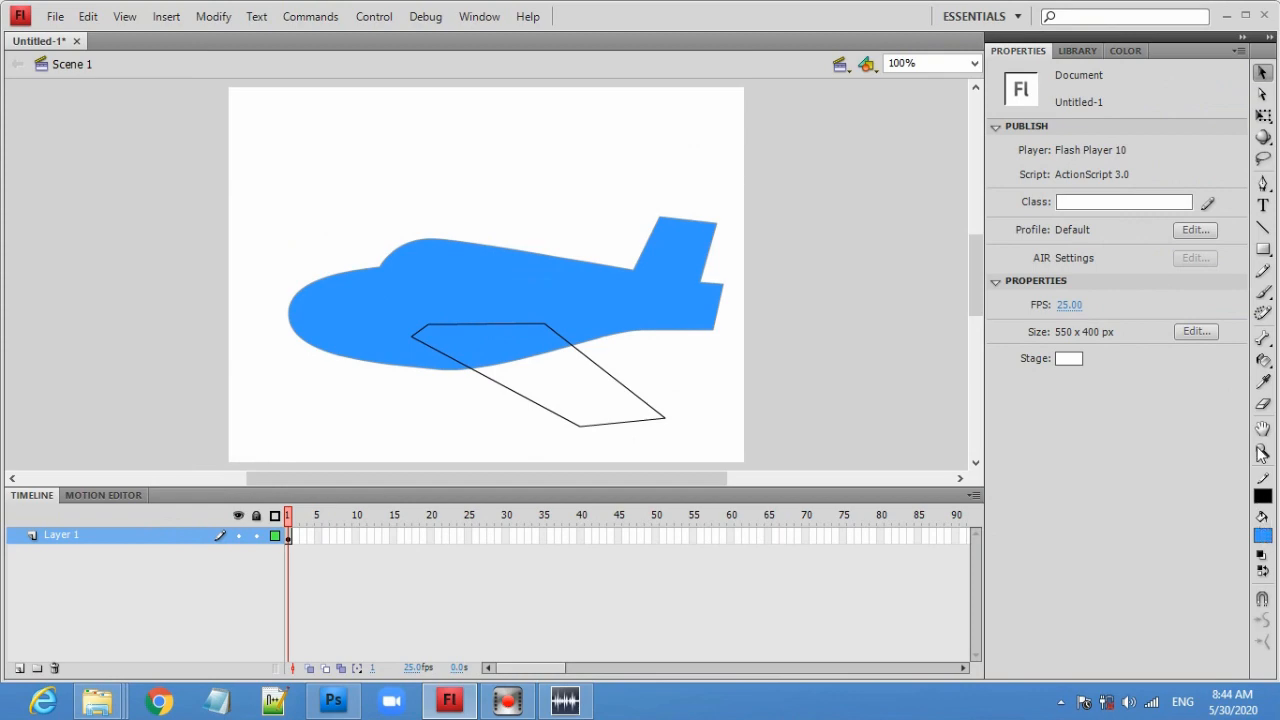
# - Fill the wing with blue using the Paint Bucket tool
pyautogui.click(1268, 368)
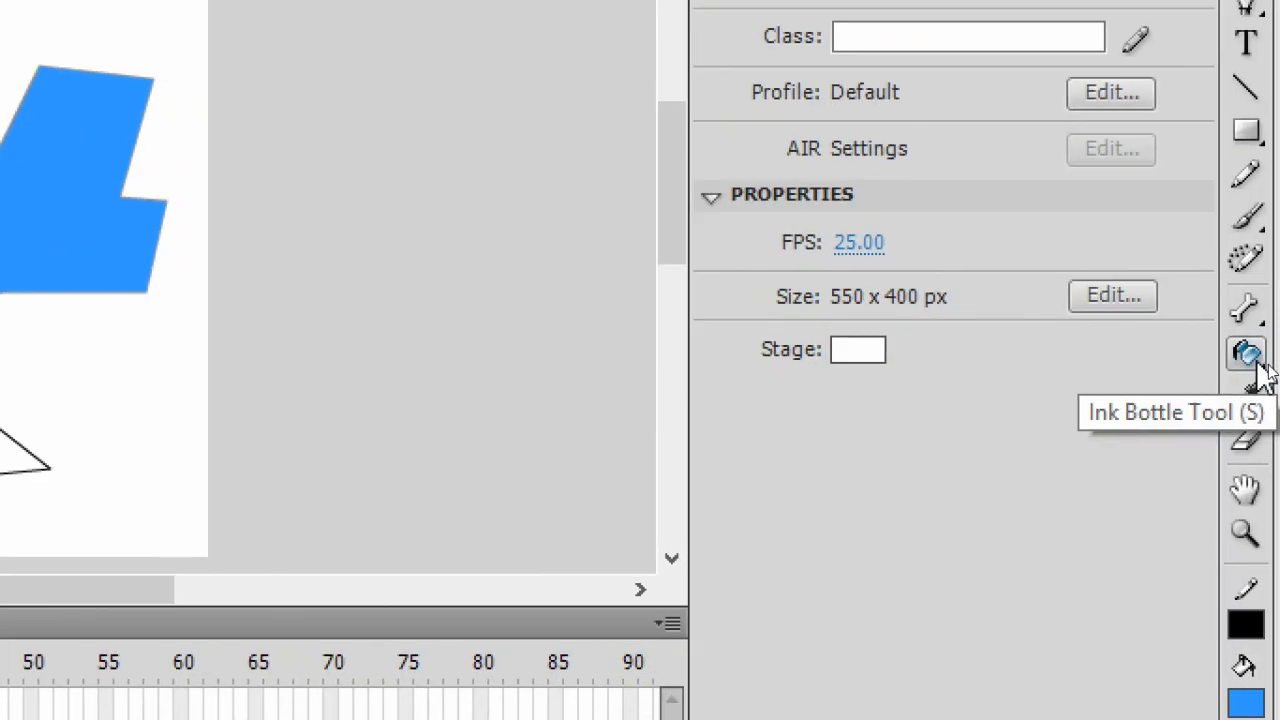
pyautogui.click(1261, 368)
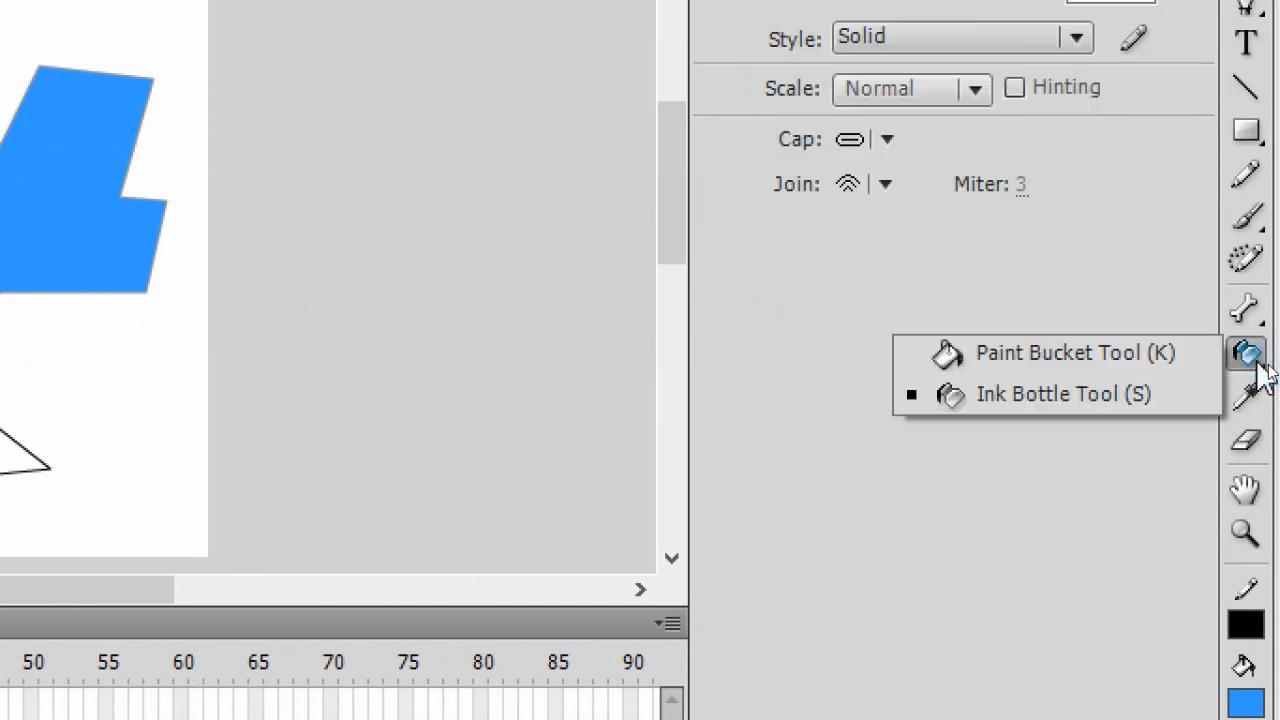
pyautogui.click(1120, 360)
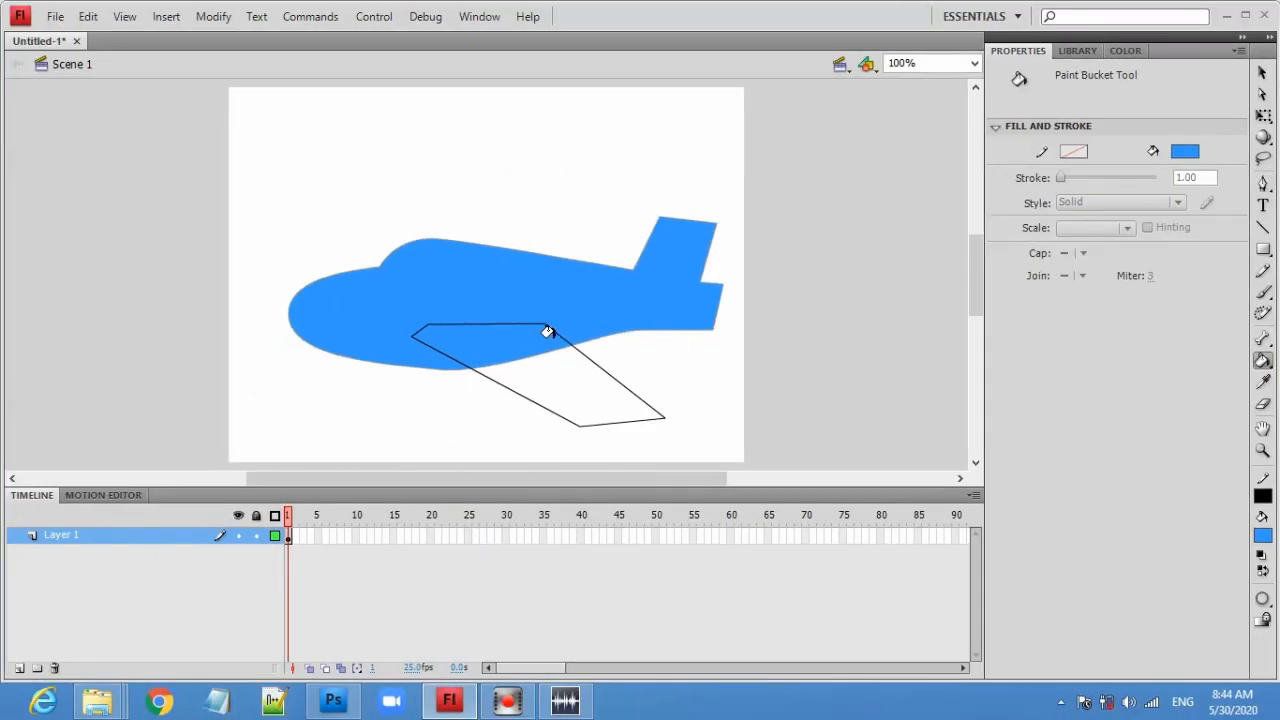
pyautogui.click(549, 339)
pyautogui.click(548, 388)
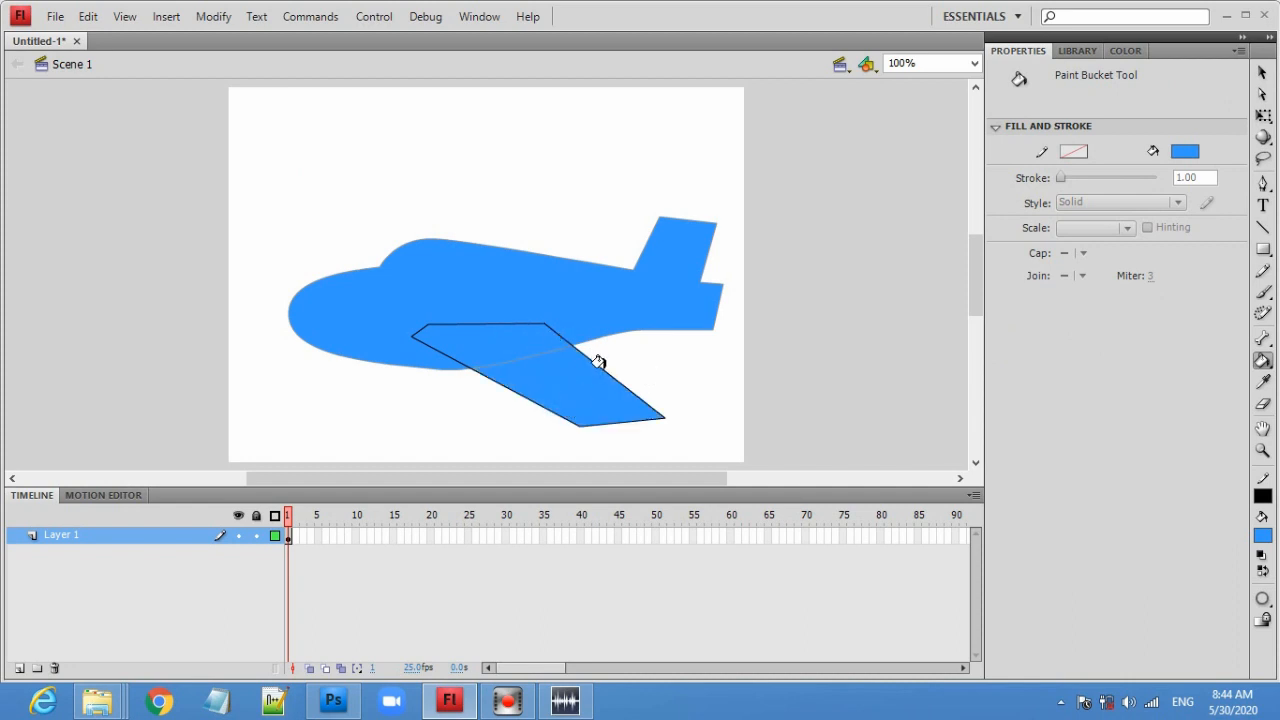
# - Select and delete the body outline segment crossing through the wing
pyautogui.click(1262, 73)
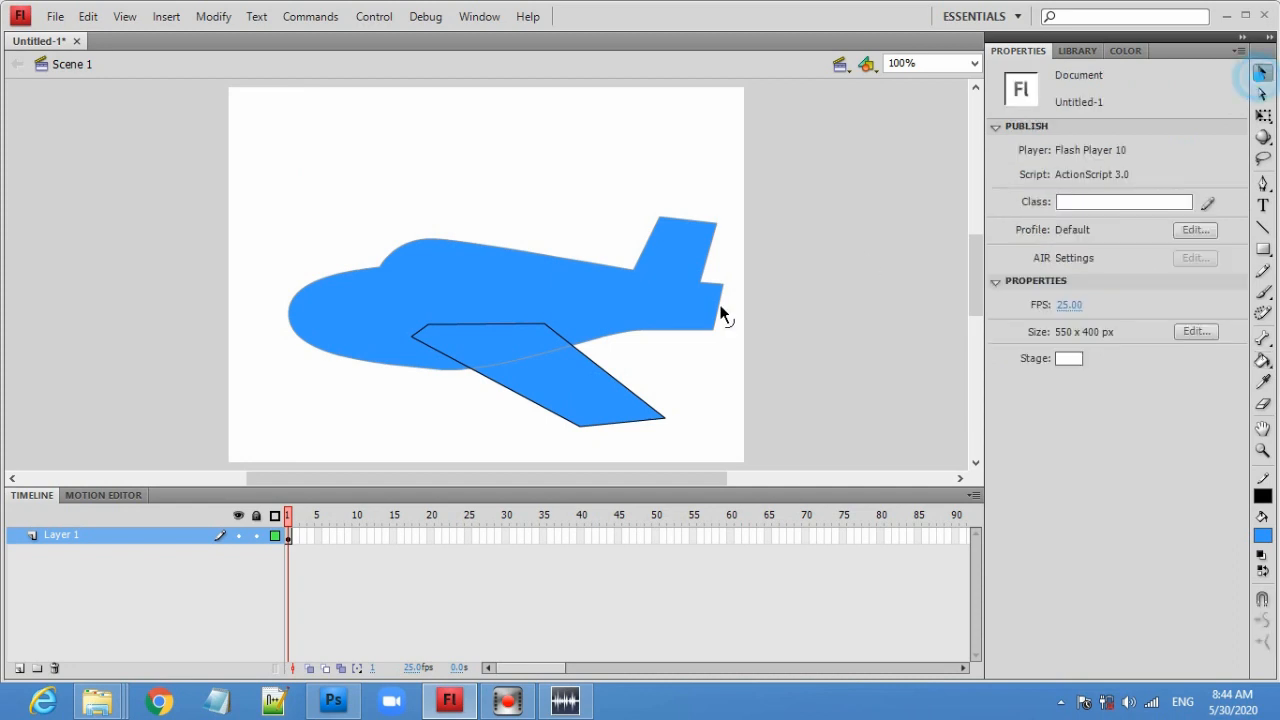
pyautogui.click(535, 358)
pyautogui.press('Delete')
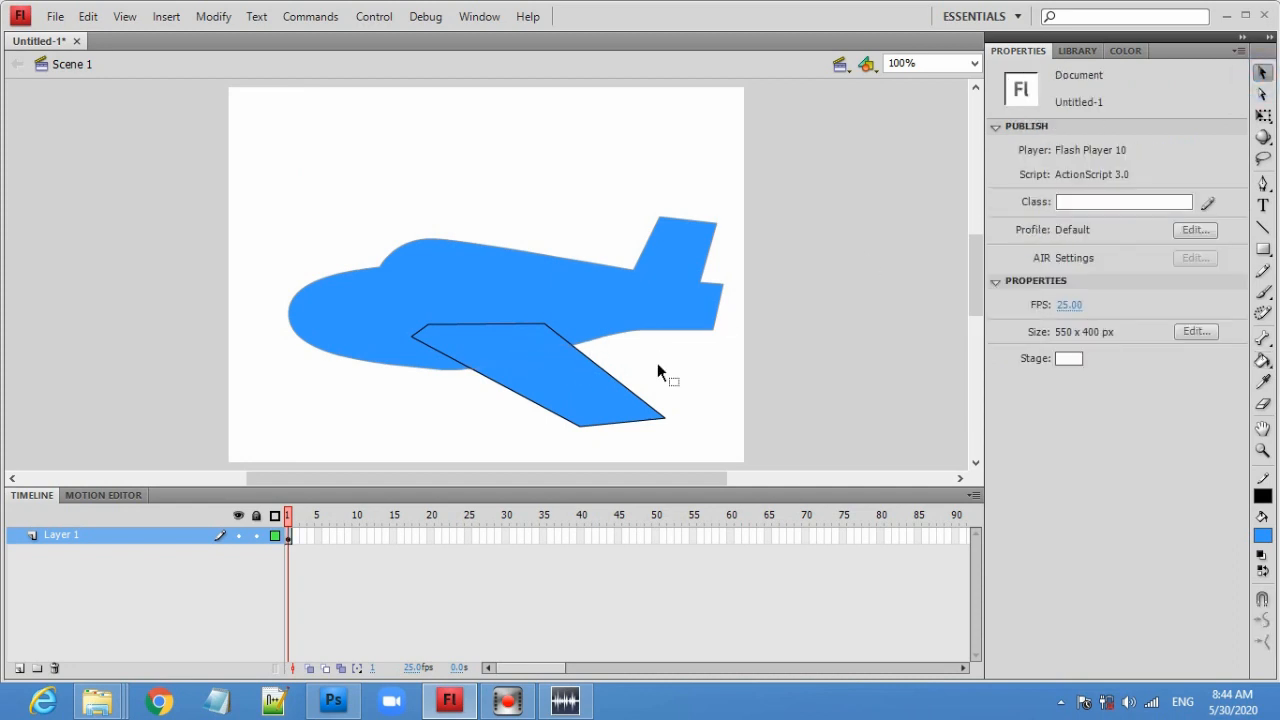
# - Apply a black stroke to the airplane body's outline with the Ink Bottle tool
pyautogui.click(1262, 360)
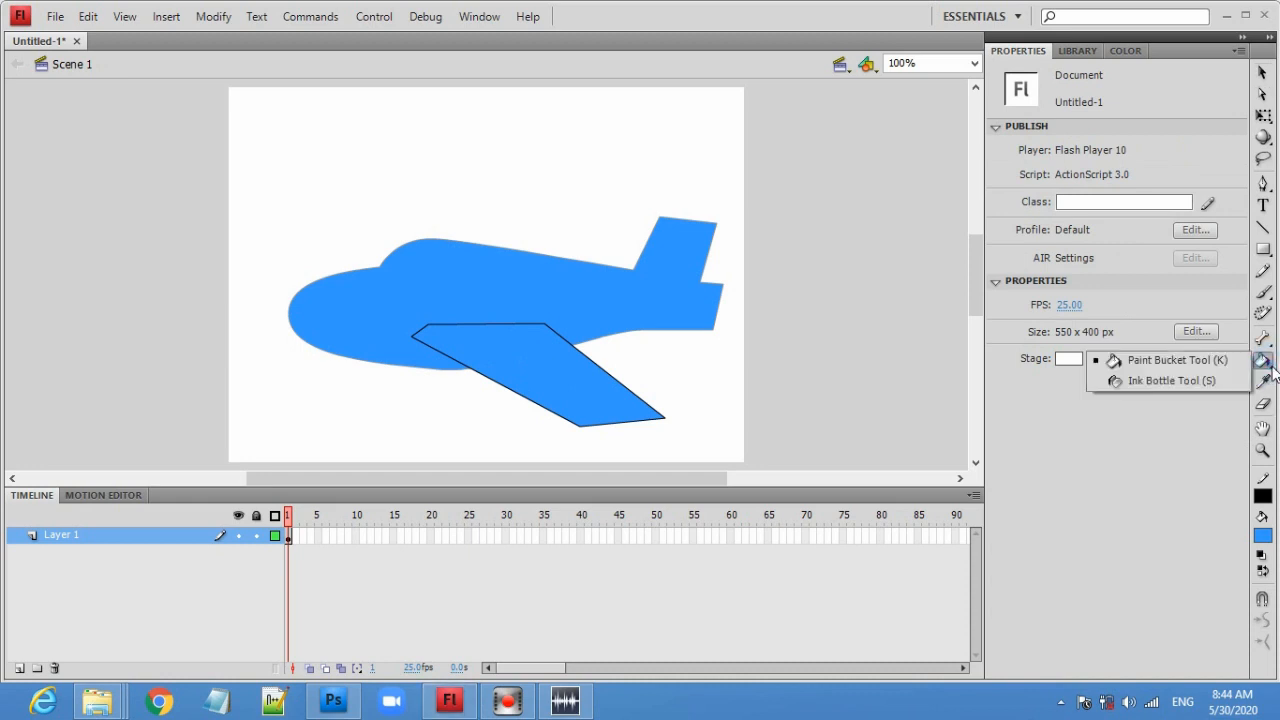
pyautogui.click(1170, 381)
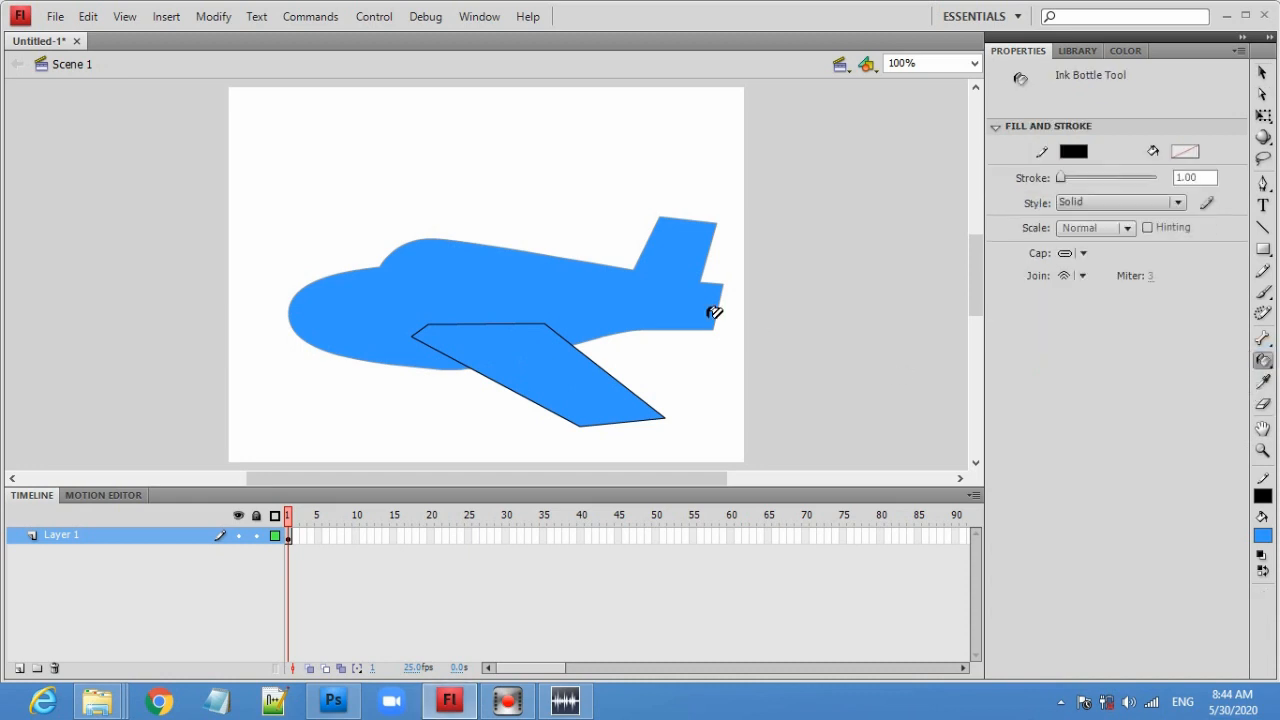
pyautogui.click(625, 265)
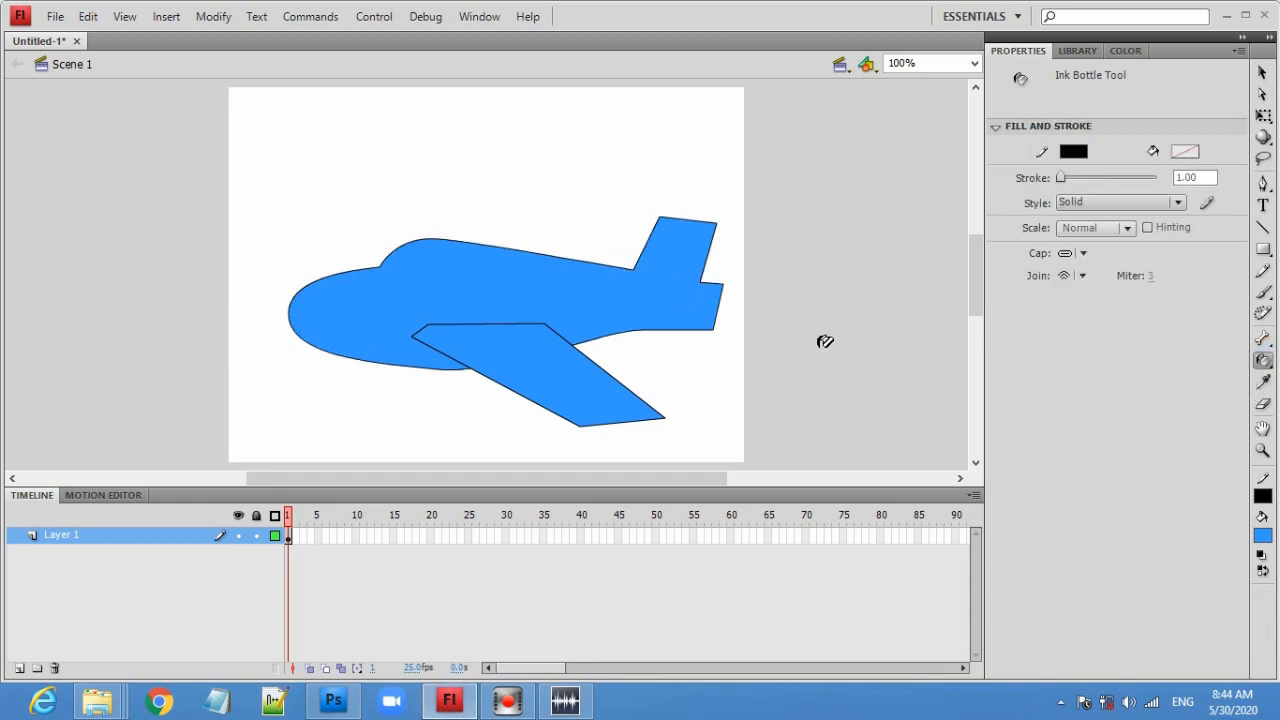
# - Draw a small four-sided horizontal tail stabilizer with the Line tool below the tail fin
pyautogui.click(1262, 73)
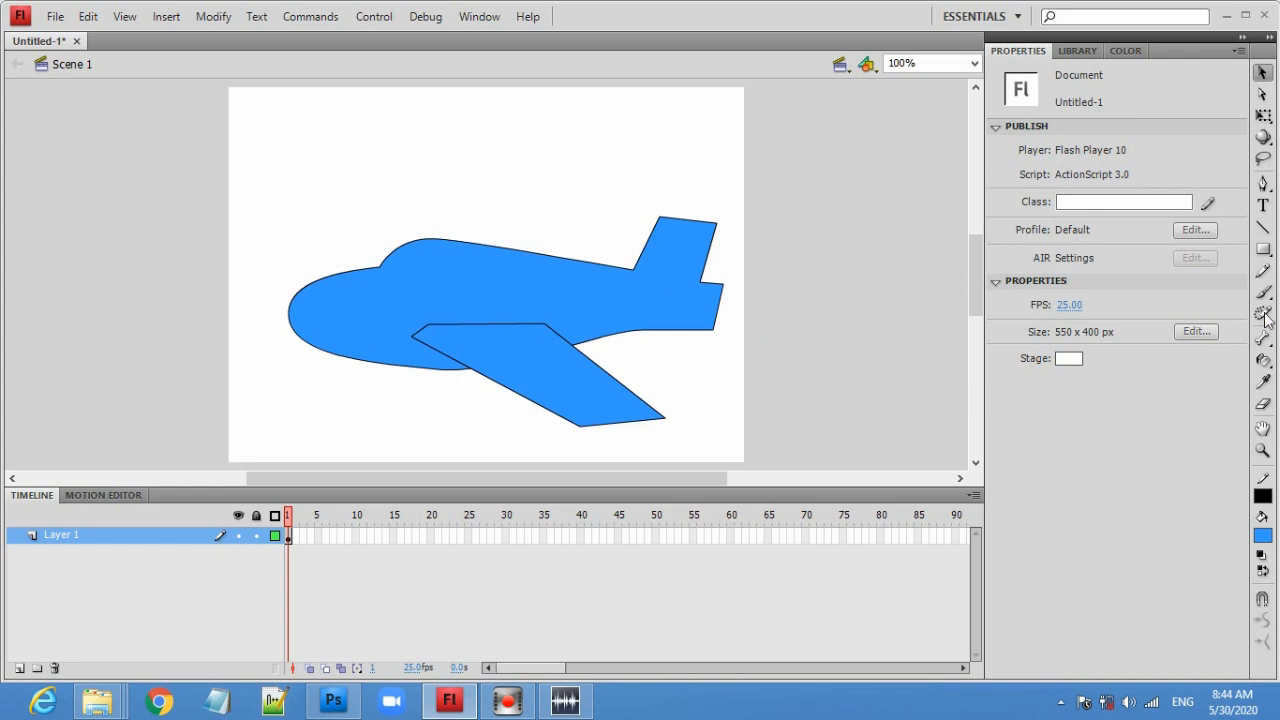
pyautogui.click(1263, 228)
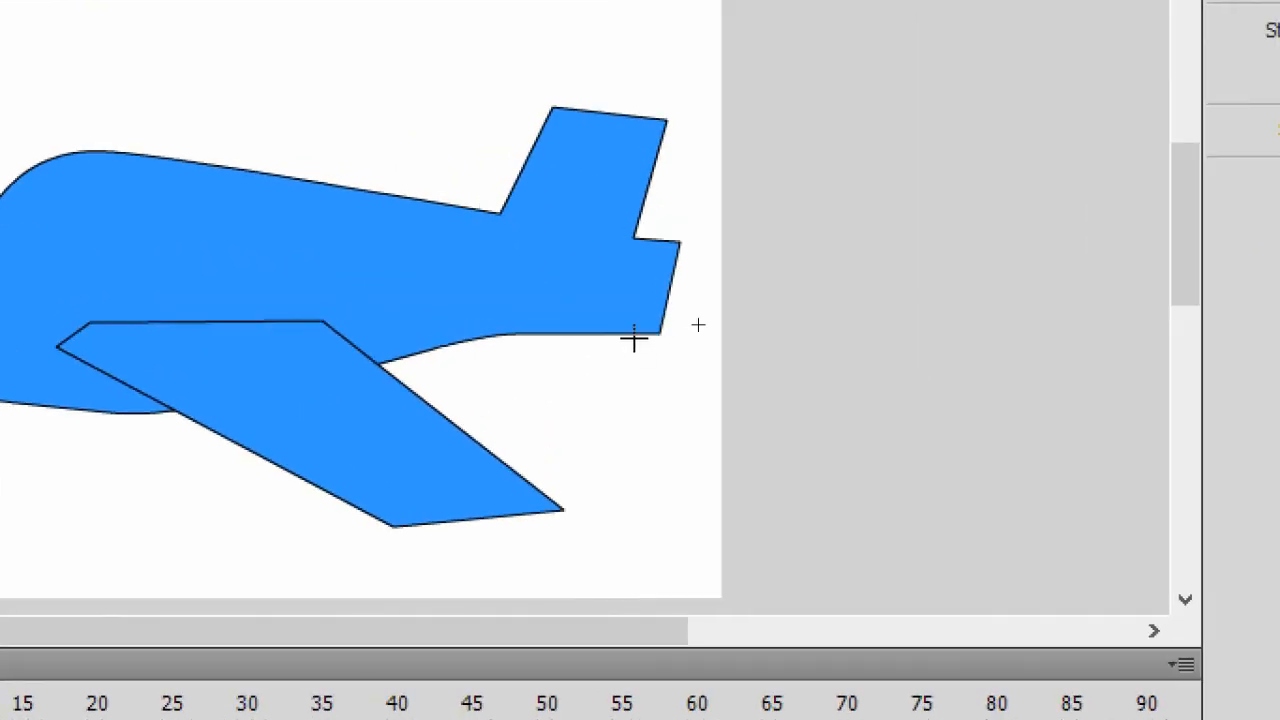
pyautogui.moveTo(614, 298)
pyautogui.mouseDown()
pyautogui.moveTo(698, 342)
pyautogui.moveTo(704, 386)
pyautogui.mouseUp()
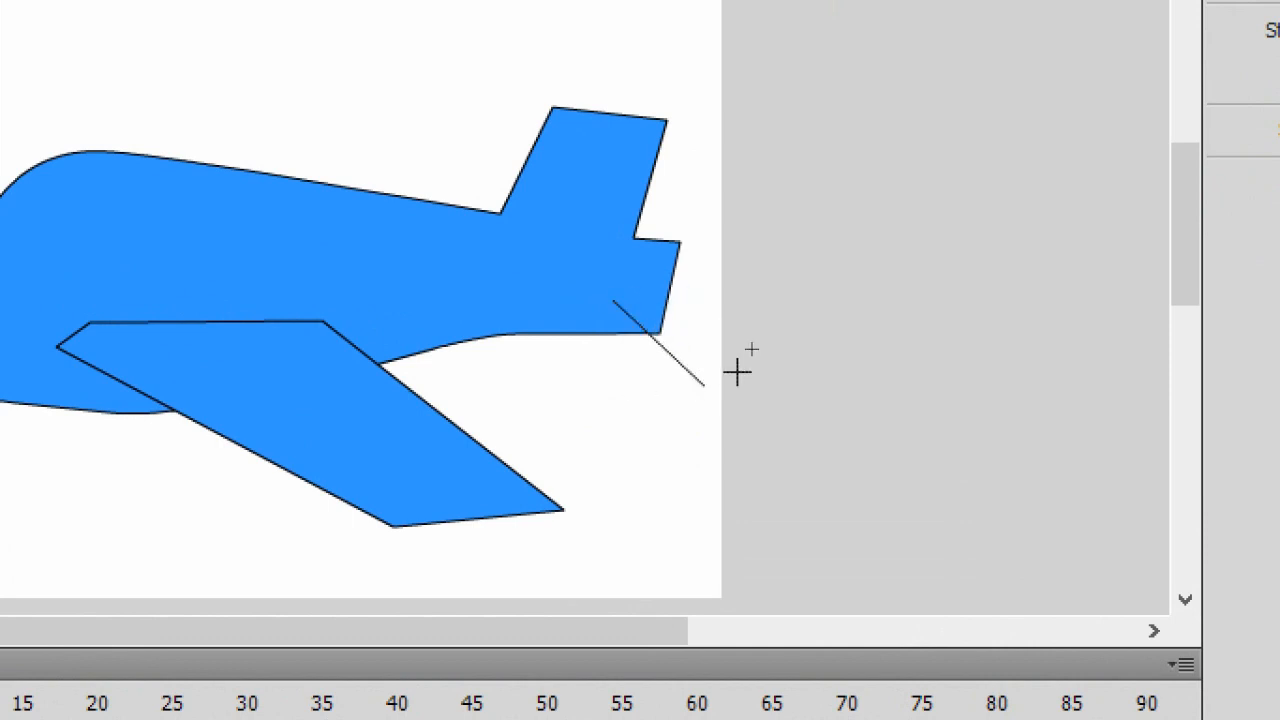
pyautogui.moveTo(703, 385)
pyautogui.mouseDown()
pyautogui.moveTo(628, 392)
pyautogui.moveTo(556, 334)
pyautogui.moveTo(628, 391)
pyautogui.mouseUp()
pyautogui.hotkey('ctrl', 'z')
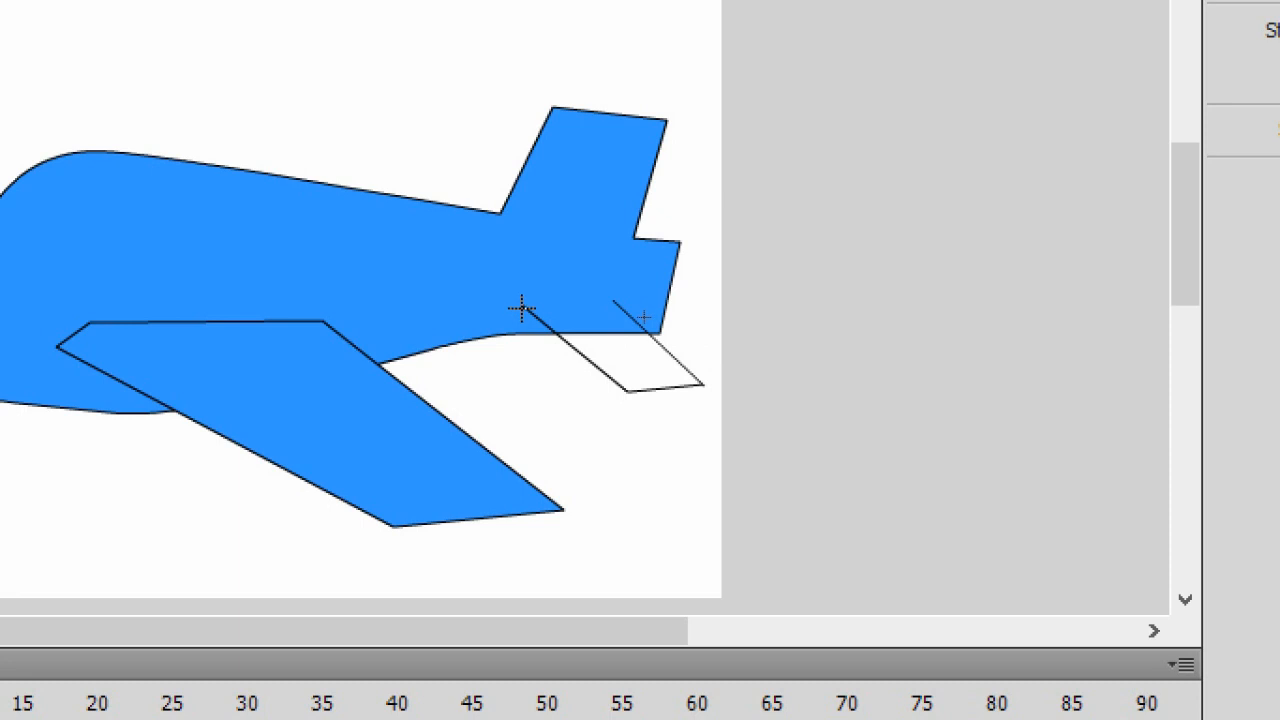
pyautogui.moveTo(521, 308)
pyautogui.mouseDown()
pyautogui.moveTo(640, 289)
pyautogui.moveTo(649, 301)
pyautogui.mouseUp()
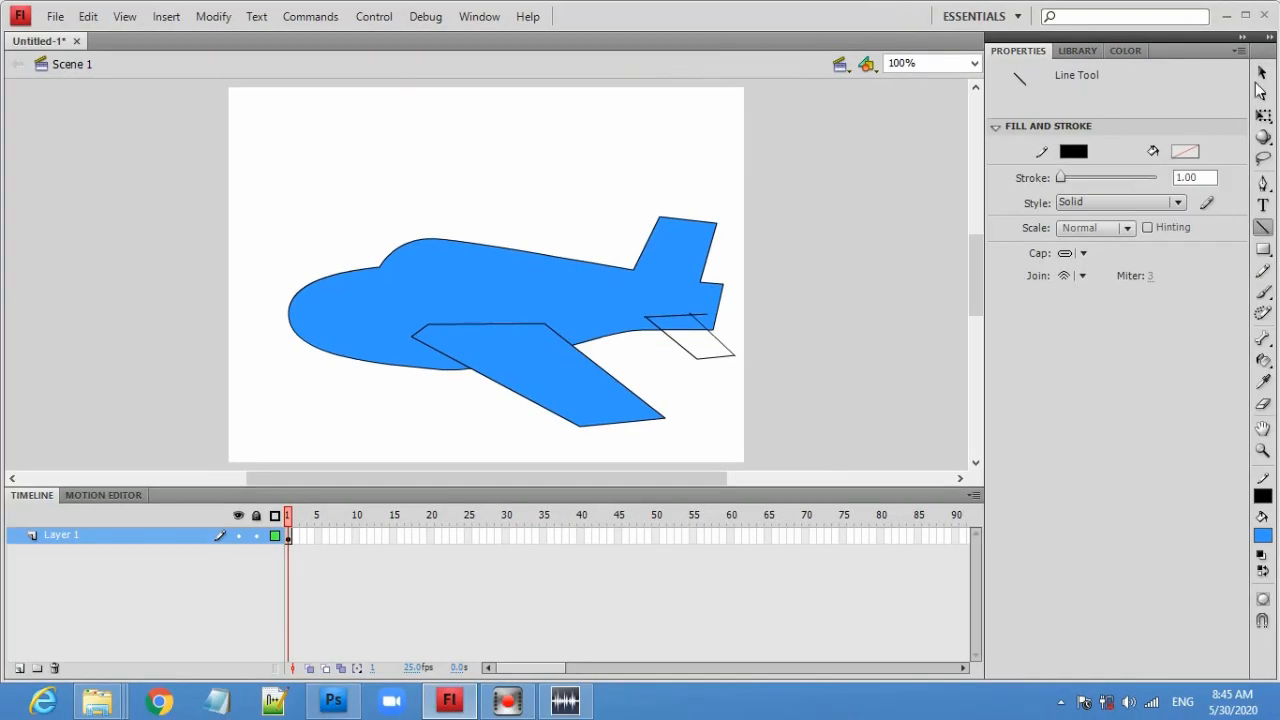
pyautogui.click(1262, 74)
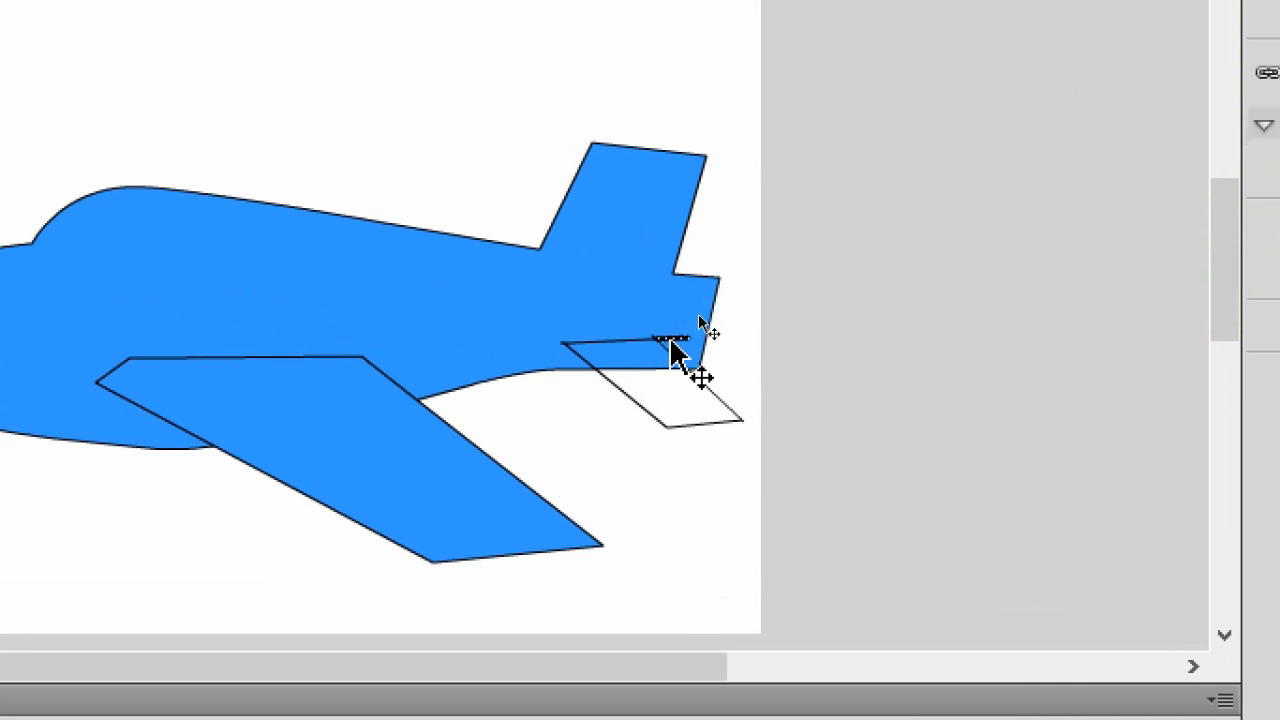
pyautogui.click(749, 323)
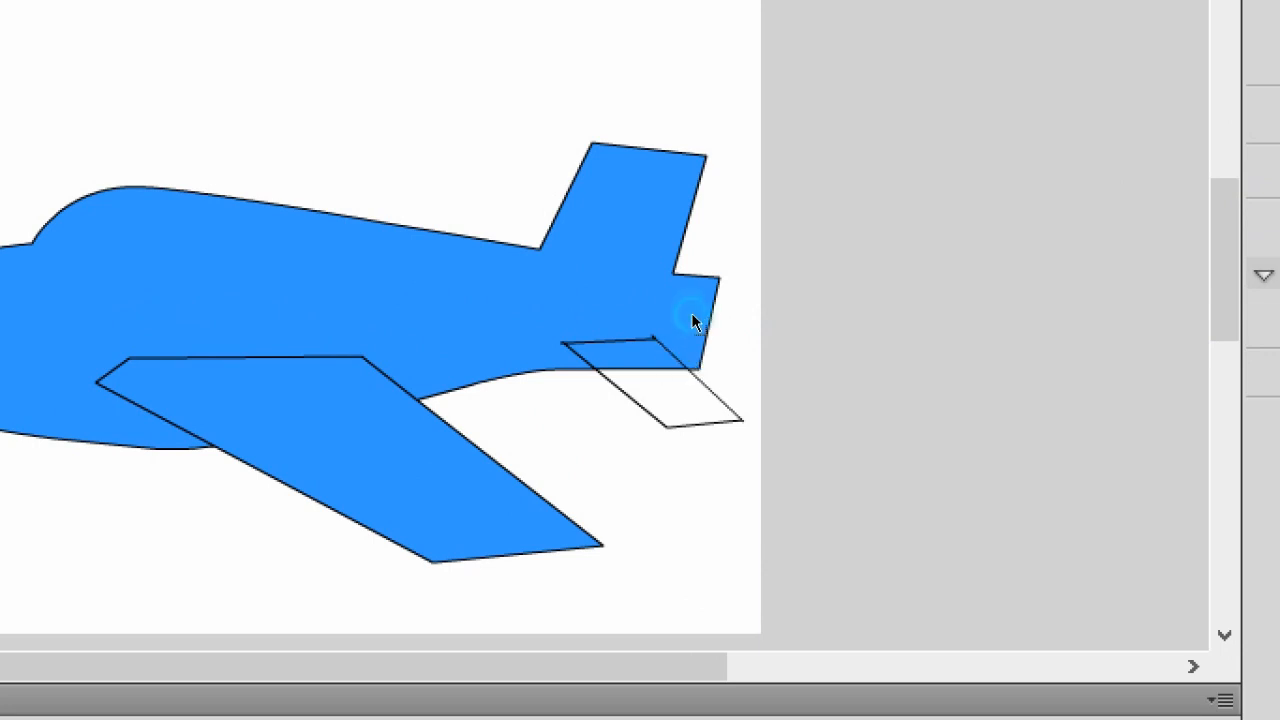
pyautogui.click(557, 345)
pyautogui.click(655, 387)
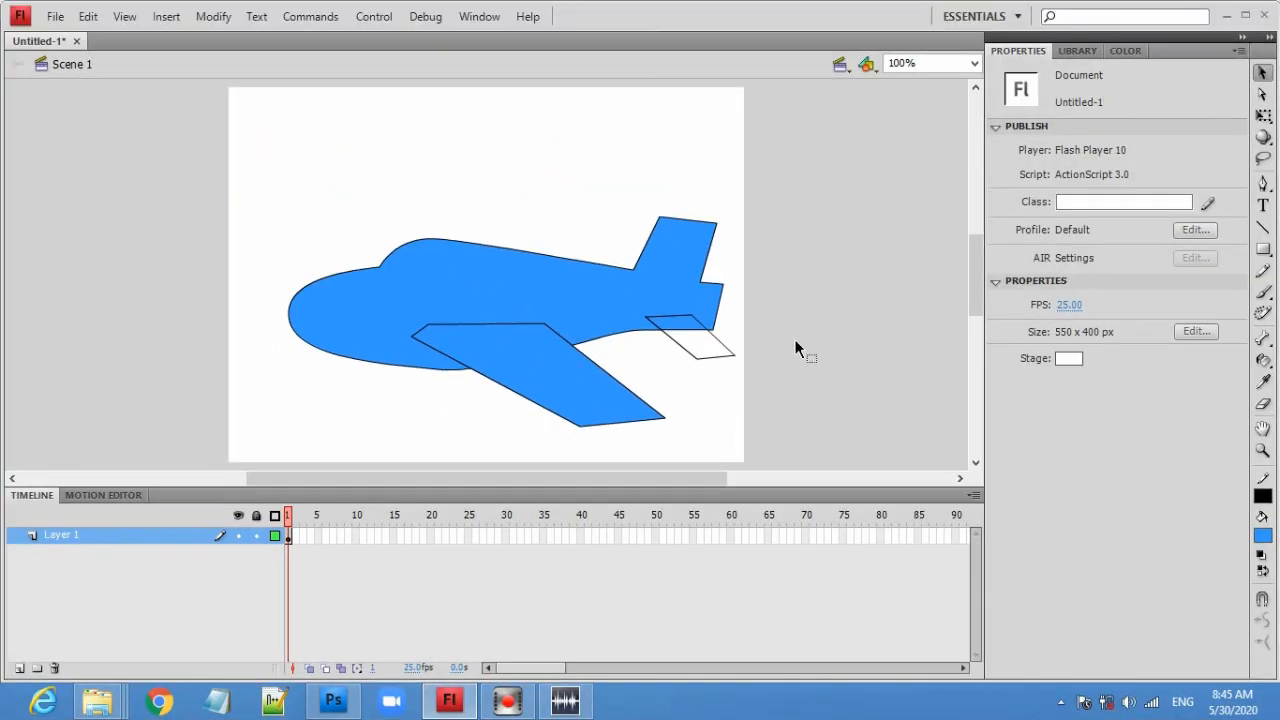
# - Fill the tail stabilizer with blue using the Paint Bucket tool
pyautogui.click(1264, 362)
pyautogui.click(1150, 360)
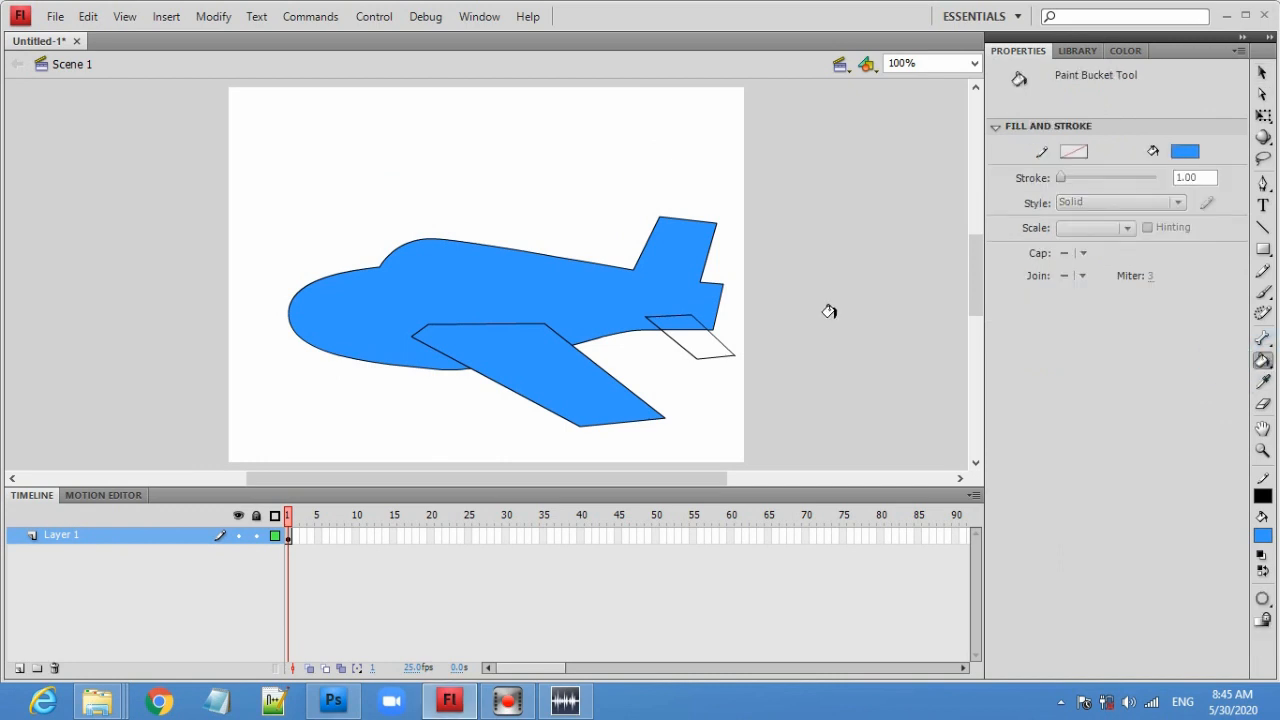
pyautogui.click(686, 336)
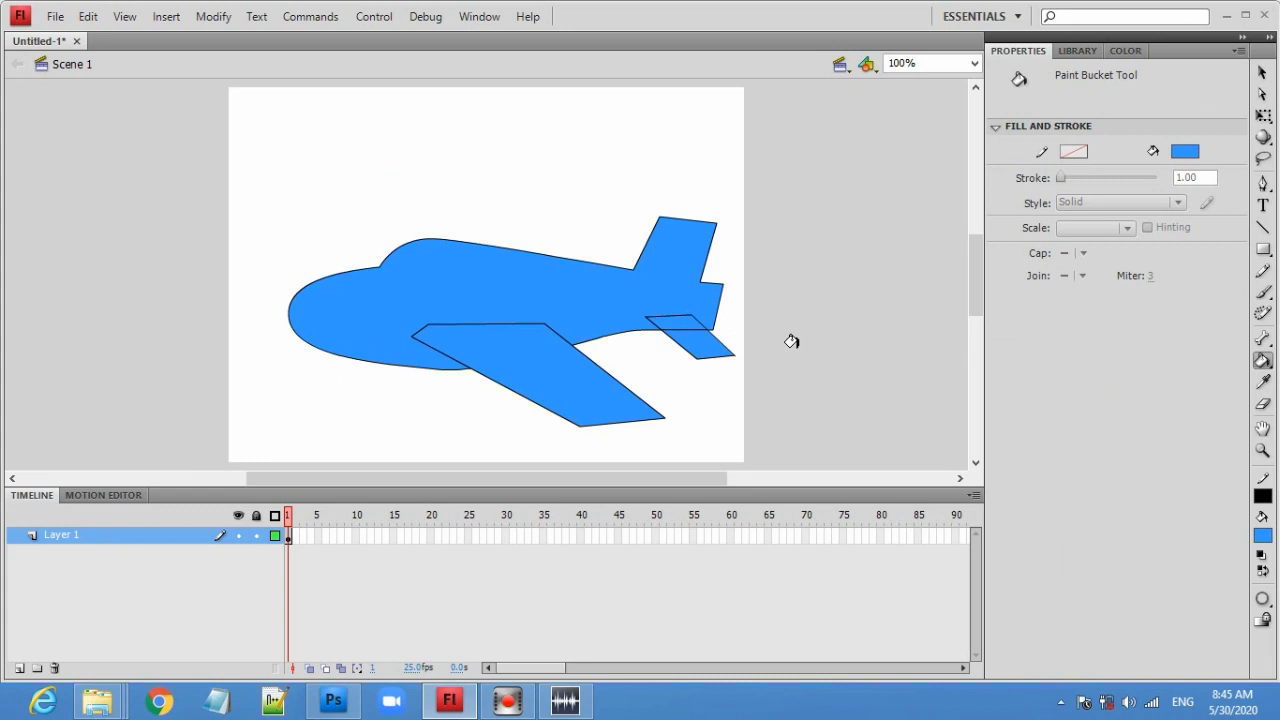
pyautogui.click(1261, 74)
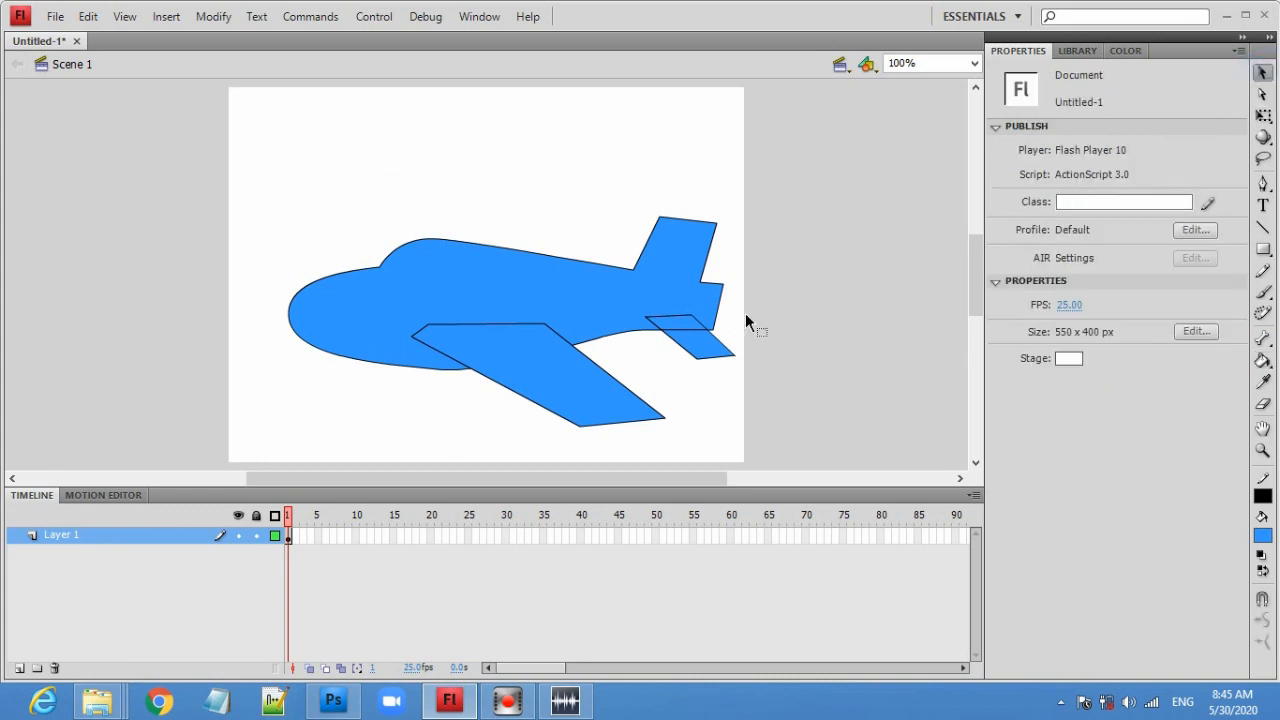
pyautogui.click(689, 330)
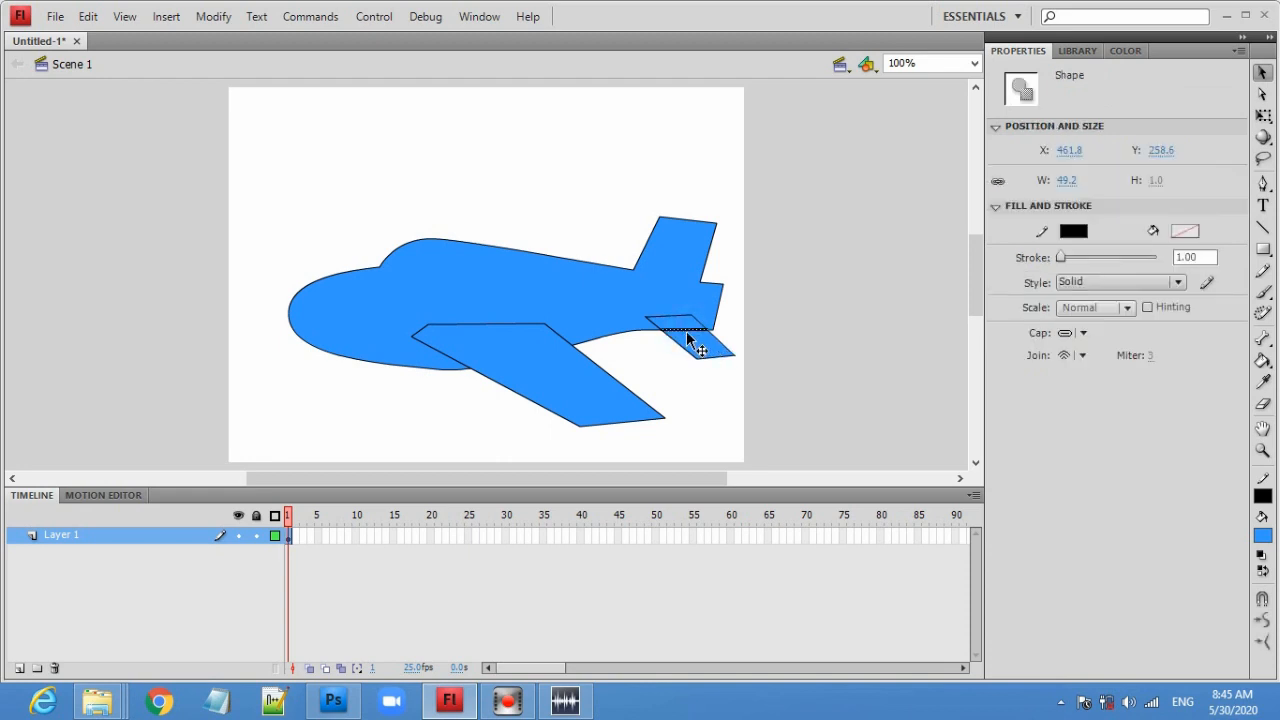
pyautogui.click(745, 379)
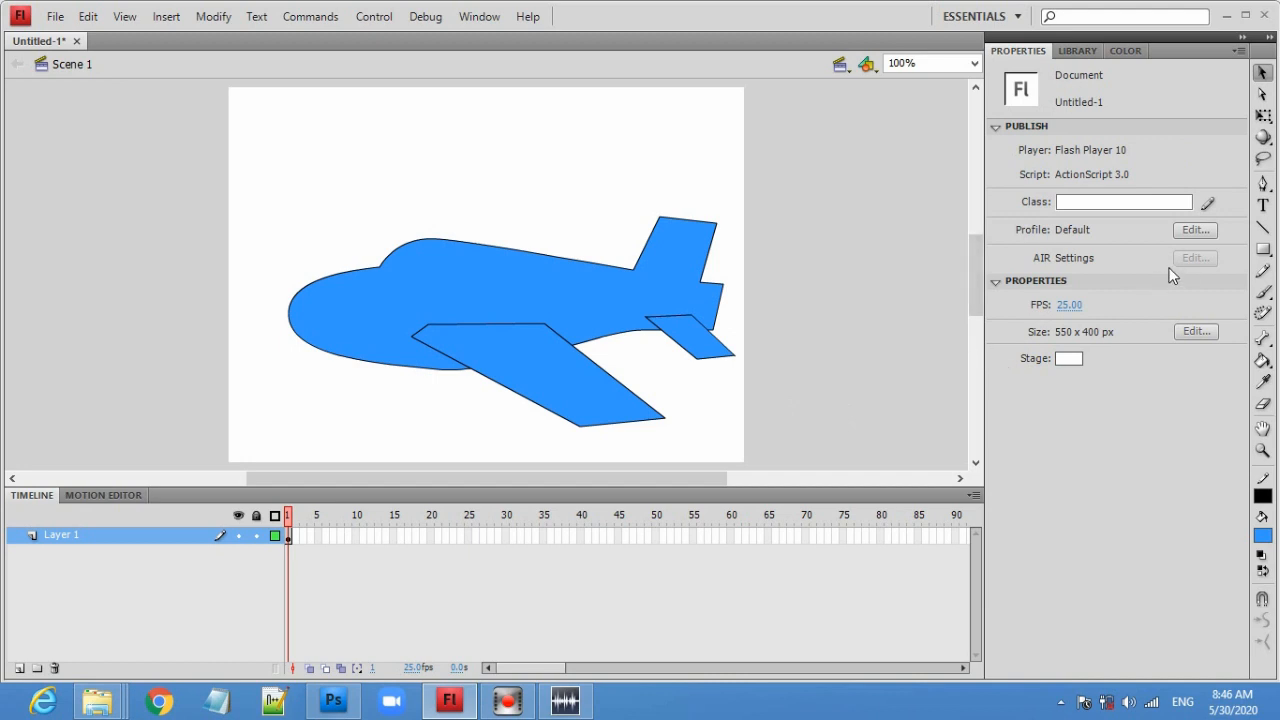
# - Draw a long straight line with the Line tool from the nose across the lower body to the tail
pyautogui.click(1264, 232)
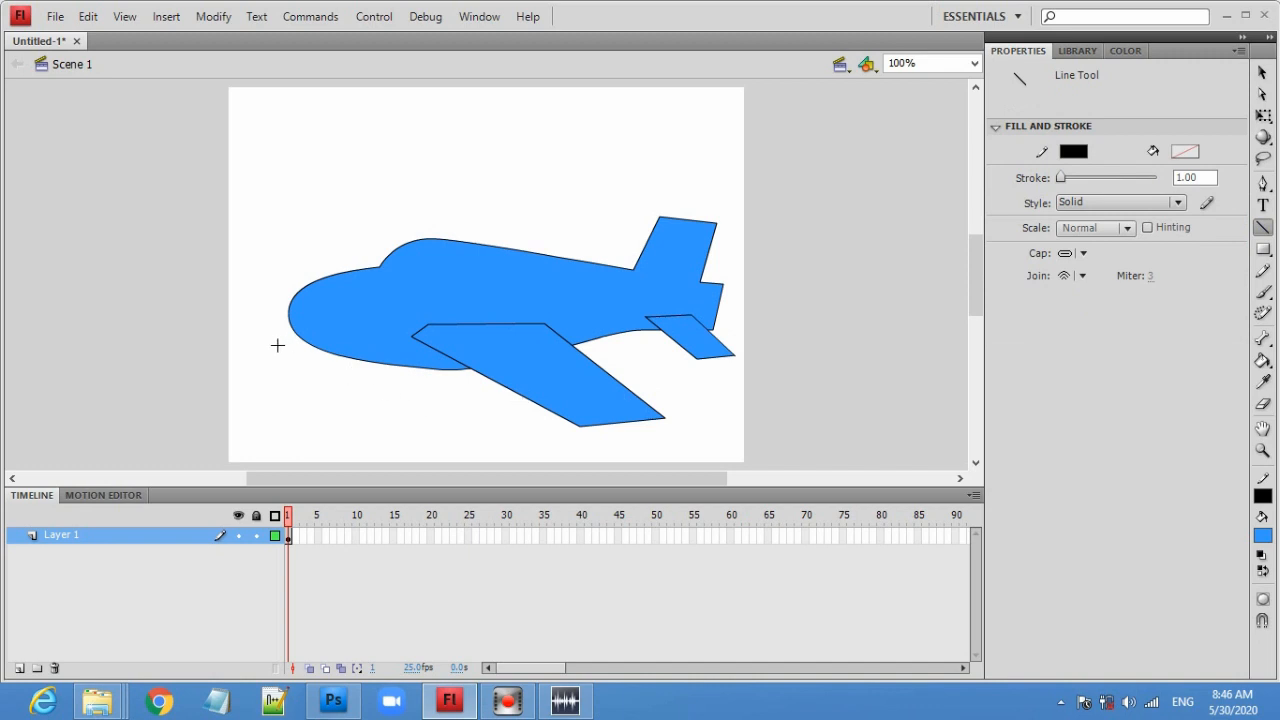
pyautogui.moveTo(272, 334)
pyautogui.mouseDown()
pyautogui.moveTo(474, 352)
pyautogui.moveTo(532, 347)
pyautogui.moveTo(603, 317)
pyautogui.moveTo(735, 311)
pyautogui.moveTo(718, 318)
pyautogui.mouseUp()
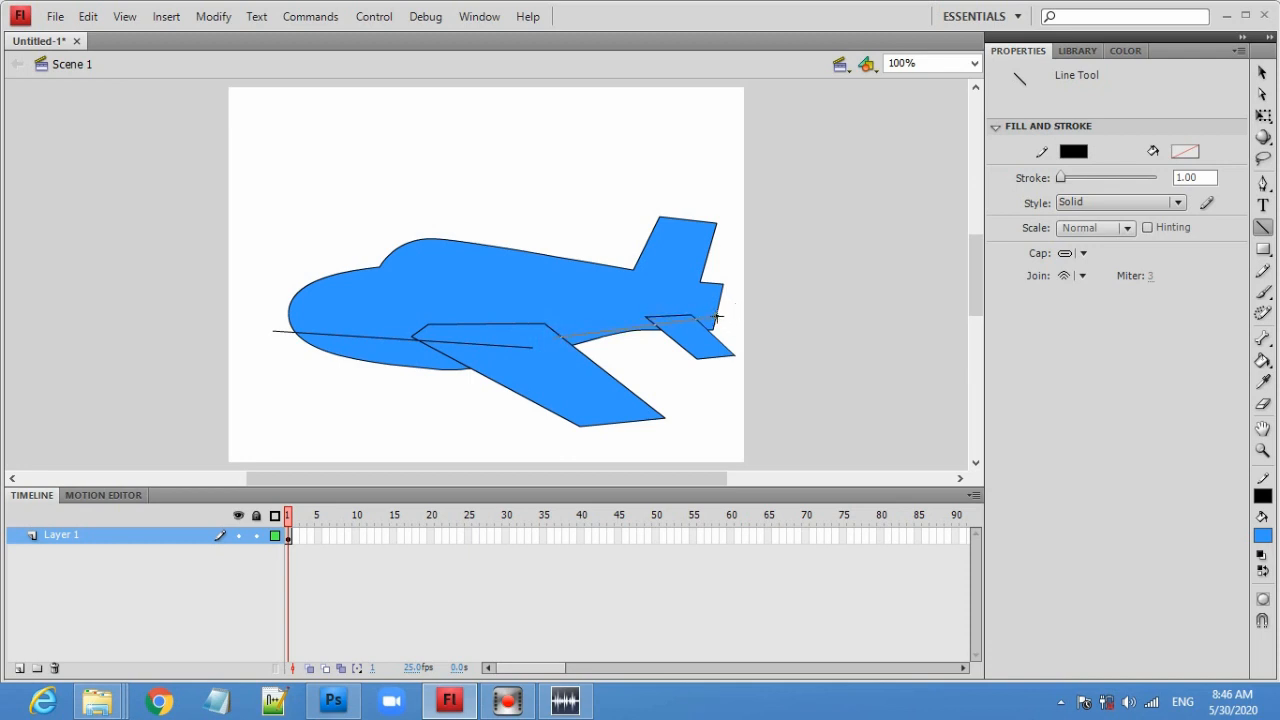
pyautogui.moveTo(722, 314); pyautogui.dragTo(722, 314)
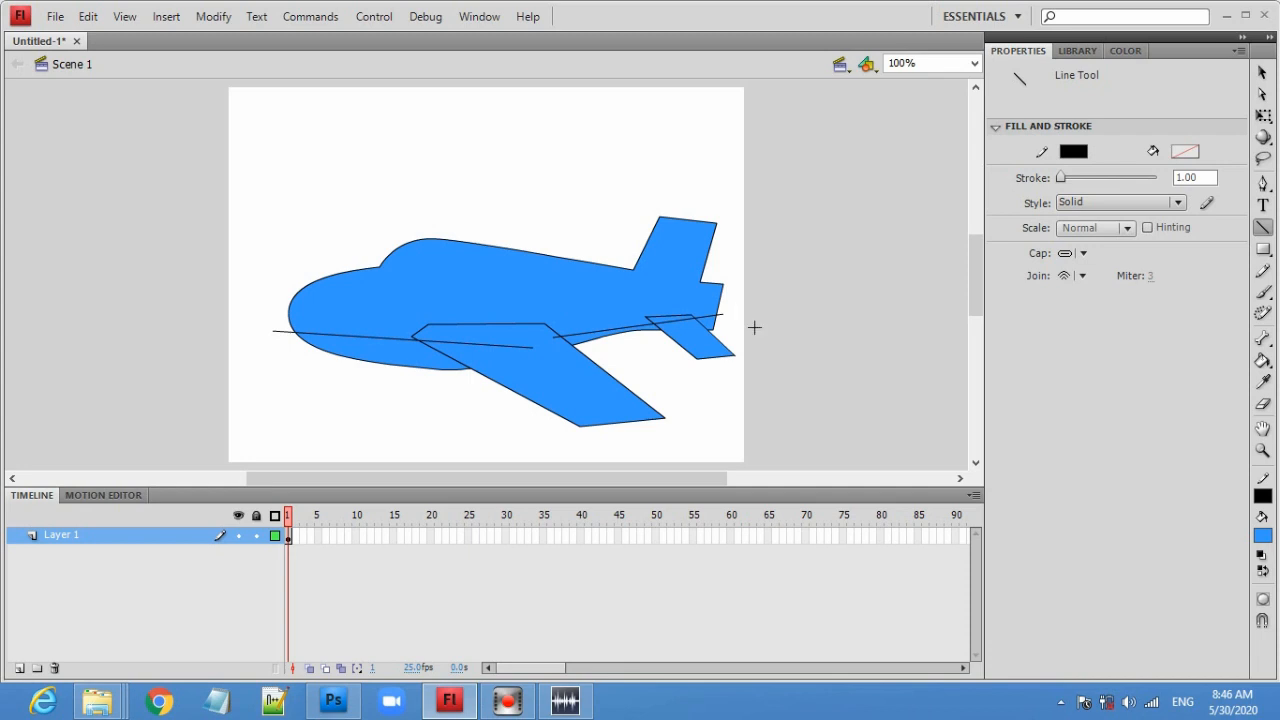
# - Delete the parts of that line crossing the wing and extending past the nose
pyautogui.click(1262, 73)
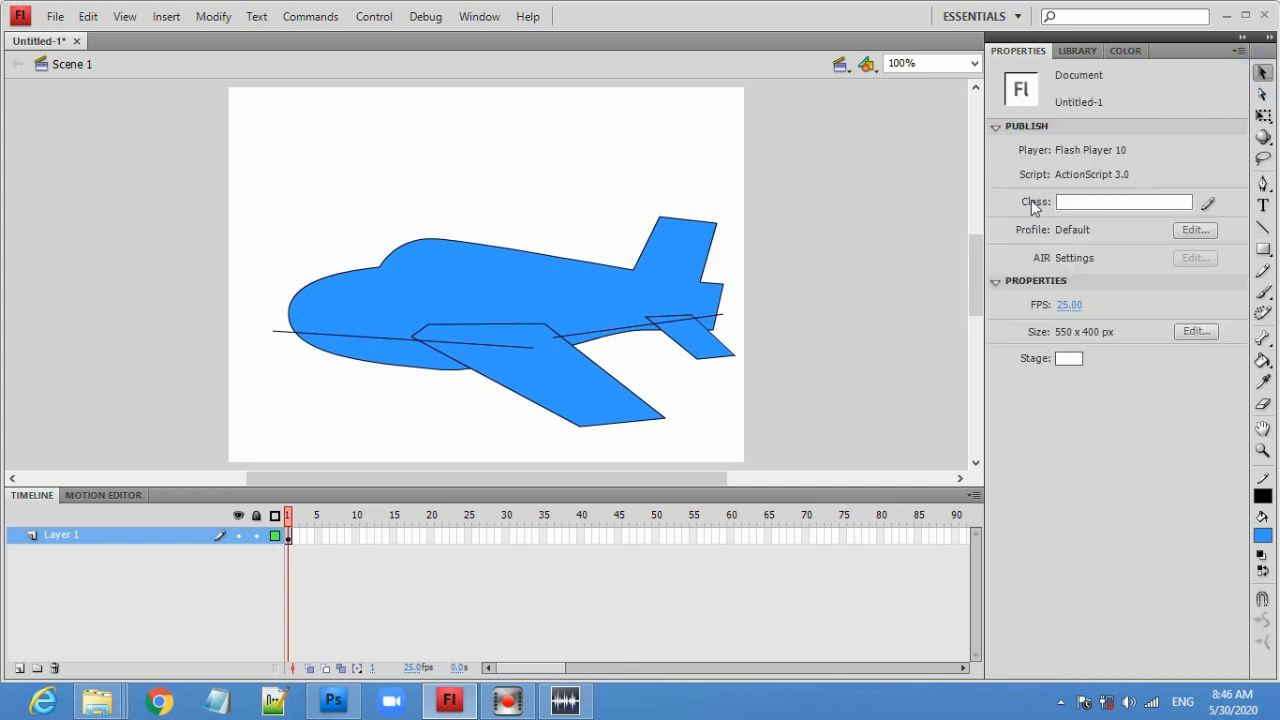
pyautogui.click(464, 346)
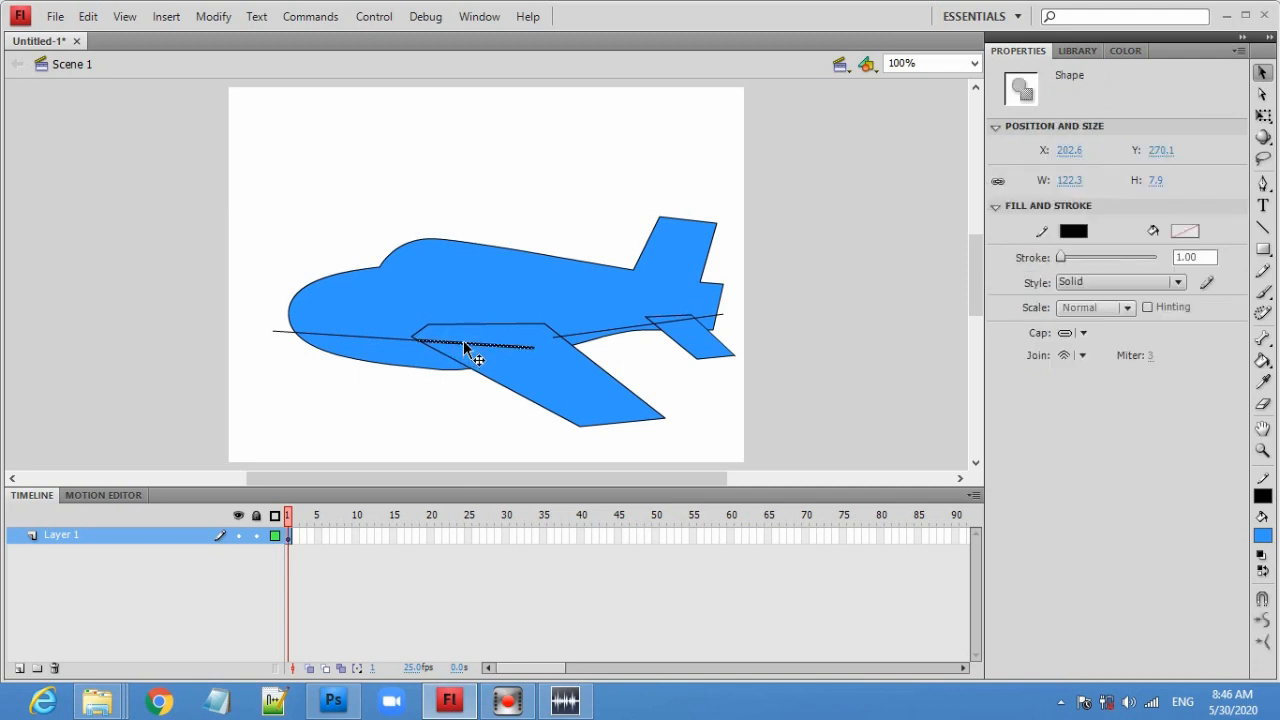
pyautogui.press('Delete')
pyautogui.click(281, 333)
pyautogui.press('Delete')
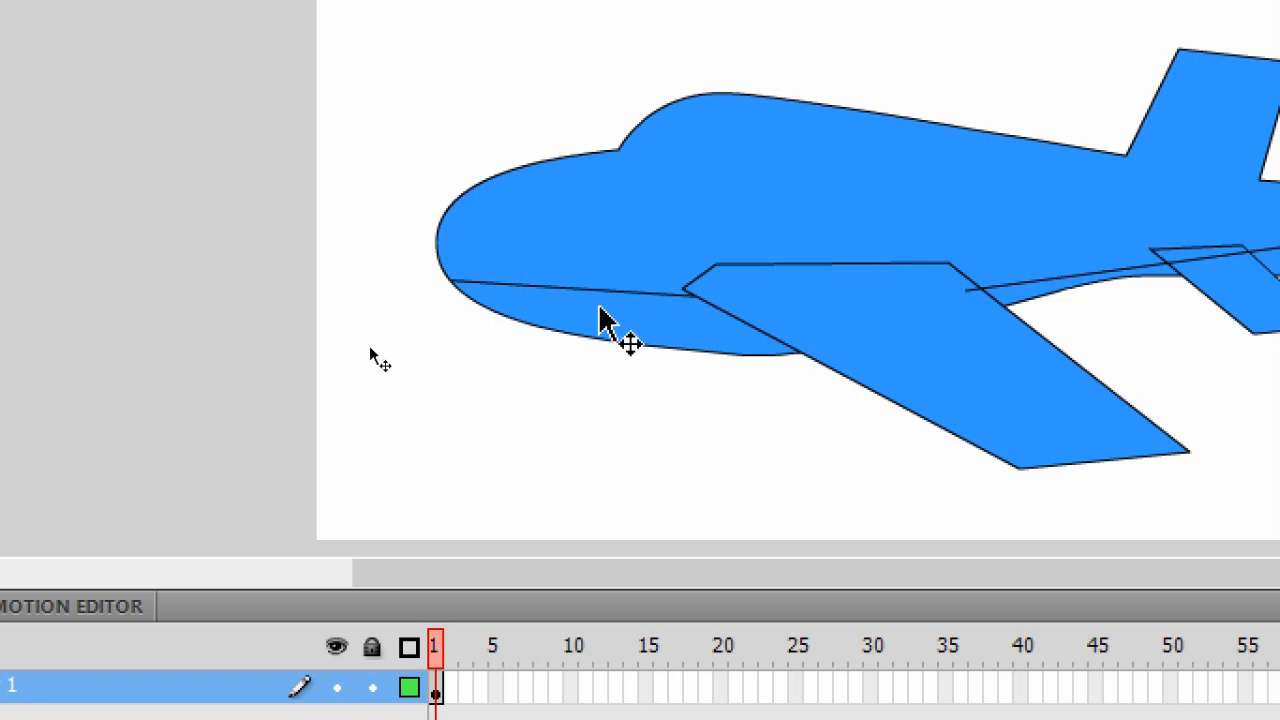
# - Bend the remaining belly line segments into curves following the lower body's shape
pyautogui.moveTo(600, 294); pyautogui.dragTo(597, 312)
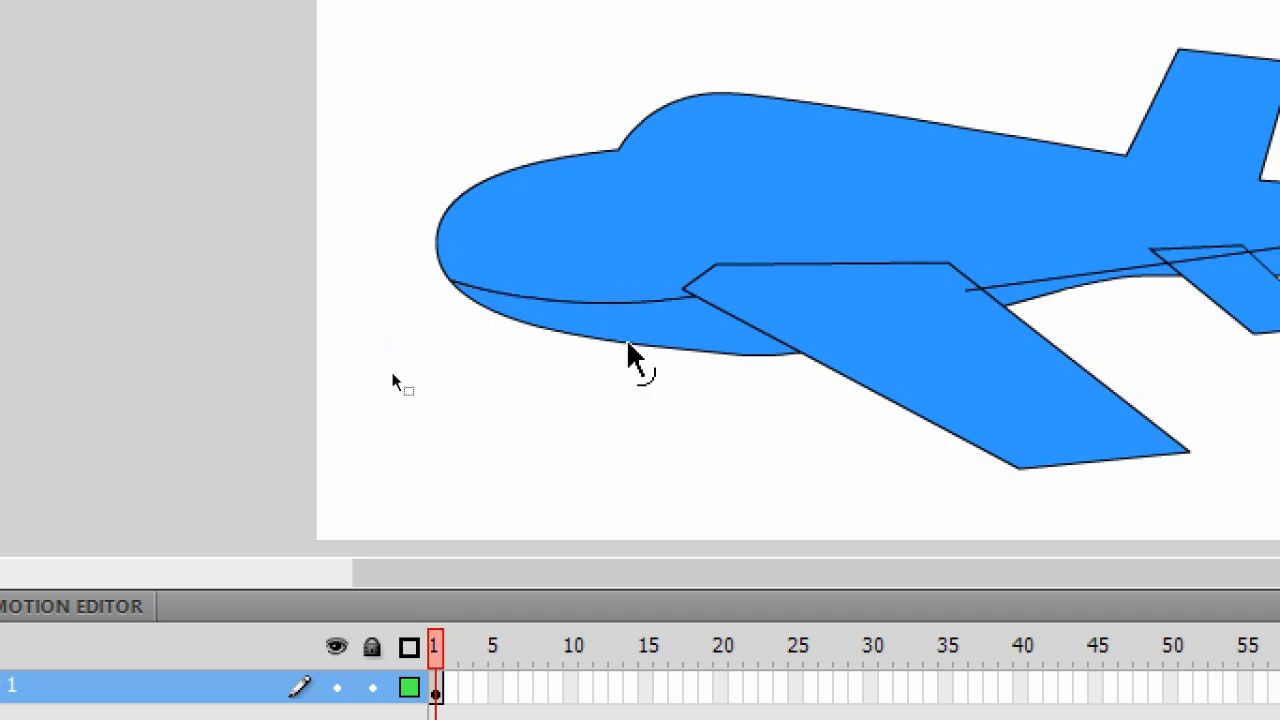
pyautogui.click(1060, 280)
pyautogui.moveTo(1060, 280); pyautogui.dragTo(1062, 272)
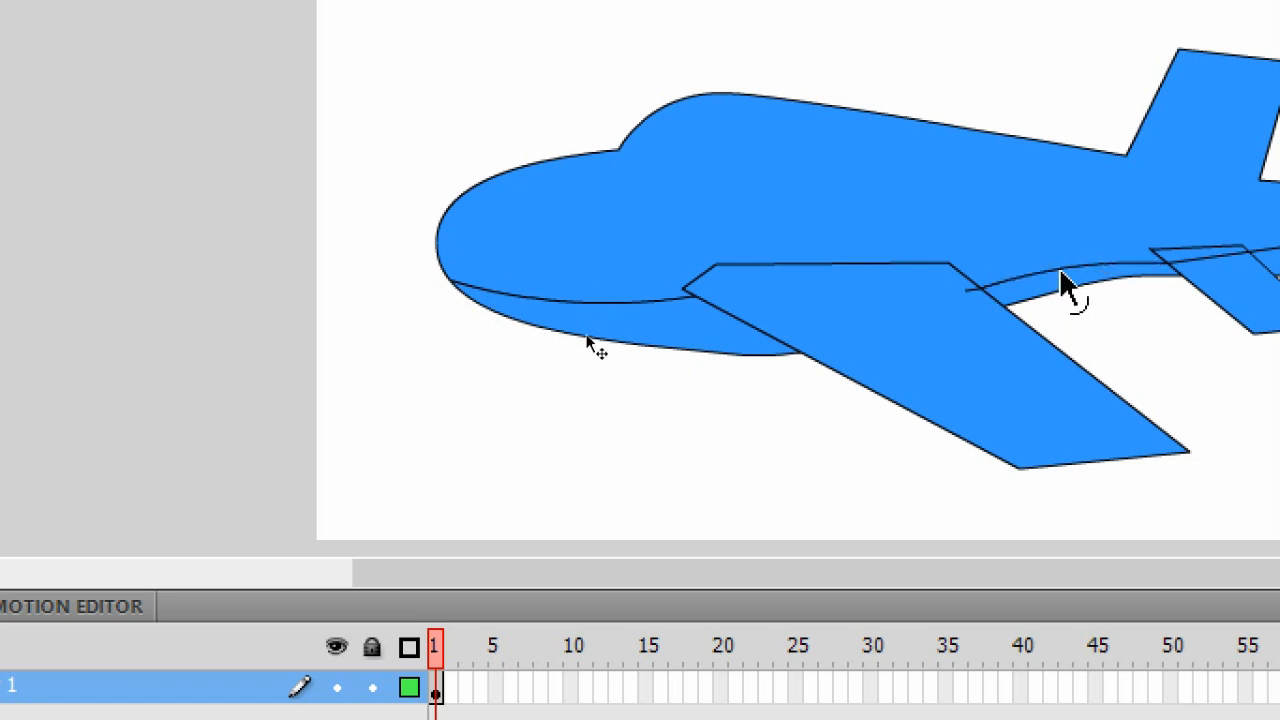
pyautogui.click(553, 340)
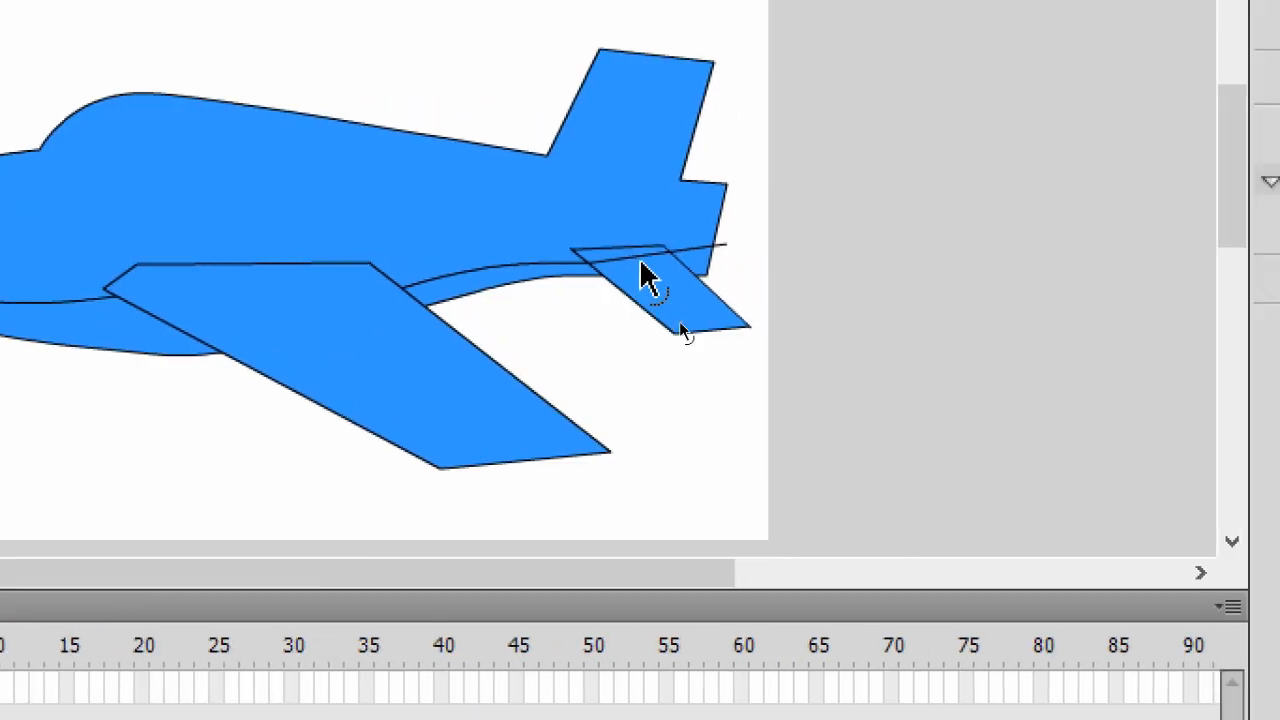
pyautogui.hotkey('ctrl', 'a')
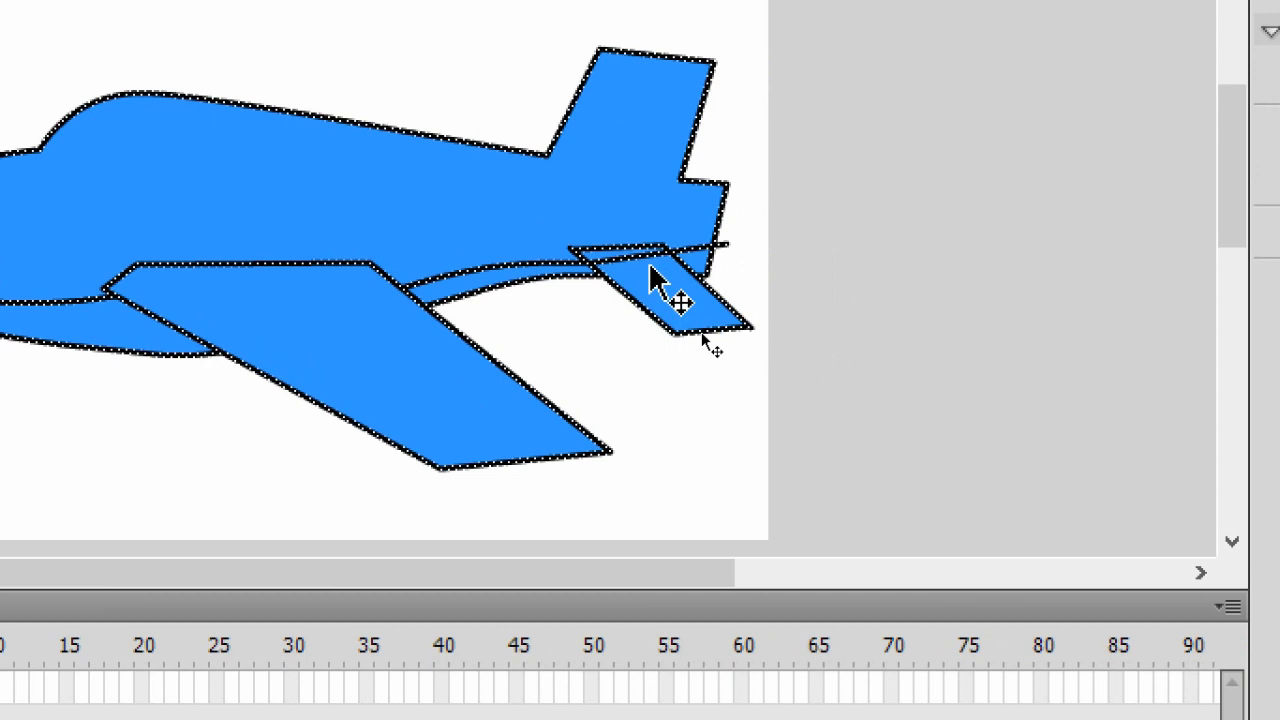
pyautogui.click(784, 334)
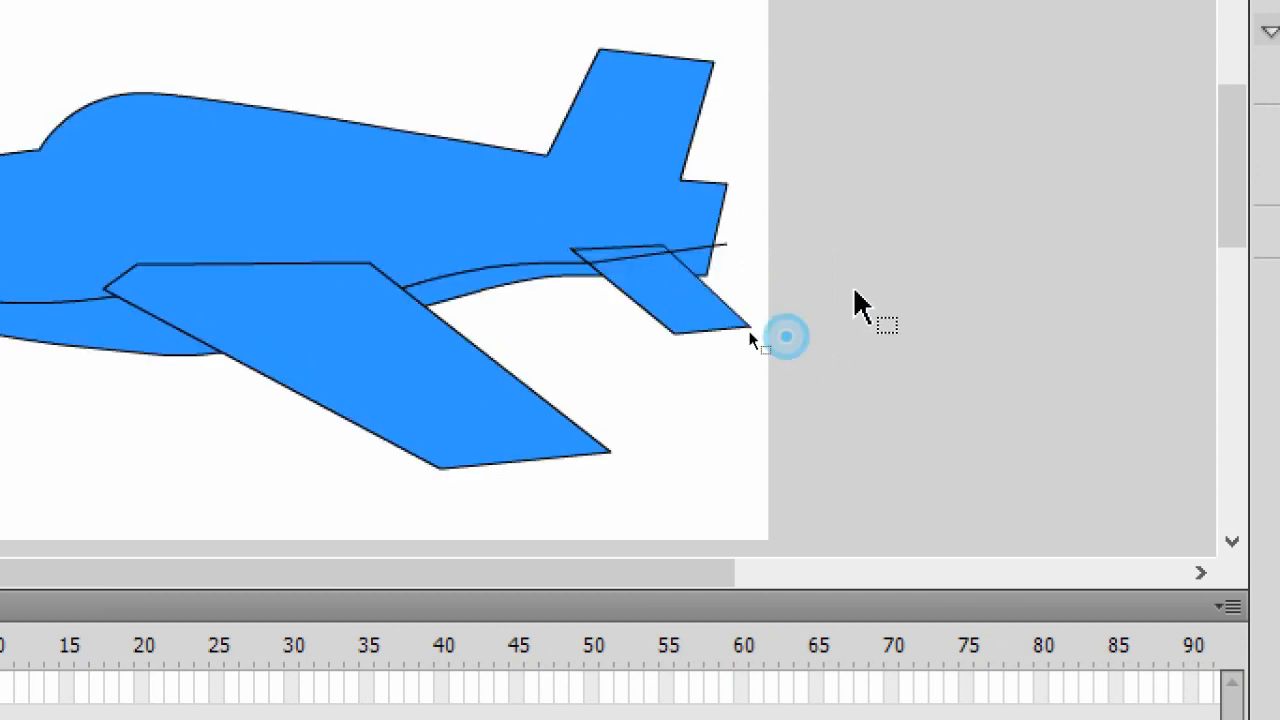
pyautogui.click(636, 258)
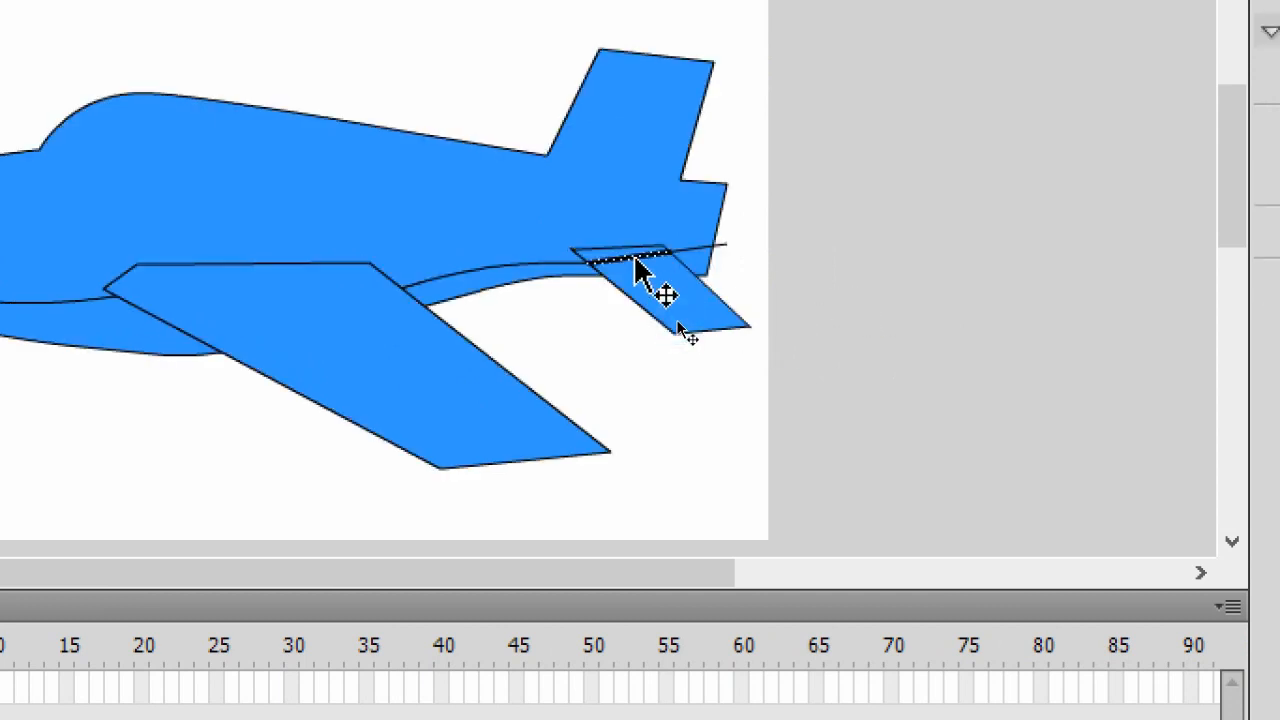
pyautogui.click(713, 279)
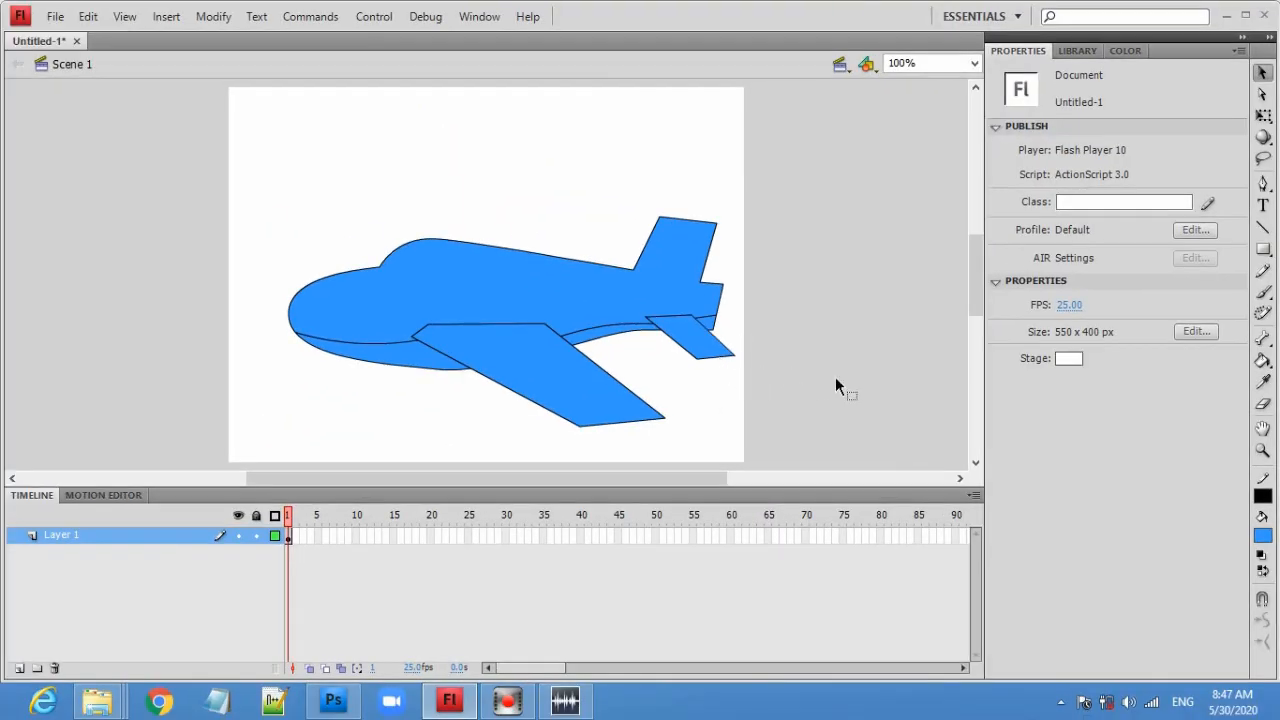
# - Set the fill color to a darker blue swatch
pyautogui.click(1263, 537)
pyautogui.click(1262, 535)
pyautogui.click(1263, 535)
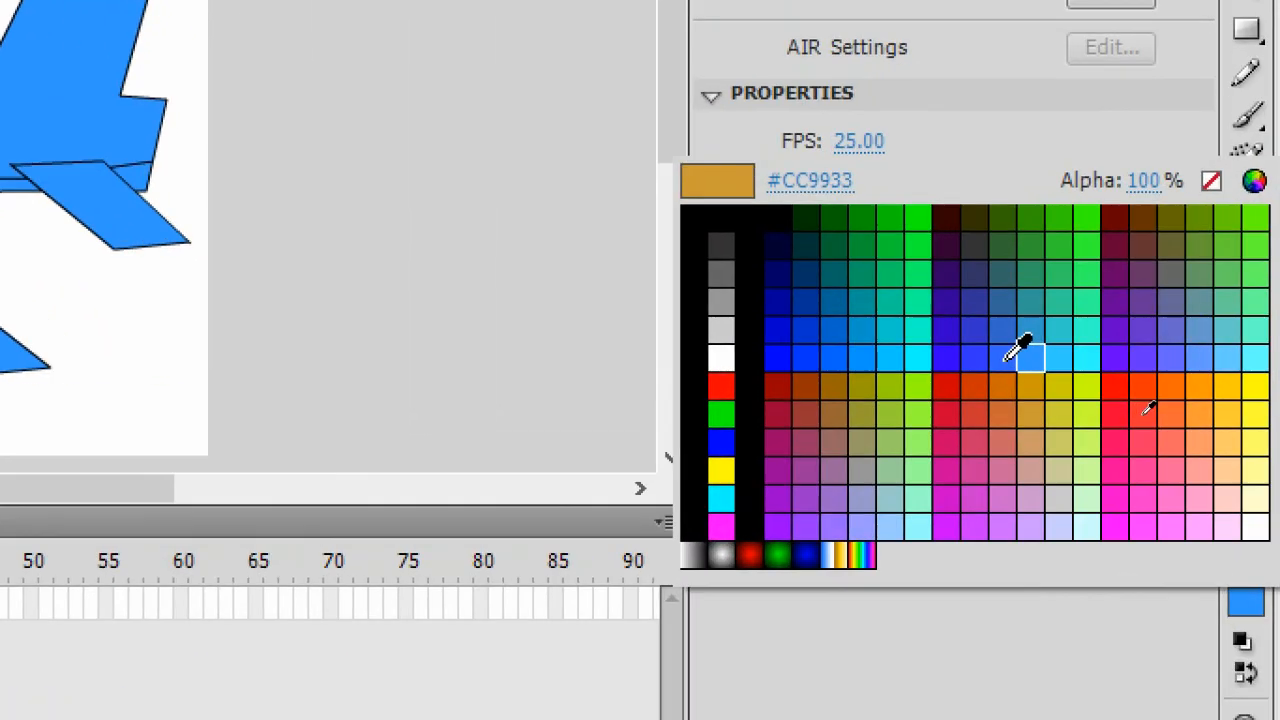
pyautogui.click(1145, 410)
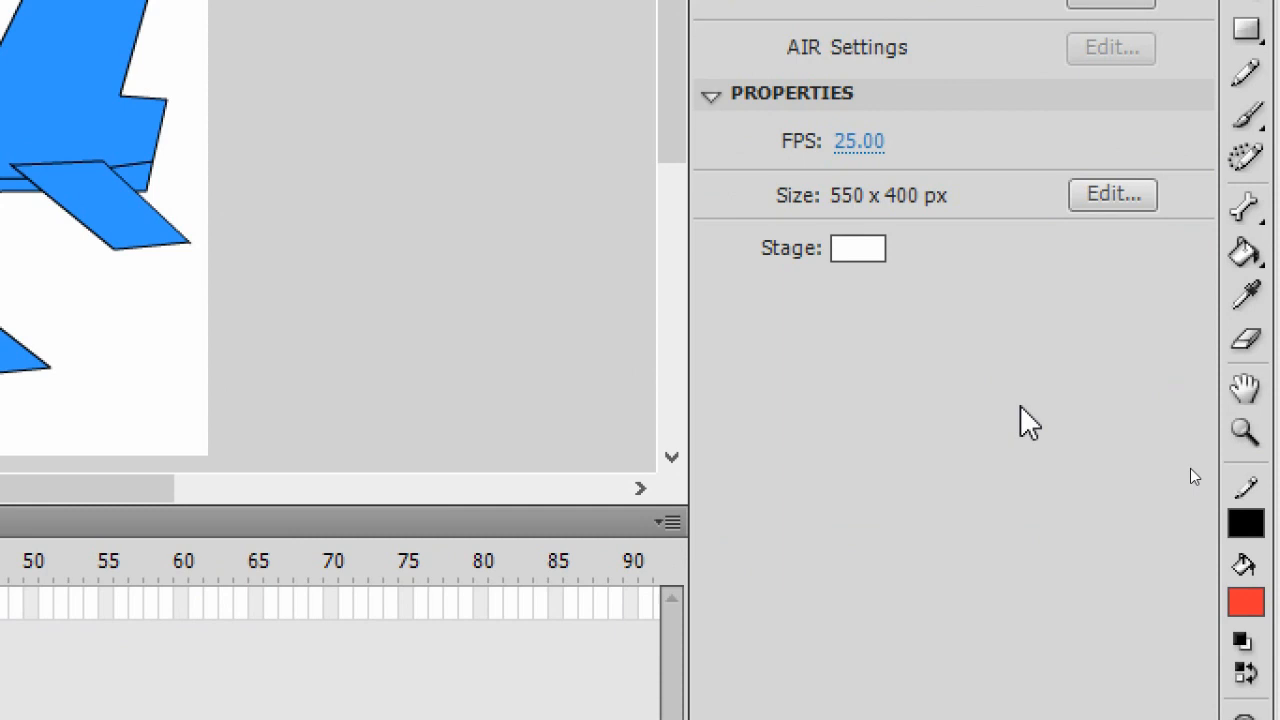
pyautogui.click(1246, 601)
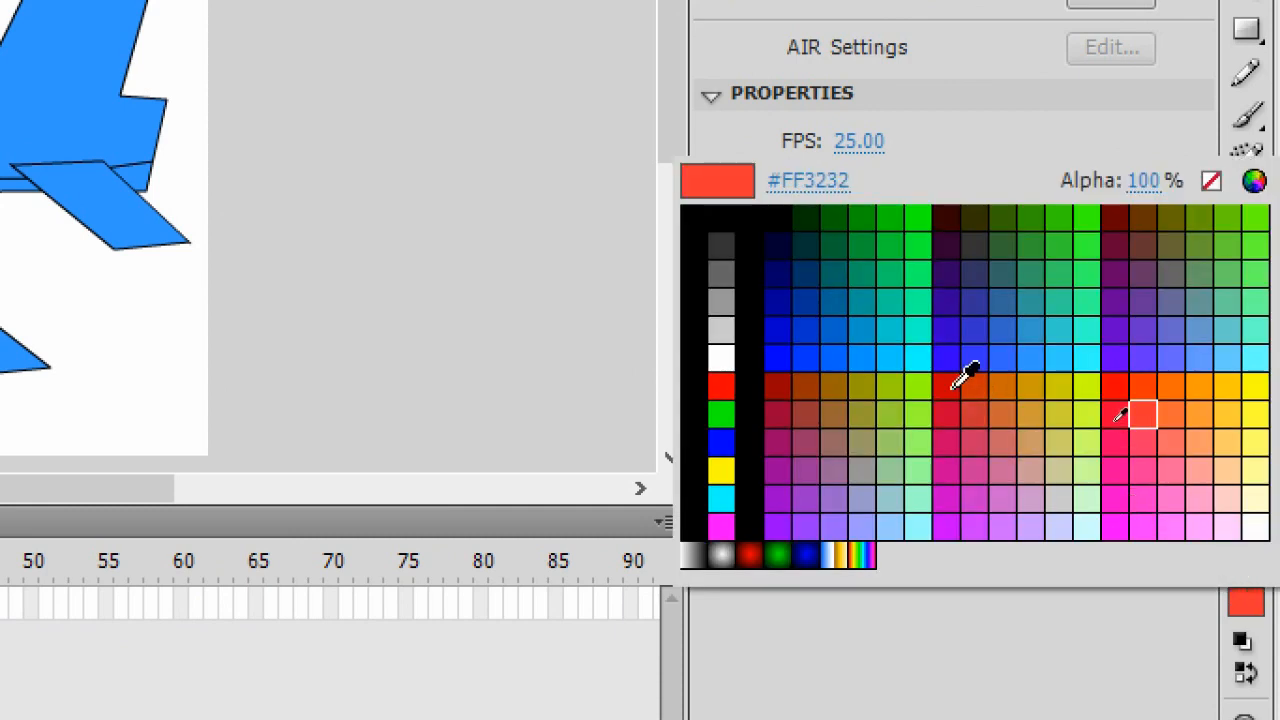
pyautogui.click(997, 352)
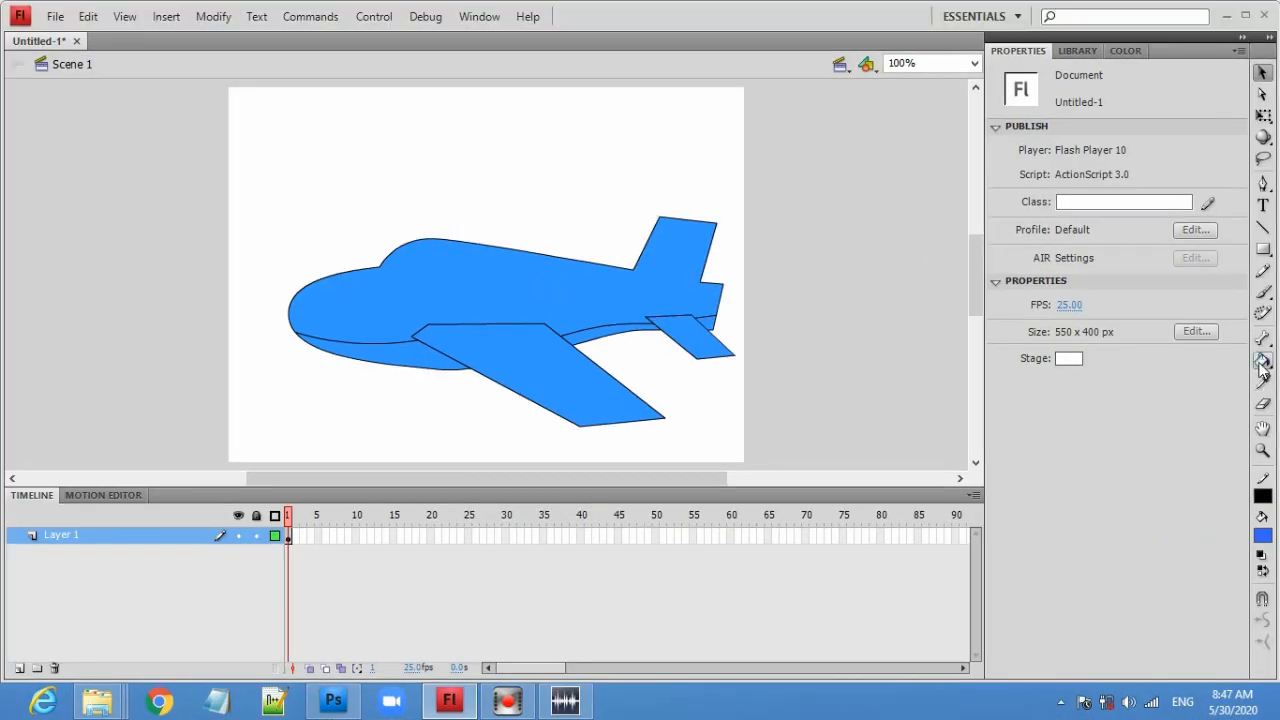
# - Fill the lower belly strip areas below the belly line with the darker blue using the Paint Bucket tool
pyautogui.click(1262, 362)
pyautogui.click(433, 350)
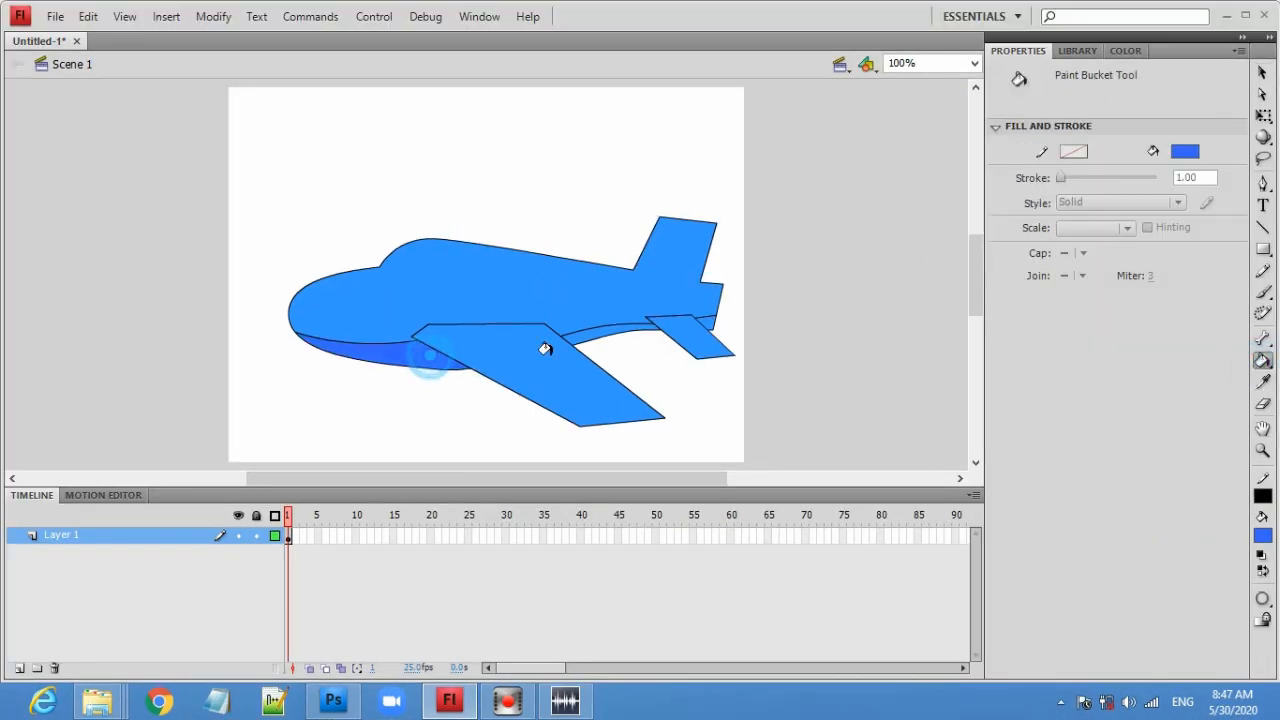
pyautogui.click(597, 330)
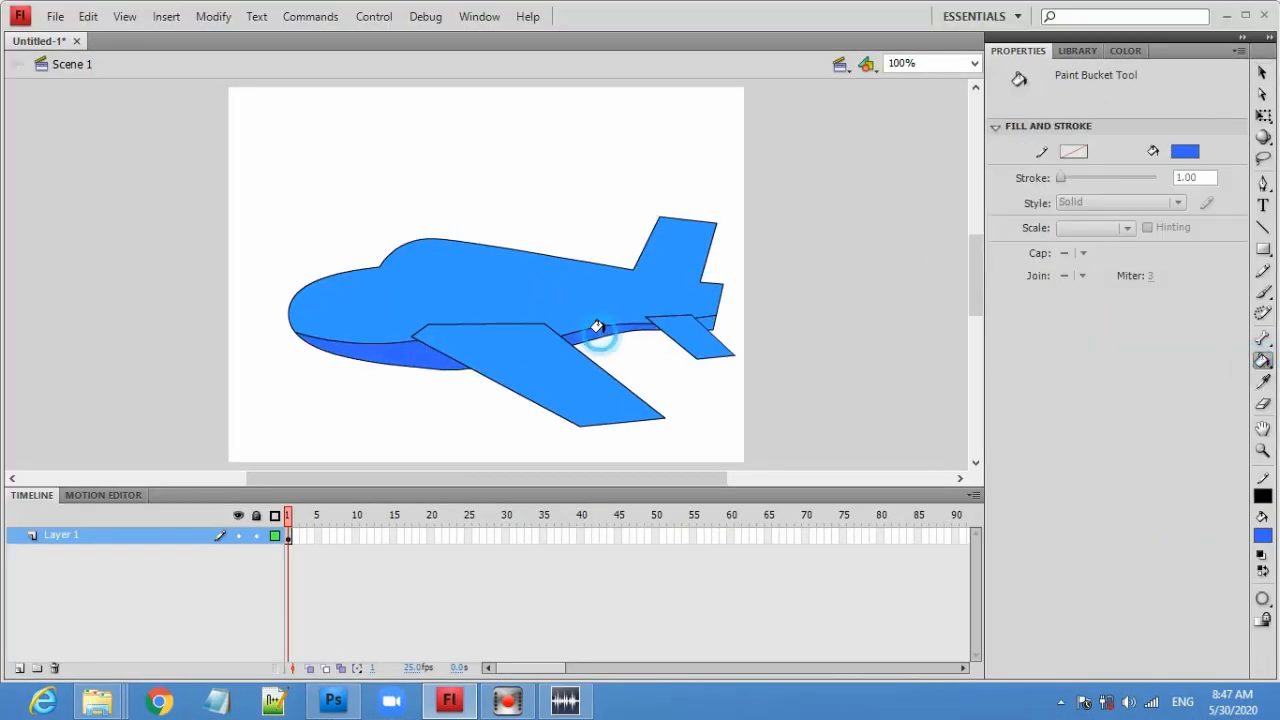
pyautogui.click(703, 313)
# - Draw diagonal lines across the wing and the tail stabilizer, parallel to their rear edges
pyautogui.click(1262, 227)
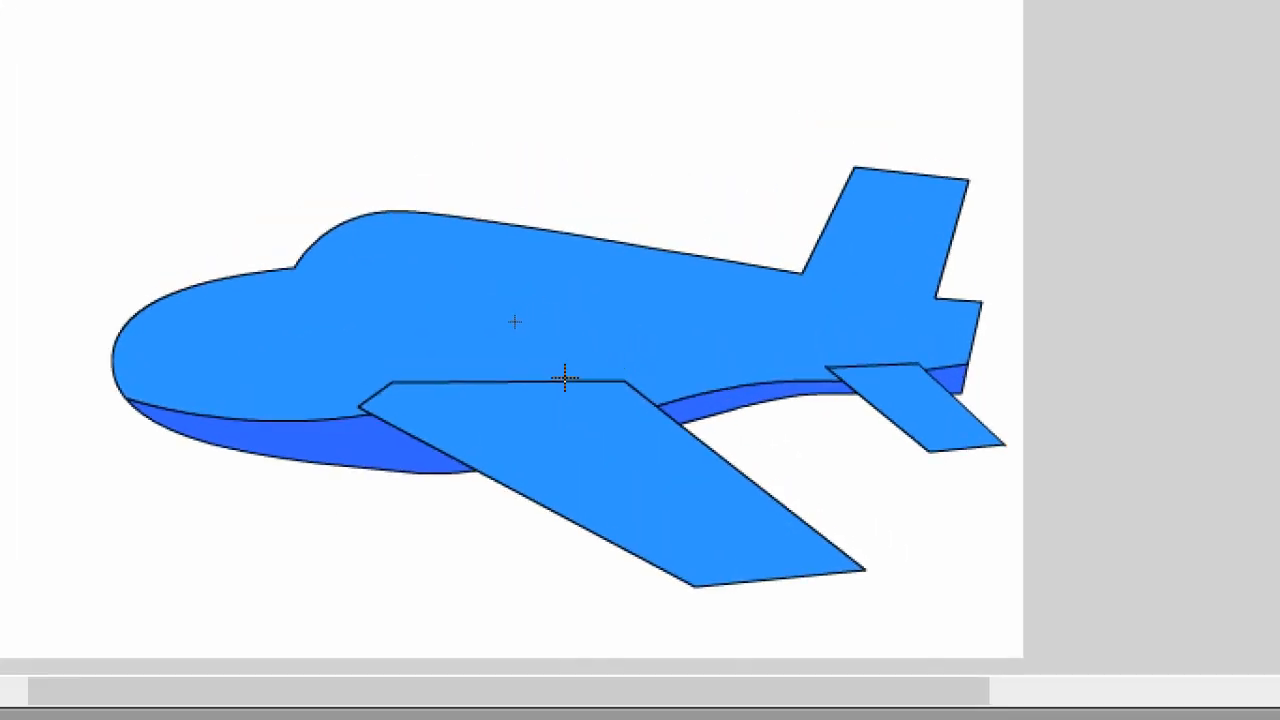
pyautogui.moveTo(557, 377); pyautogui.dragTo(850, 580)
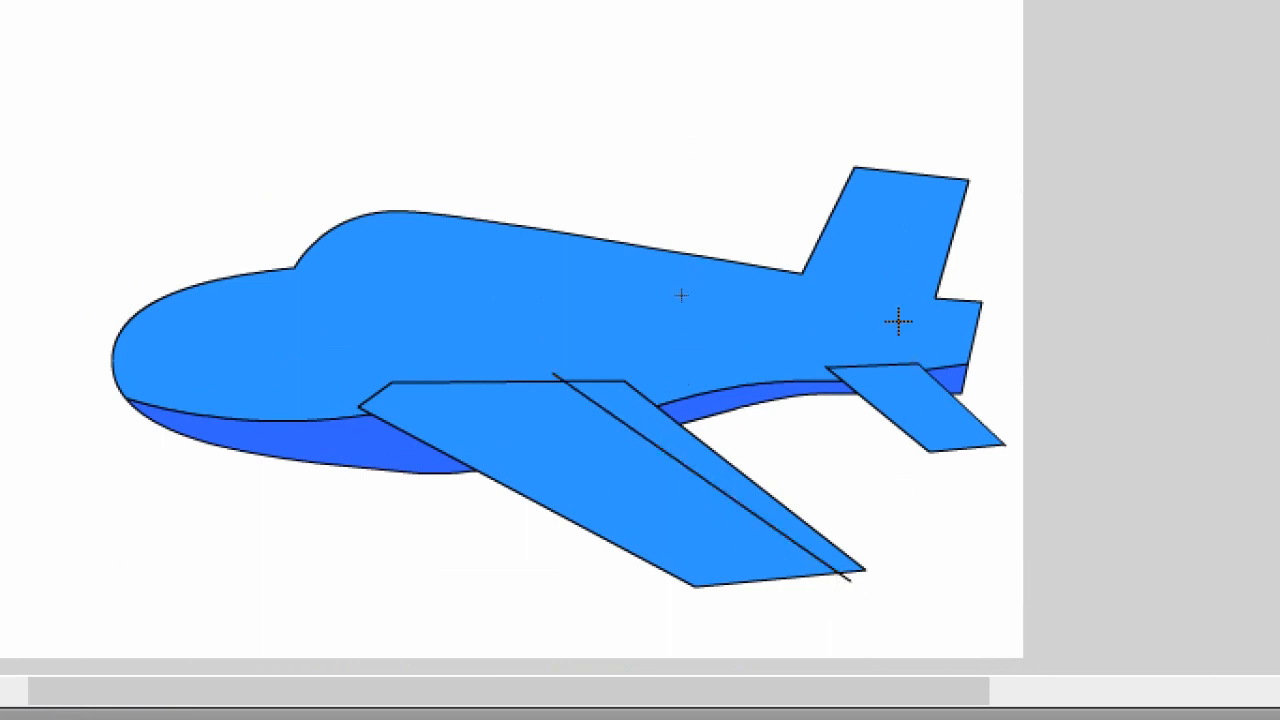
pyautogui.moveTo(893, 351); pyautogui.dragTo(1002, 457)
pyautogui.hotkey('ctrl', 'z')
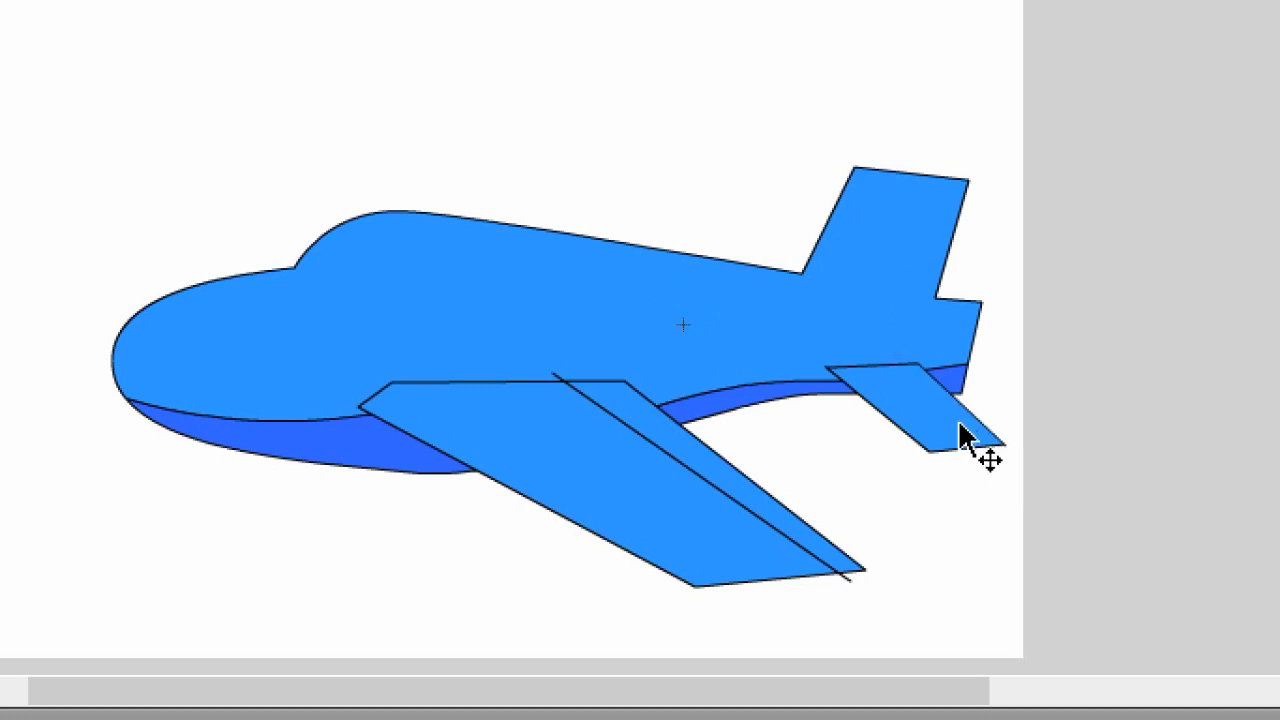
pyautogui.moveTo(883, 354); pyautogui.dragTo(1008, 462)
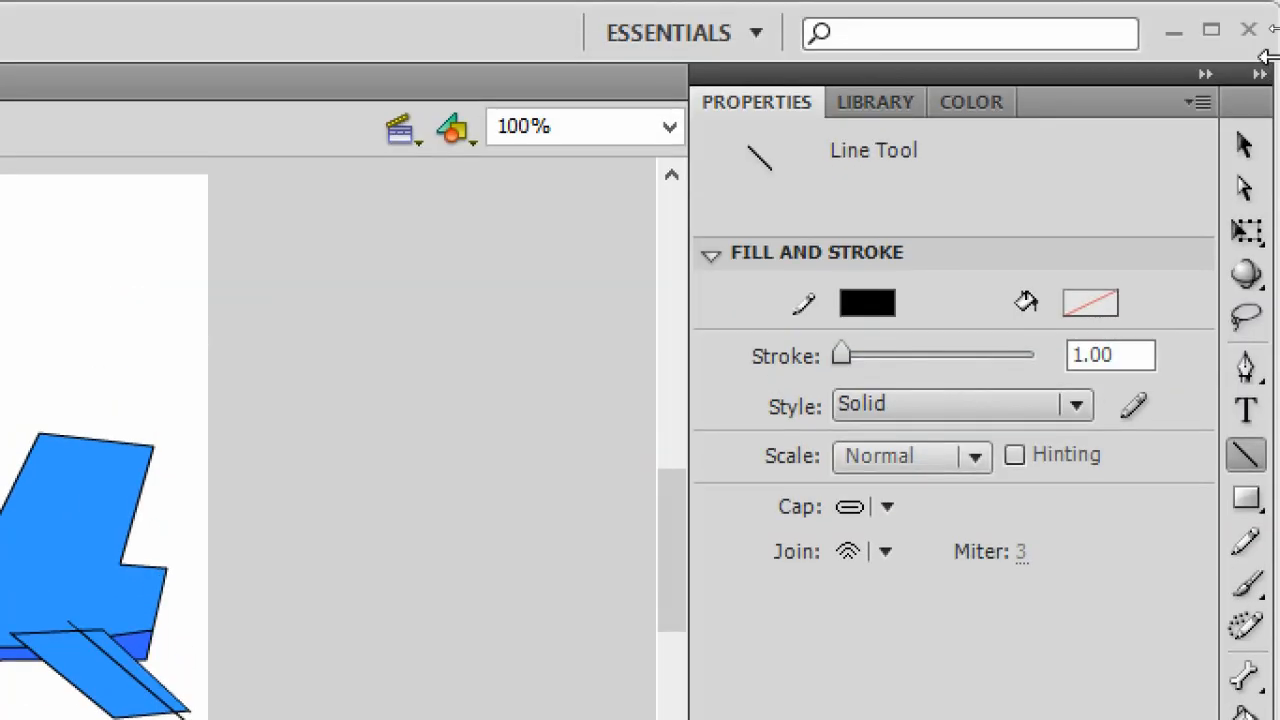
# - Delete the ends of the new lines that stick out beyond the wing and tail stabilizer
pyautogui.click(1244, 146)
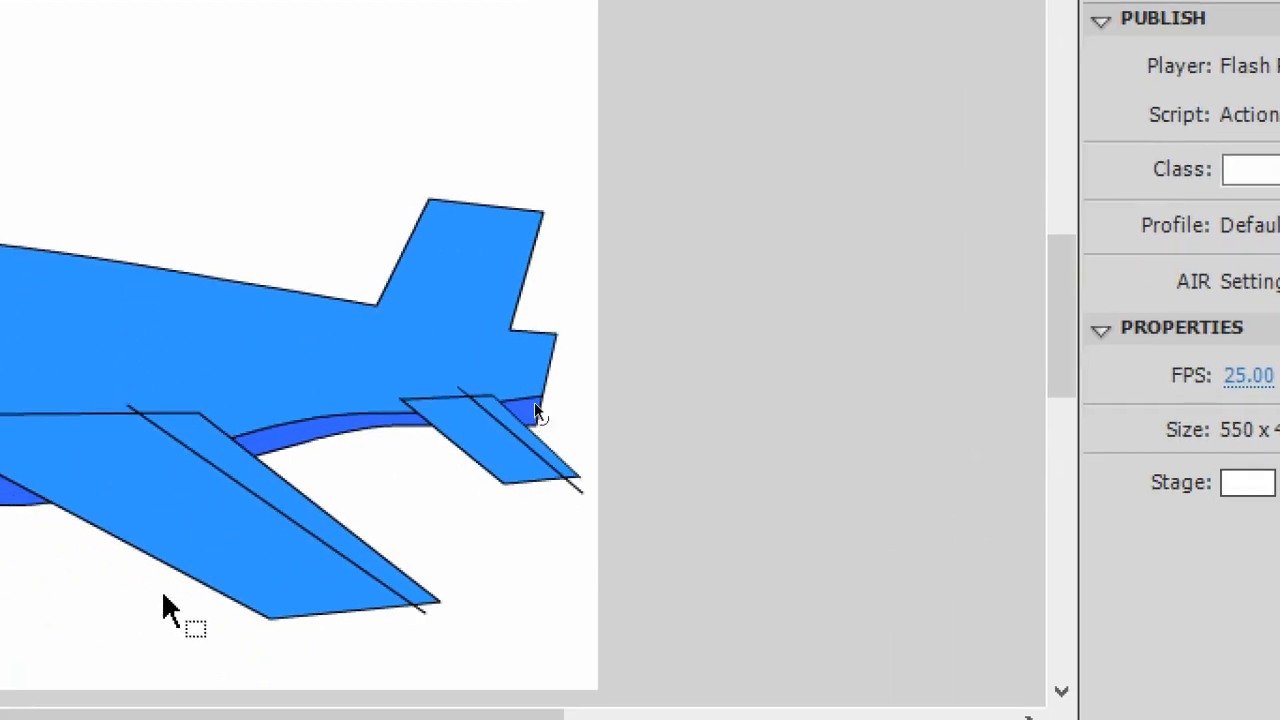
pyautogui.click(174, 404)
pyautogui.press('Delete')
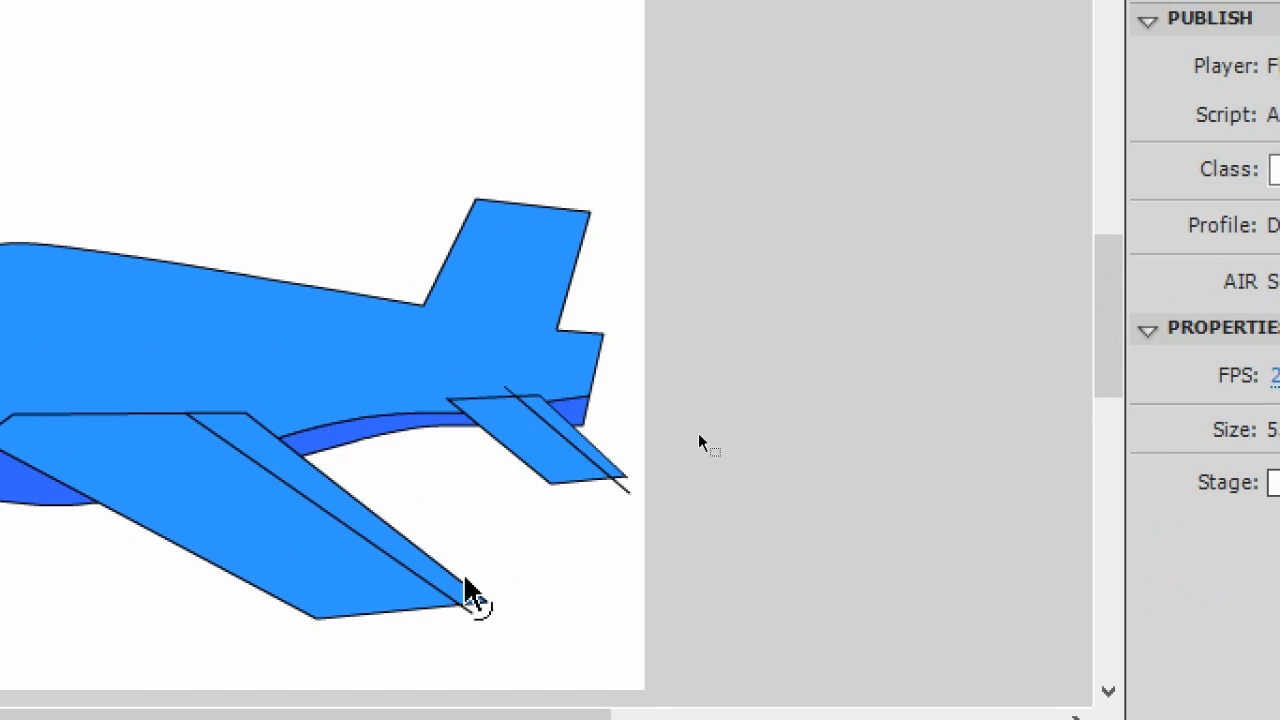
pyautogui.click(466, 610)
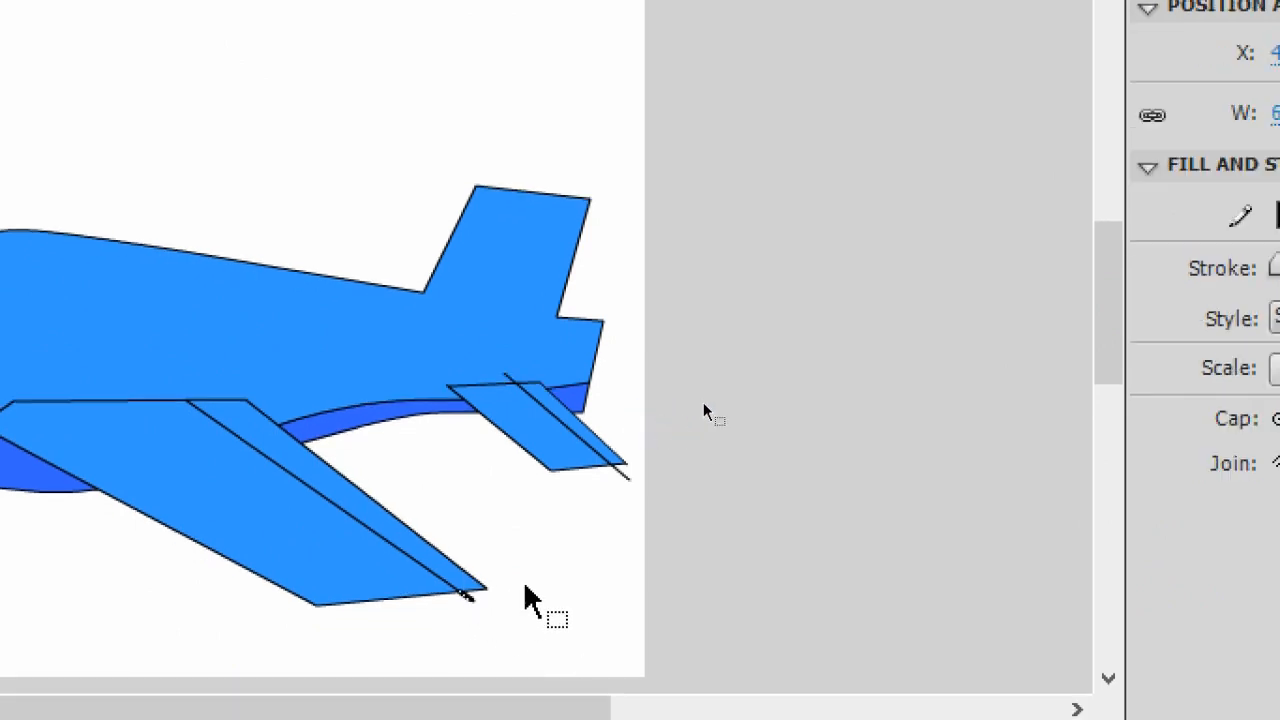
pyautogui.click(733, 369)
pyautogui.click(624, 476)
pyautogui.press('Delete')
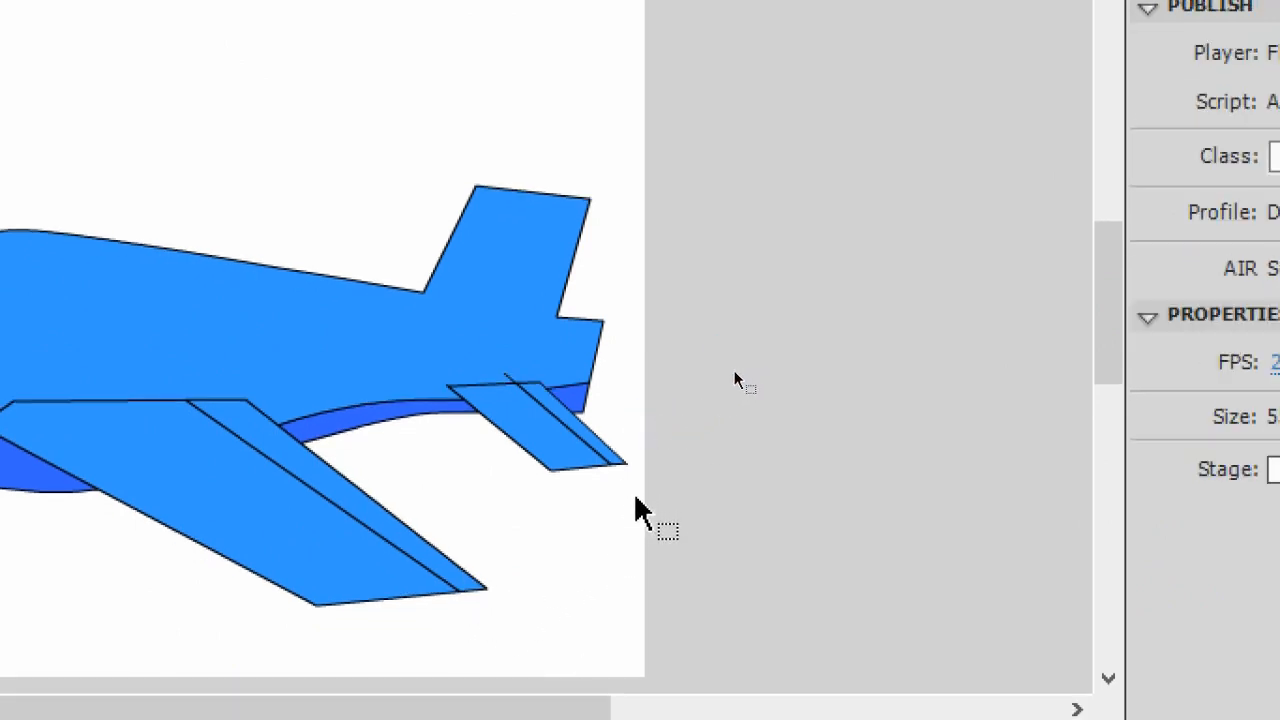
pyautogui.click(509, 382)
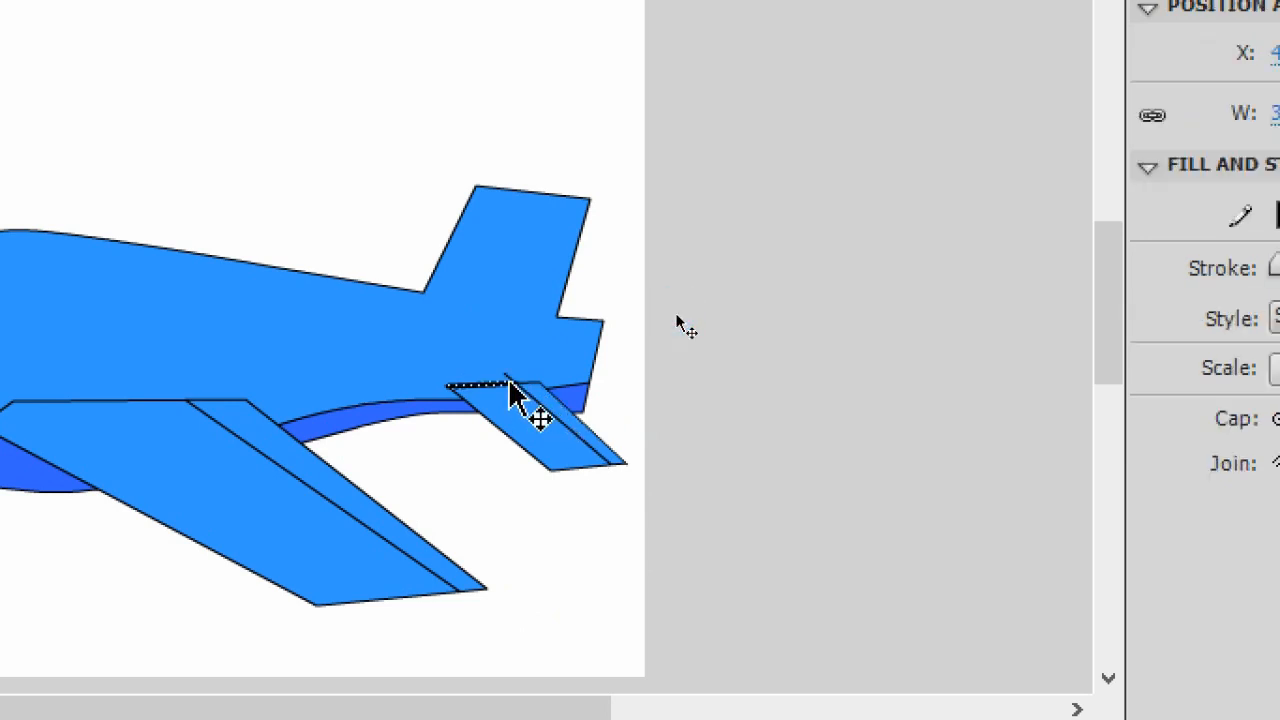
pyautogui.press('Delete')
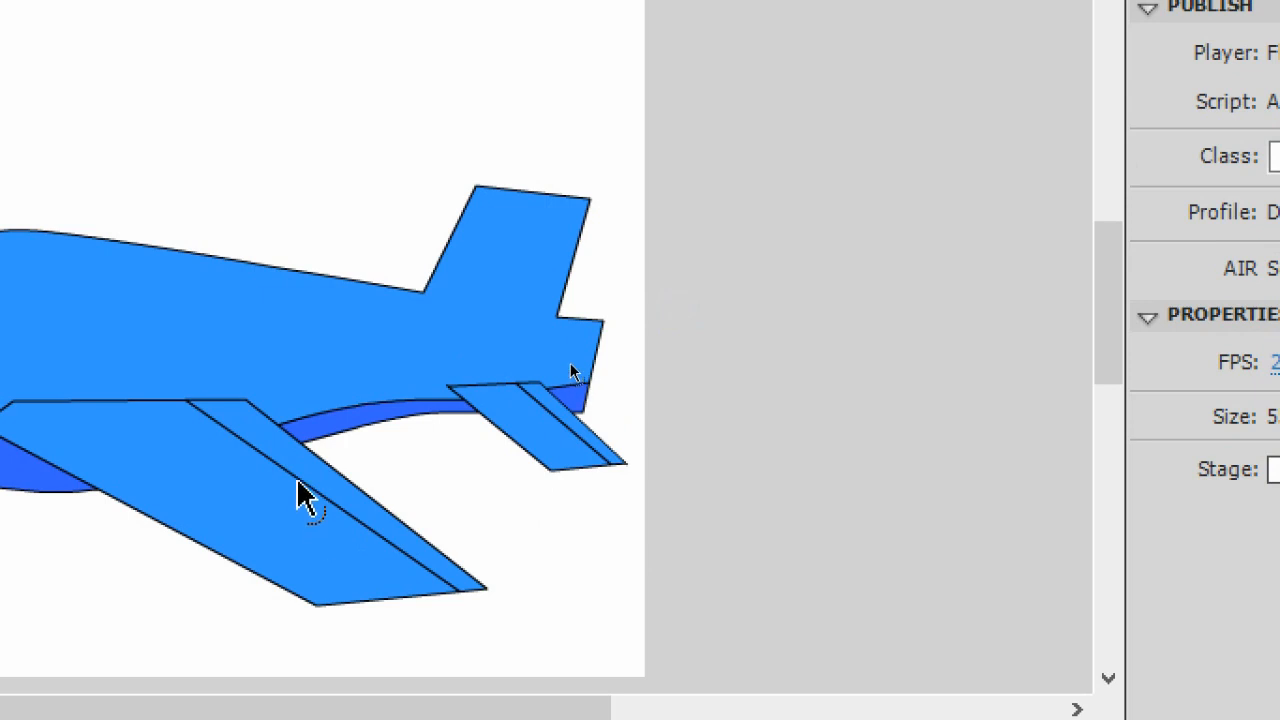
# - Adjust the position of the line across the tail stabilizer
pyautogui.click(268, 462)
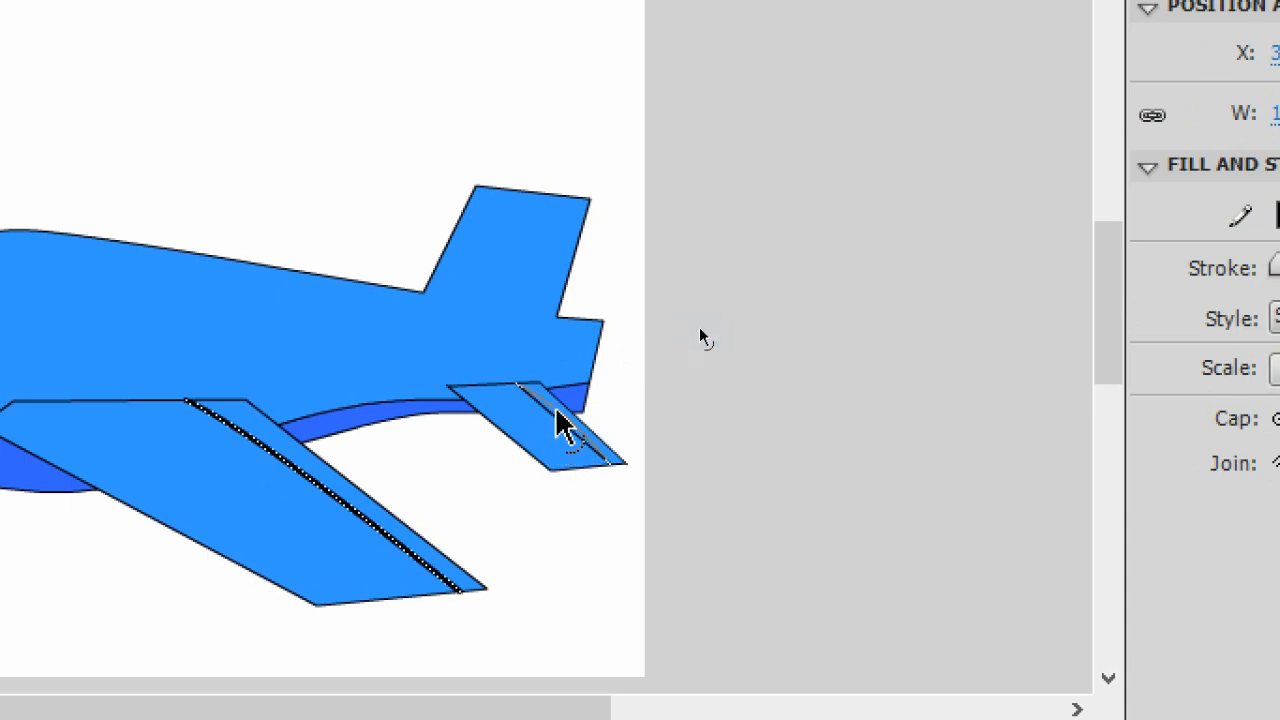
pyautogui.moveTo(555, 420); pyautogui.dragTo(629, 463)
pyautogui.hotkey('ctrl', 'z')
pyautogui.click(568, 434)
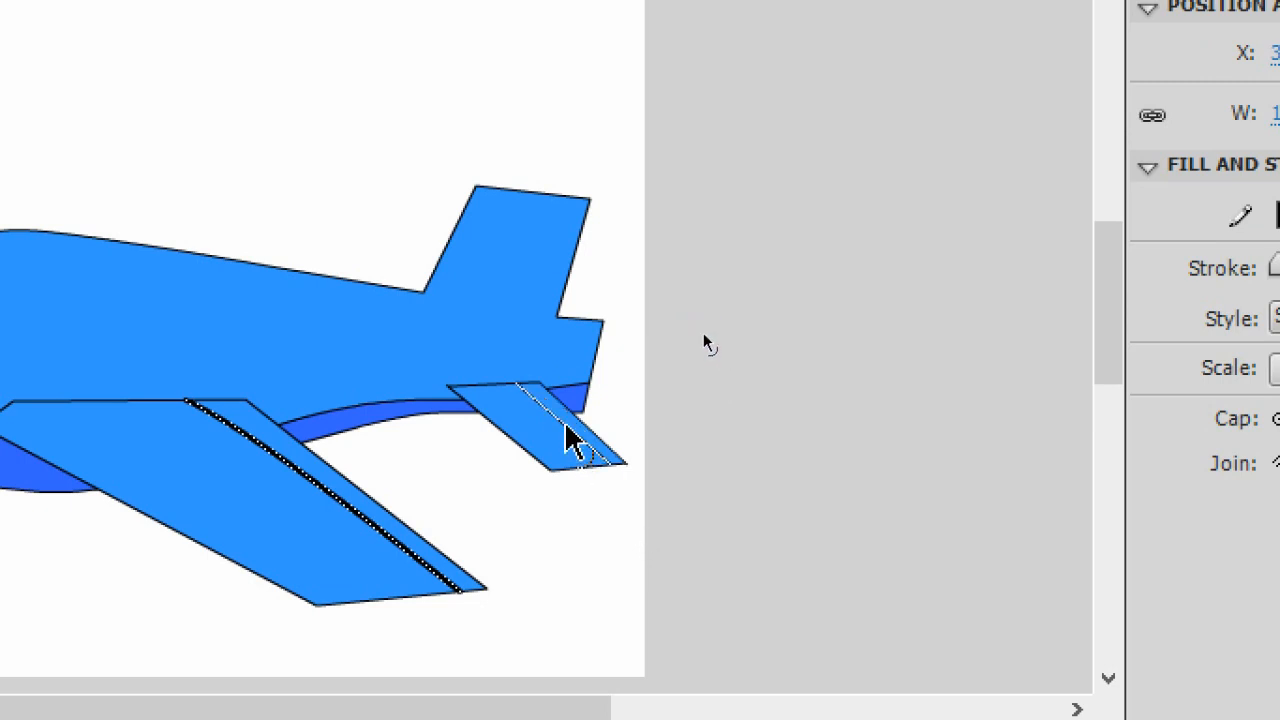
pyautogui.moveTo(563, 420); pyautogui.dragTo(562, 416)
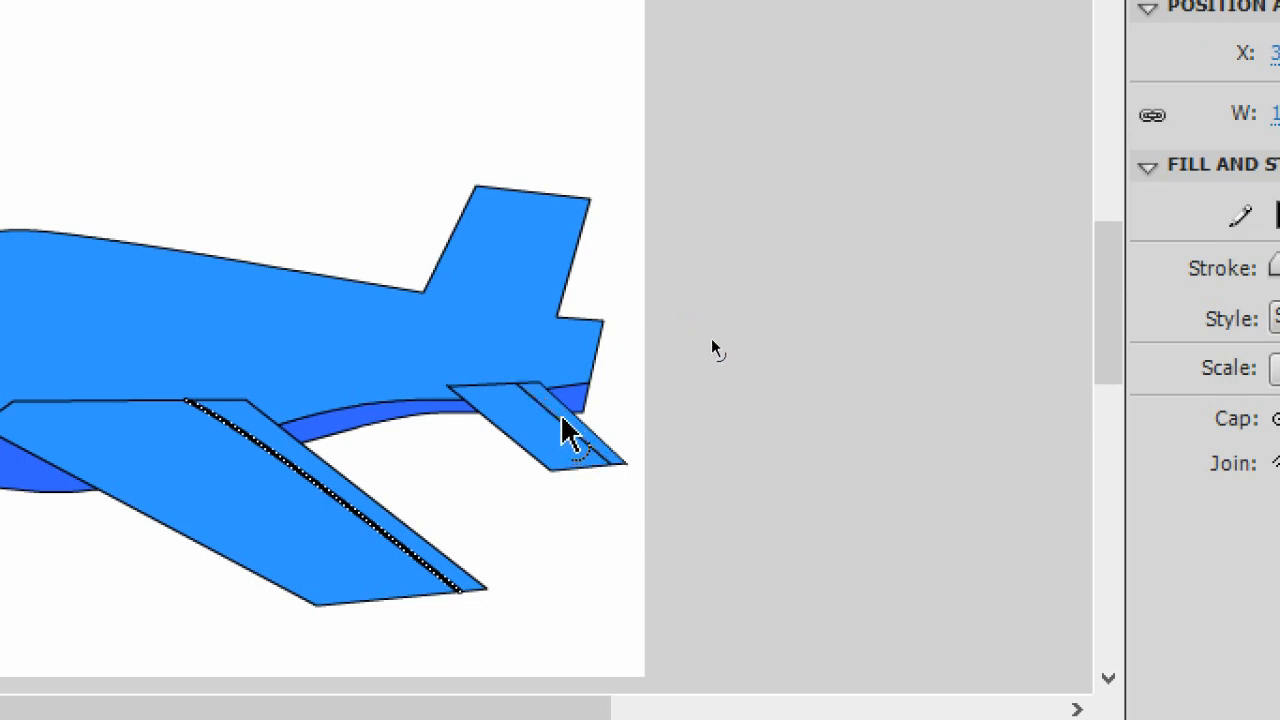
pyautogui.click(577, 432)
pyautogui.moveTo(577, 435); pyautogui.dragTo(563, 418)
pyautogui.click(871, 571)
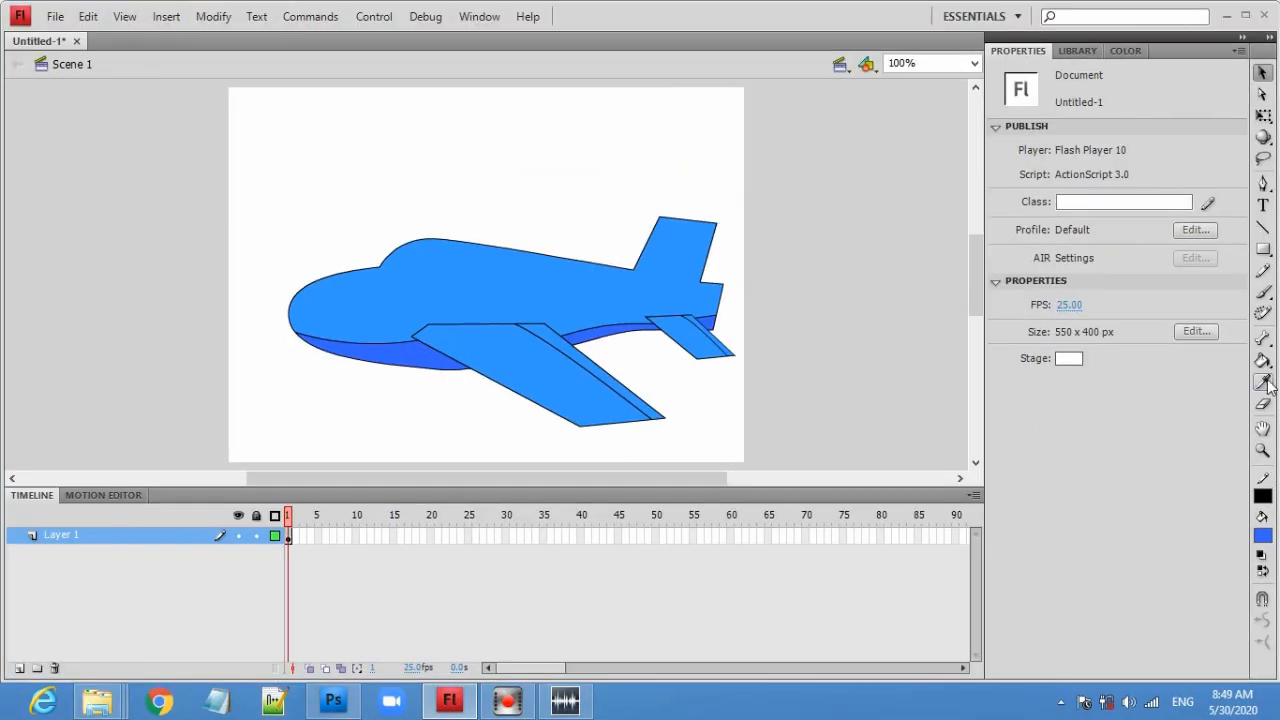
# - Fill the rear strips of the wing and tail stabilizer with the darker blue
pyautogui.click(1262, 361)
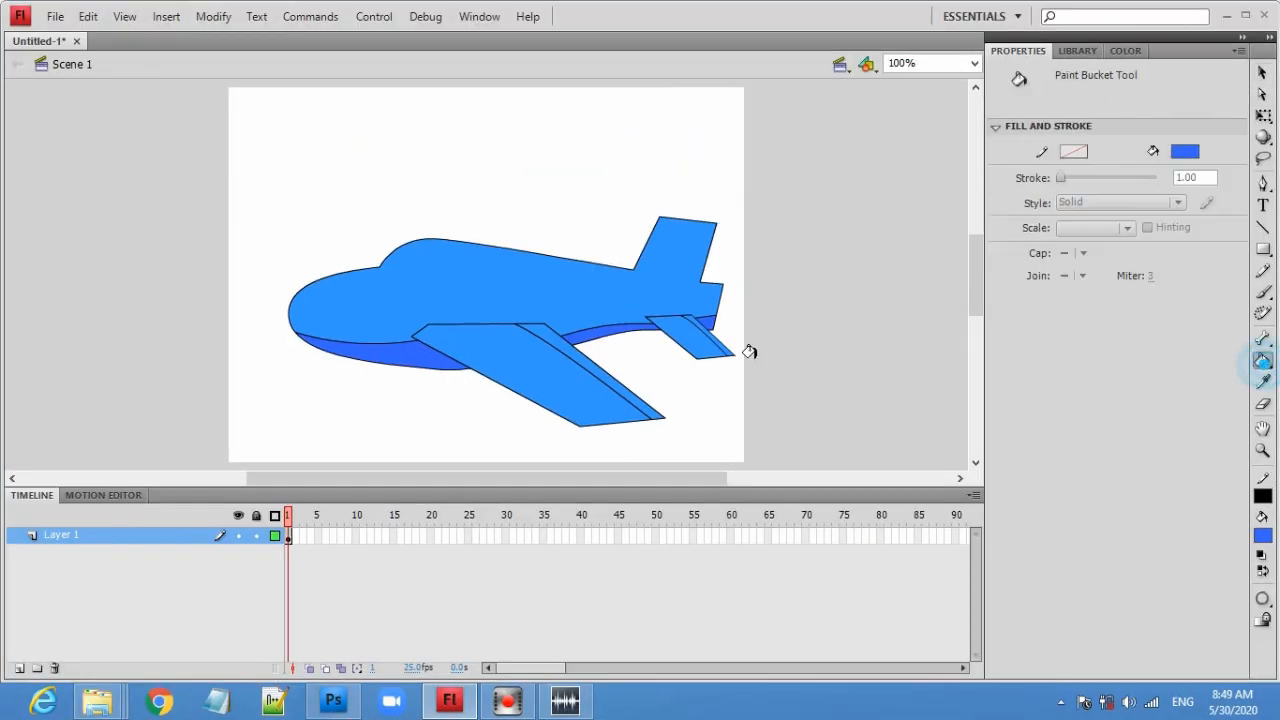
pyautogui.click(557, 336)
pyautogui.click(688, 313)
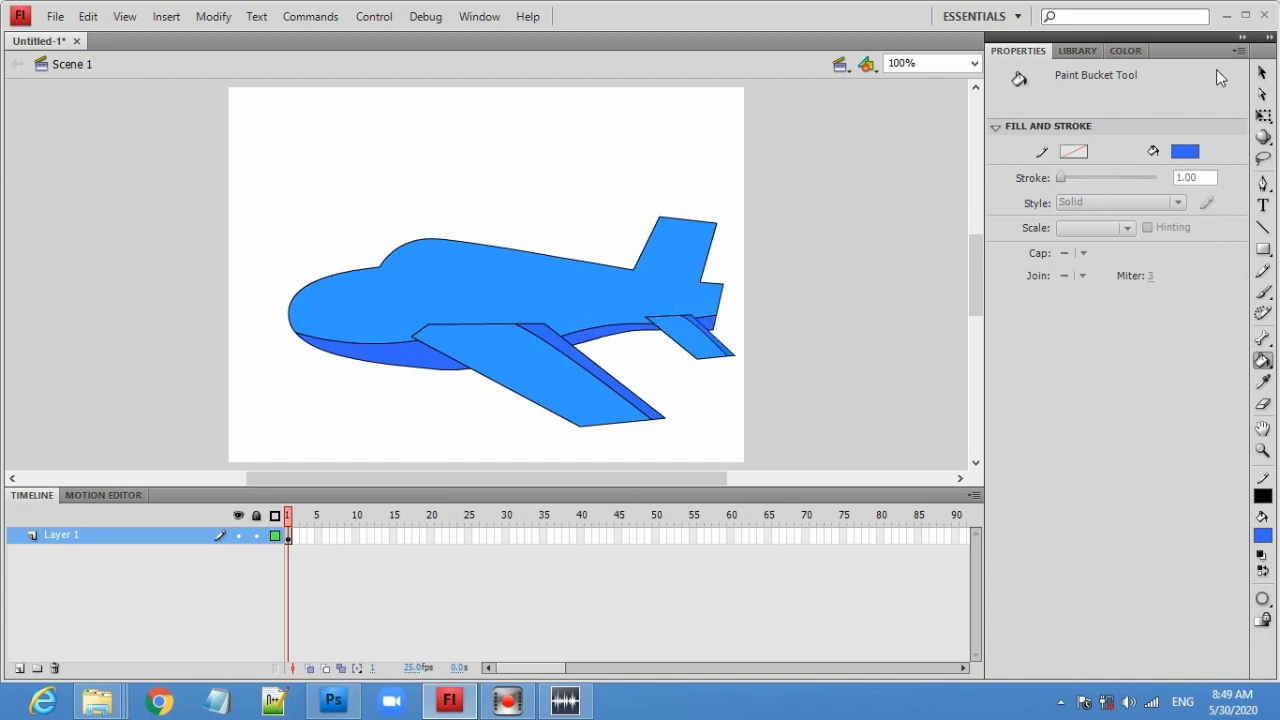
# - Delete the belly line segments along the lower body
pyautogui.click(1261, 72)
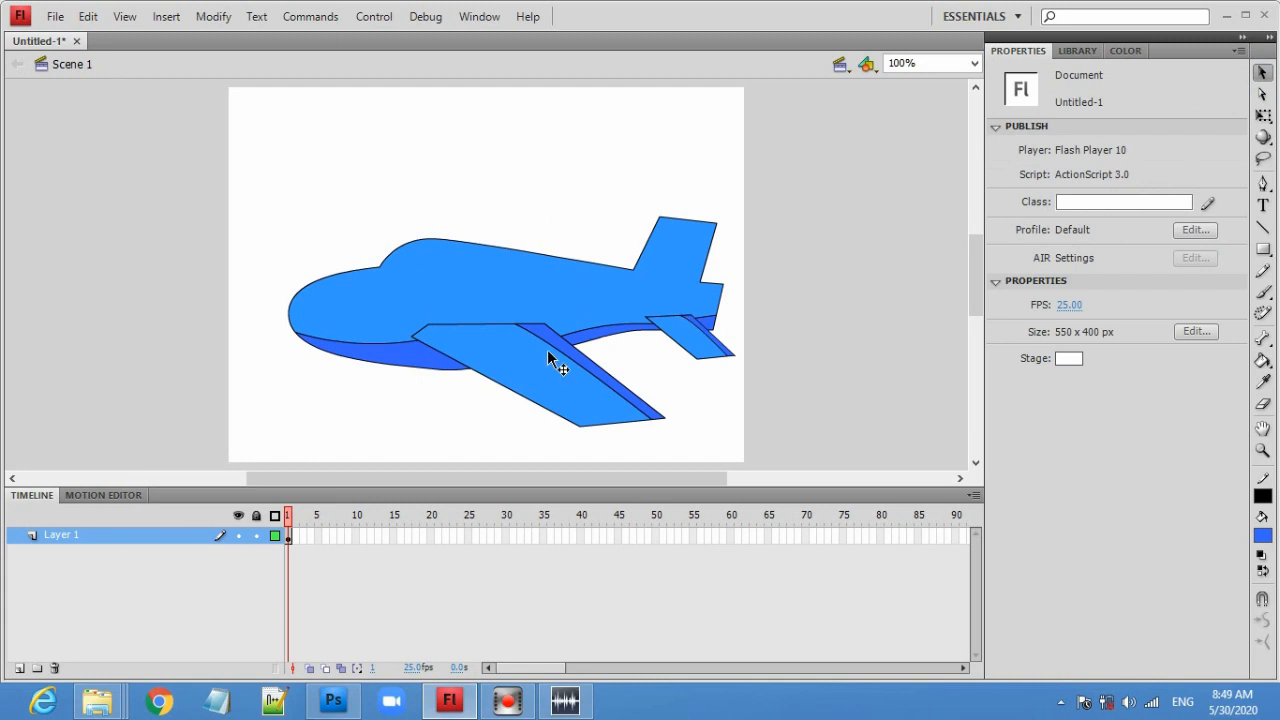
pyautogui.click(391, 344)
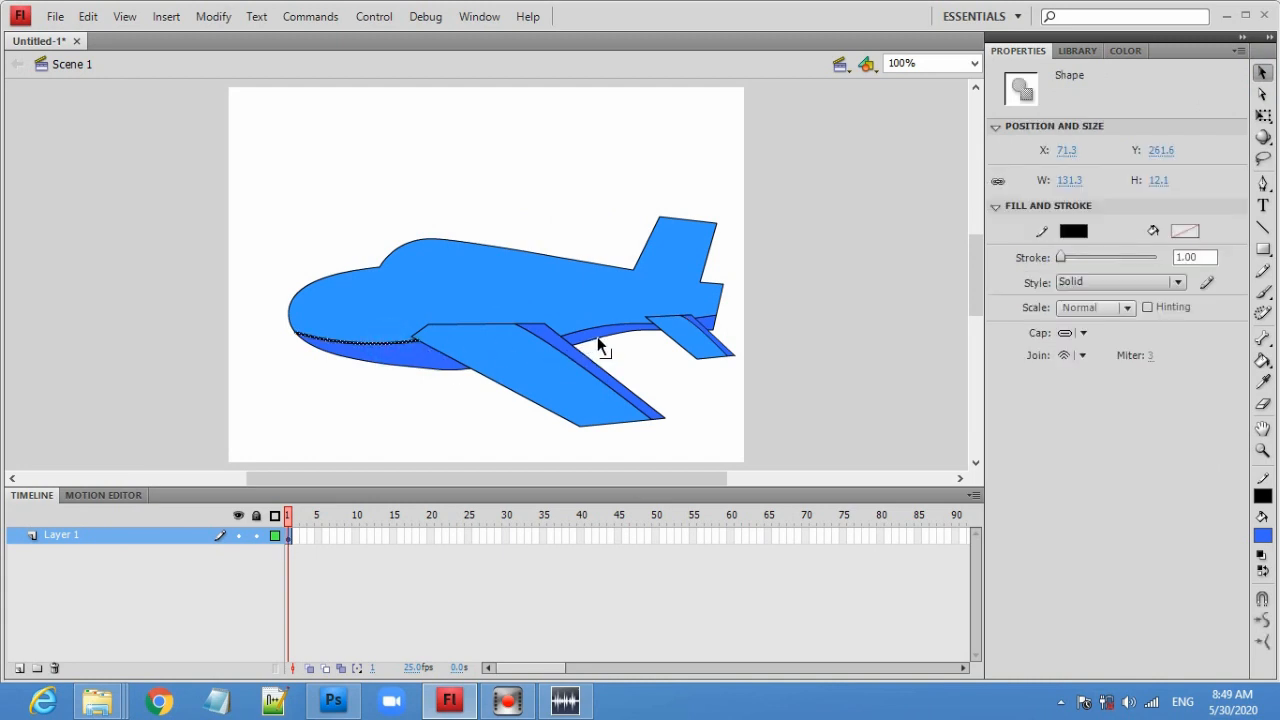
pyautogui.press('Delete')
pyautogui.click(623, 323)
pyautogui.press('Delete')
pyautogui.click(706, 318)
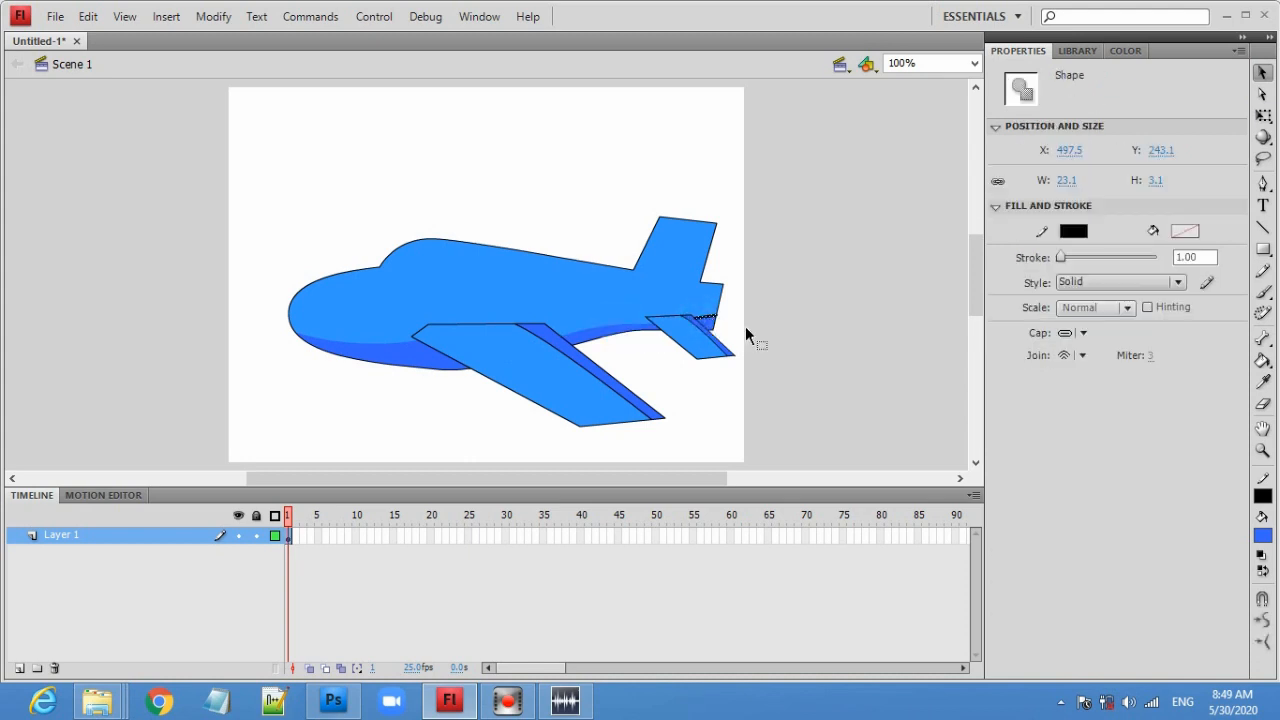
pyautogui.press('Delete')
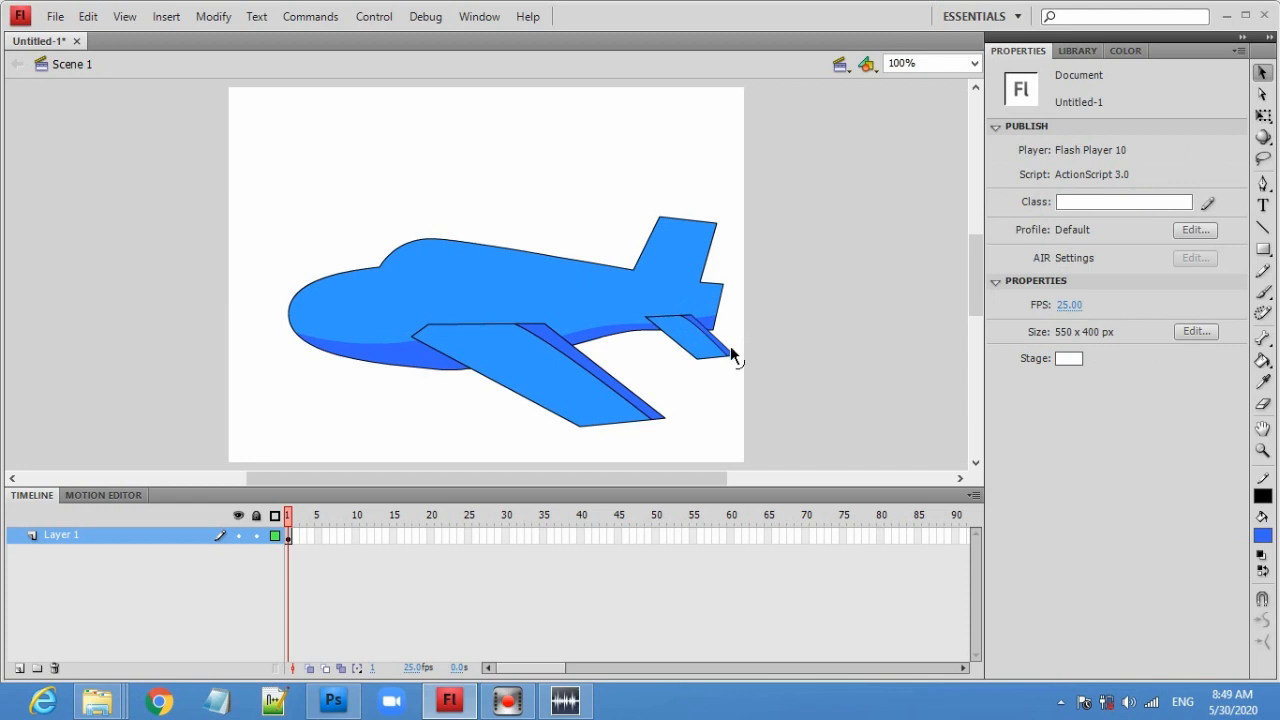
# - Delete the dividing lines on the wing and the tail stabilizer
pyautogui.click(643, 411)
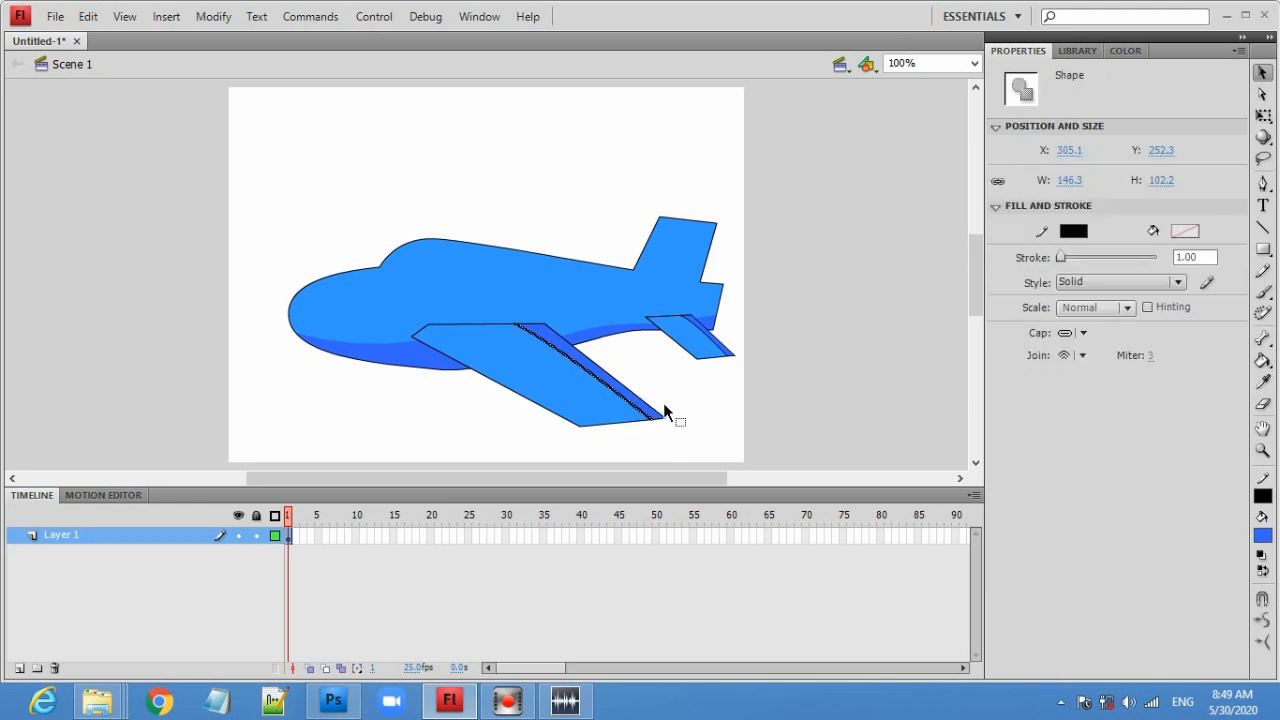
pyautogui.press('Delete')
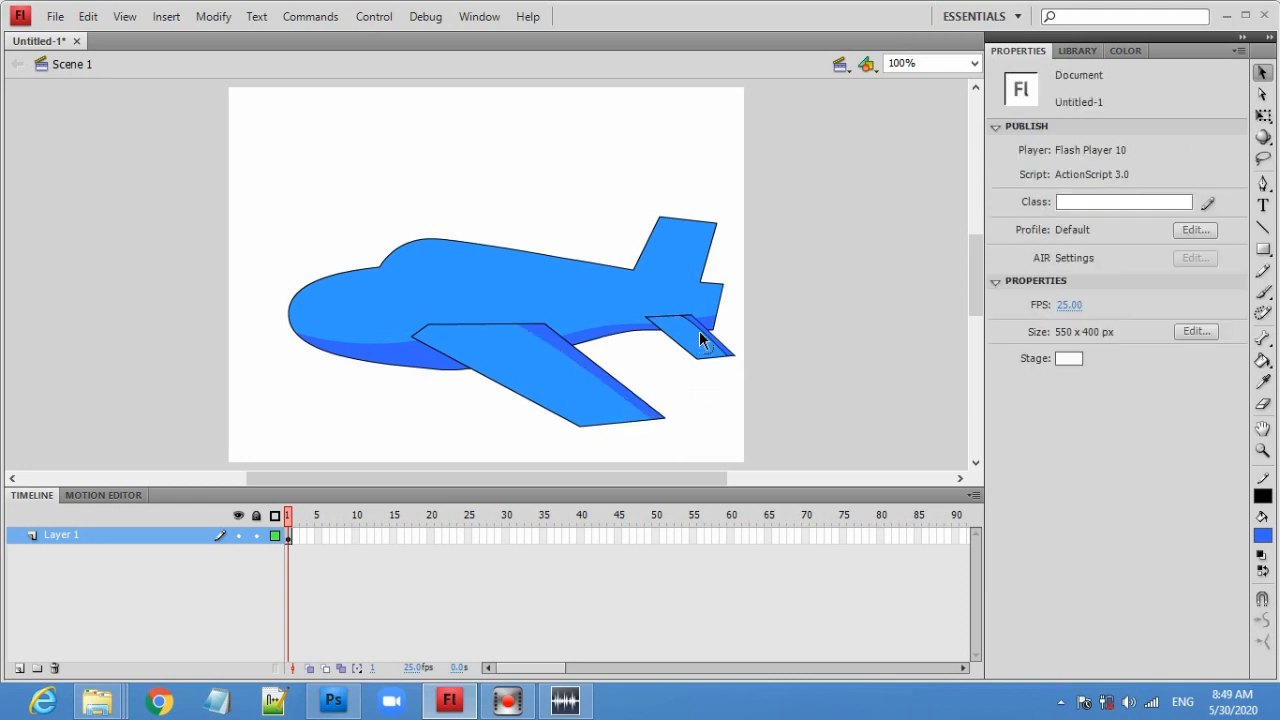
pyautogui.click(699, 330)
pyautogui.press('Delete')
# - Draw a four-sided cockpit window outline on the plane's nose with the Line tool
pyautogui.click(1261, 229)
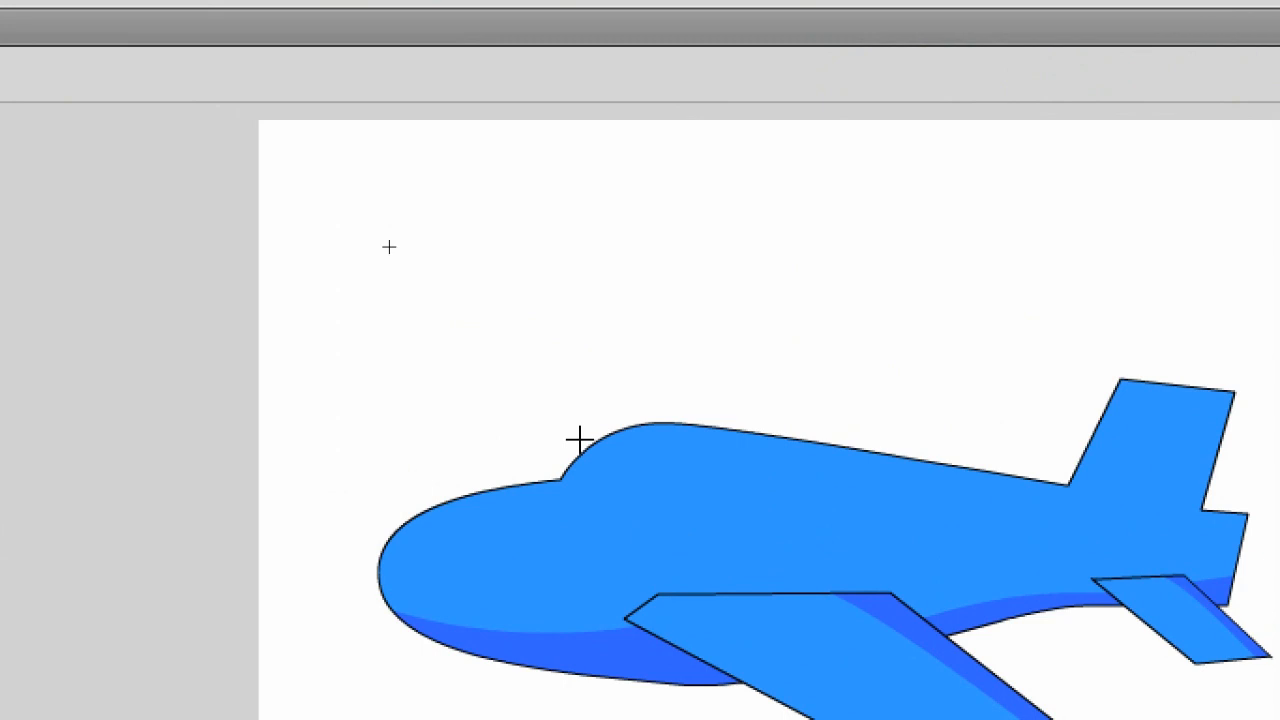
pyautogui.moveTo(580, 440); pyautogui.dragTo(688, 457)
pyautogui.moveTo(688, 457); pyautogui.dragTo(679, 479)
pyautogui.click(676, 487)
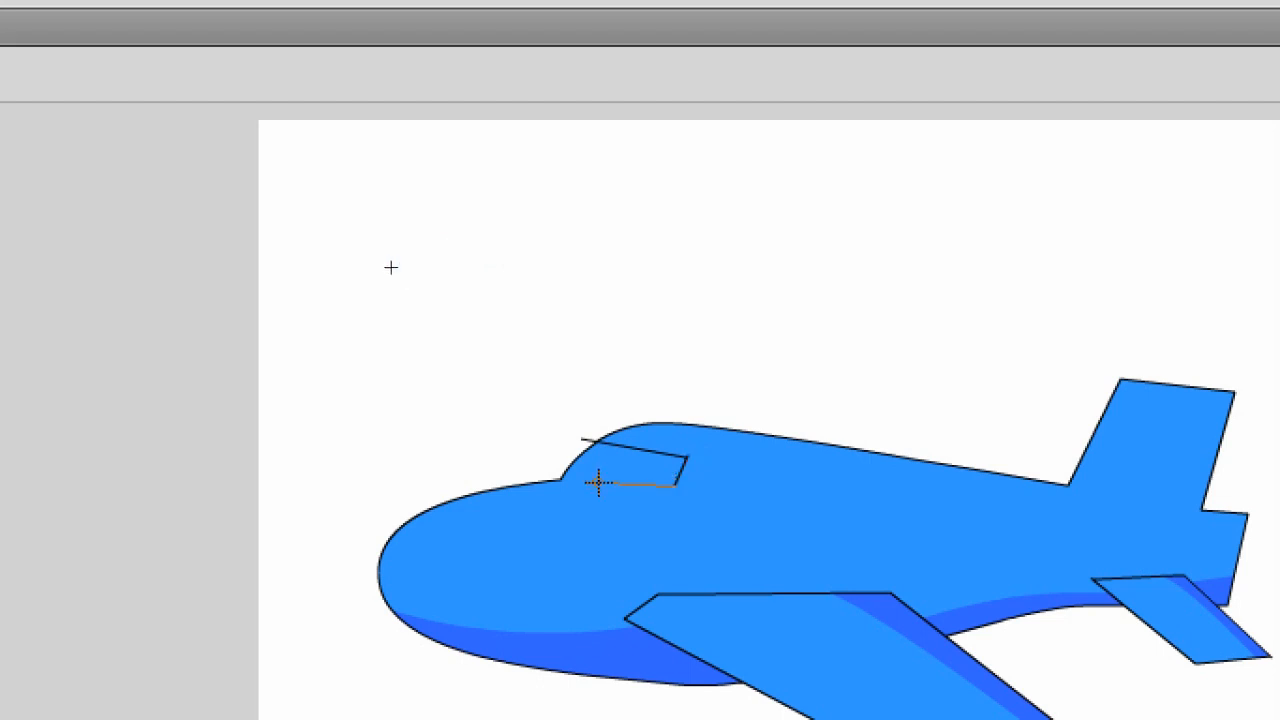
pyautogui.click(543, 474)
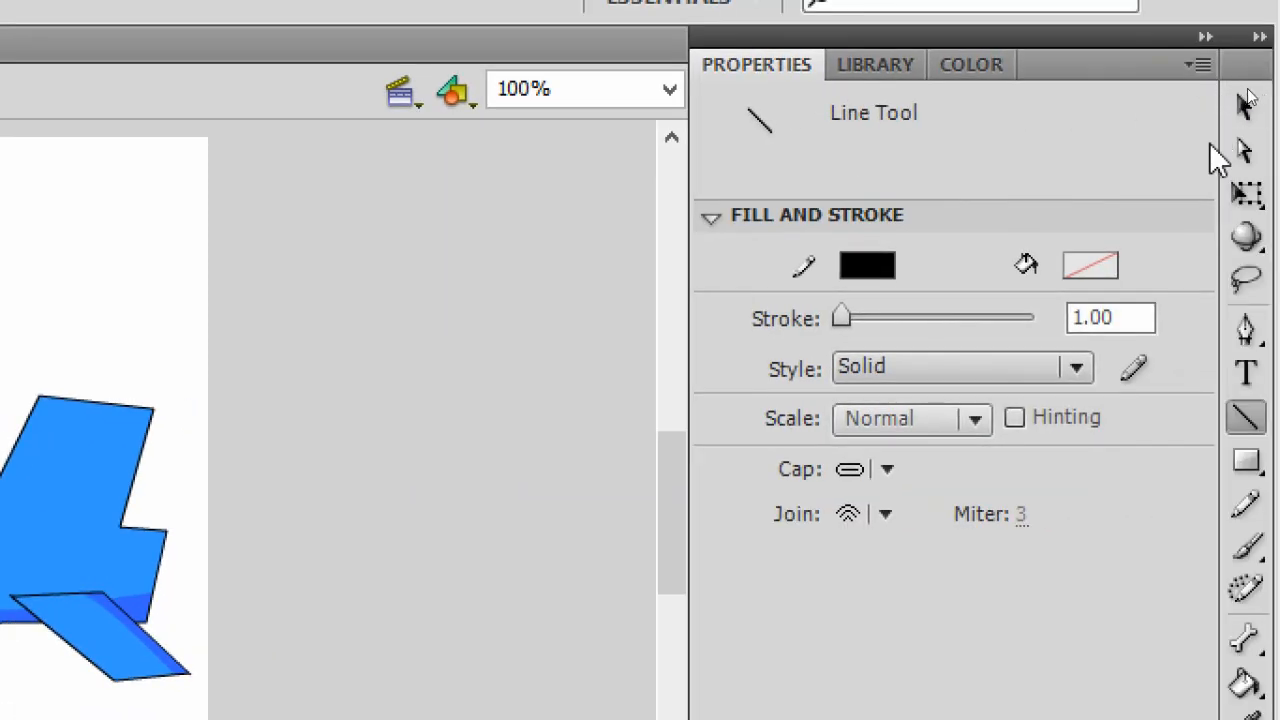
pyautogui.click(1245, 107)
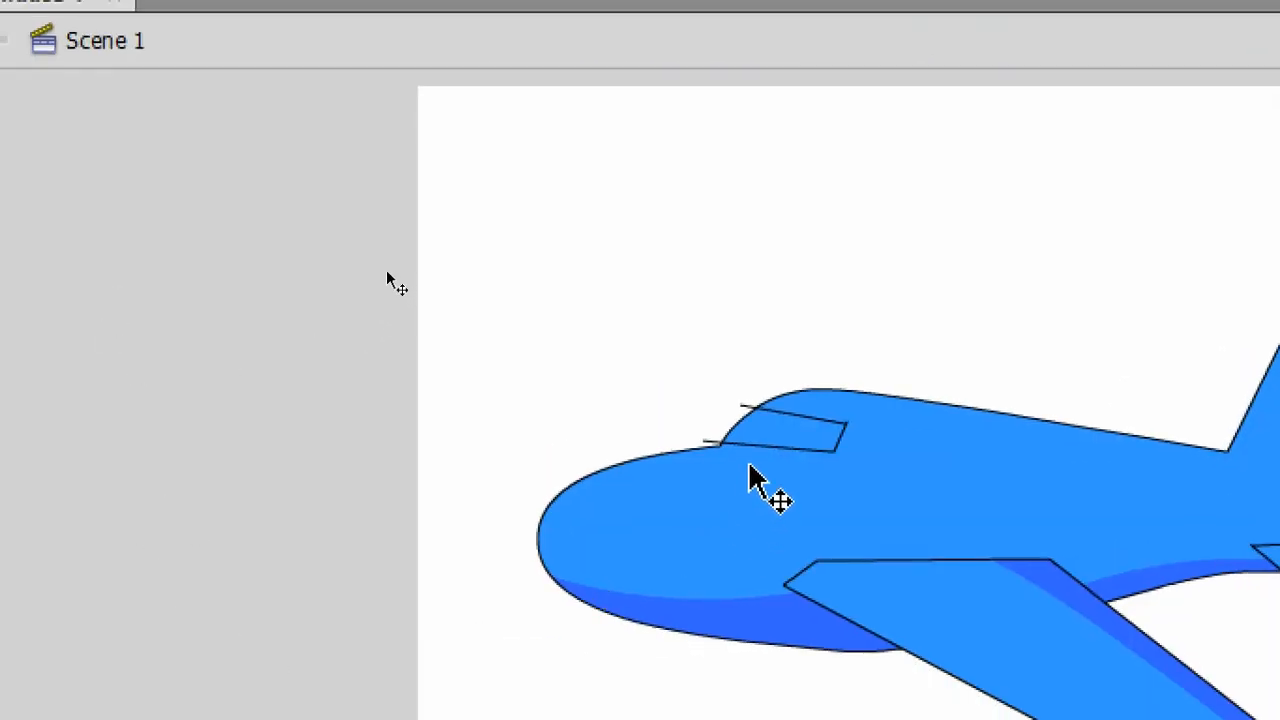
pyautogui.click(375, 265)
pyautogui.press('Delete')
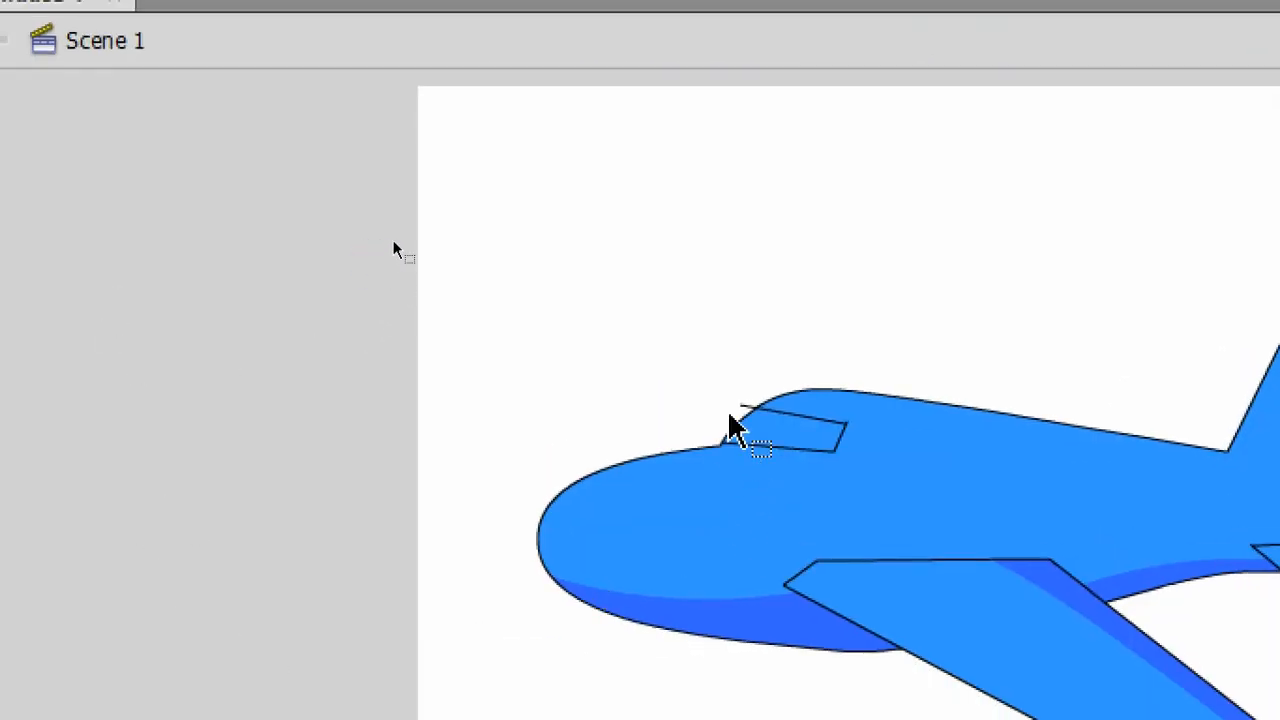
pyautogui.click(391, 249)
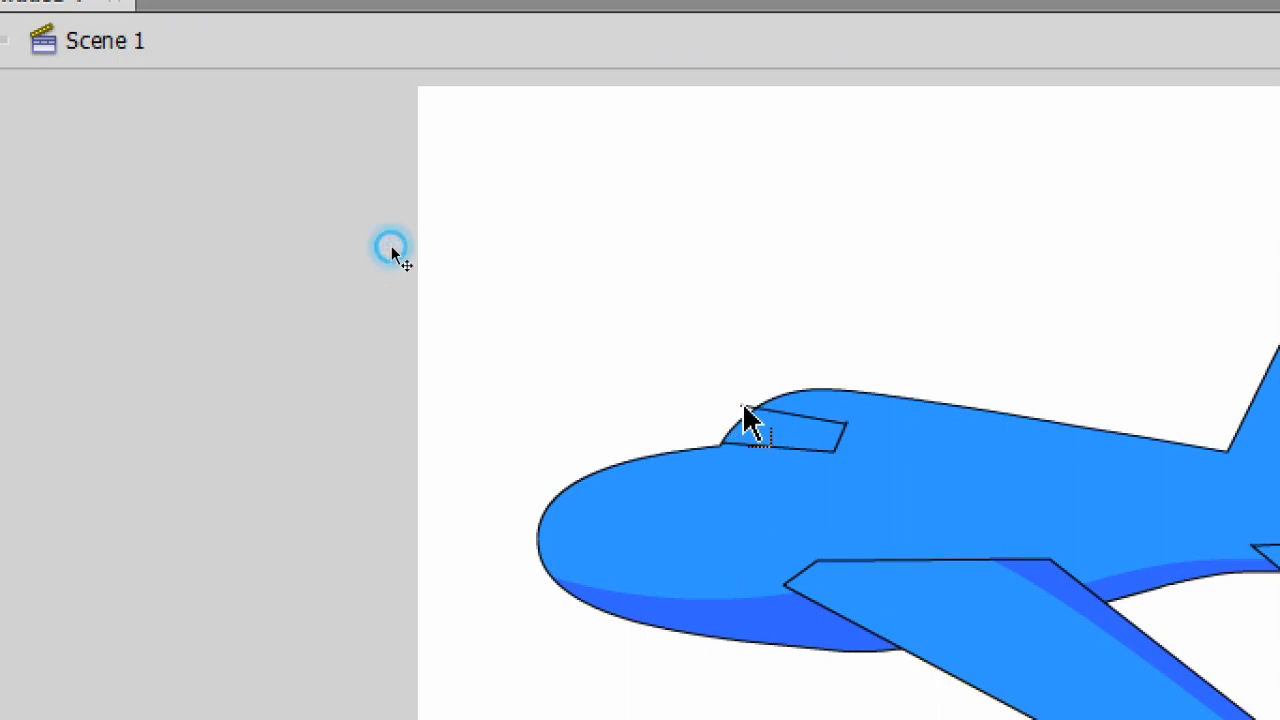
# - Bend the cockpit window's top and bottom edges into curves
pyautogui.click(815, 416)
pyautogui.moveTo(815, 412); pyautogui.dragTo(812, 409)
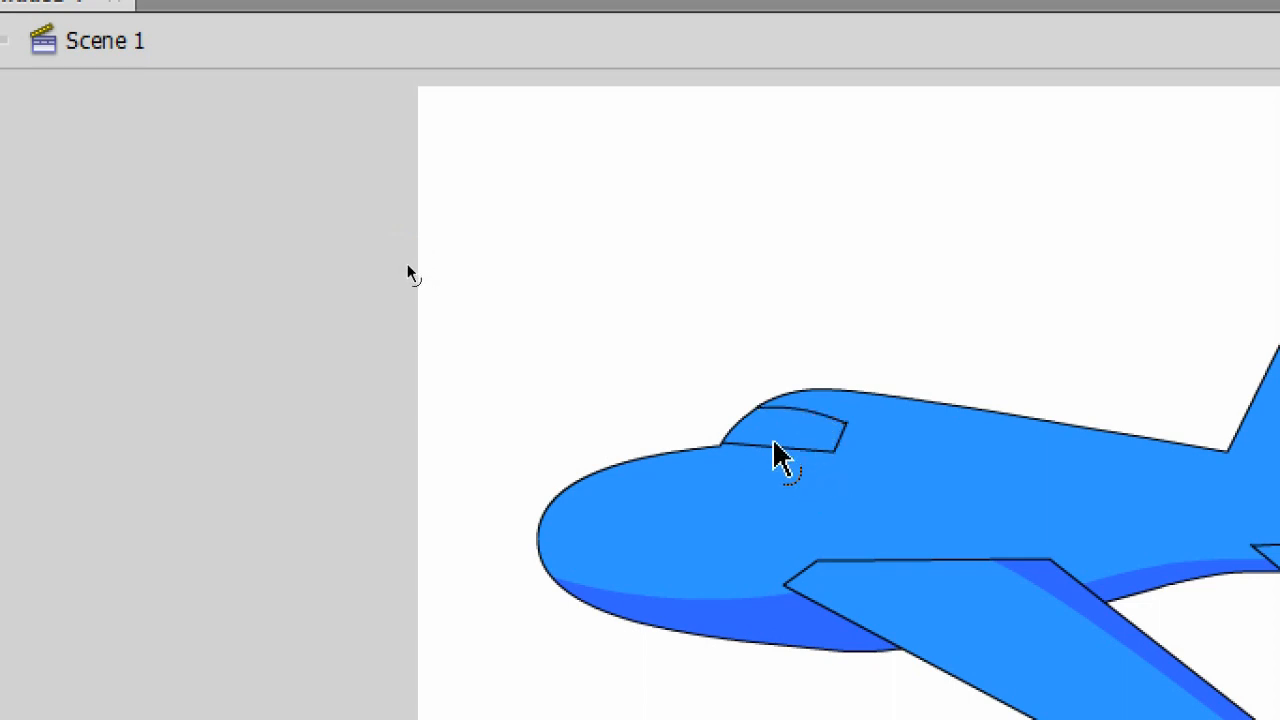
pyautogui.click(777, 451)
pyautogui.moveTo(777, 451); pyautogui.dragTo(779, 456)
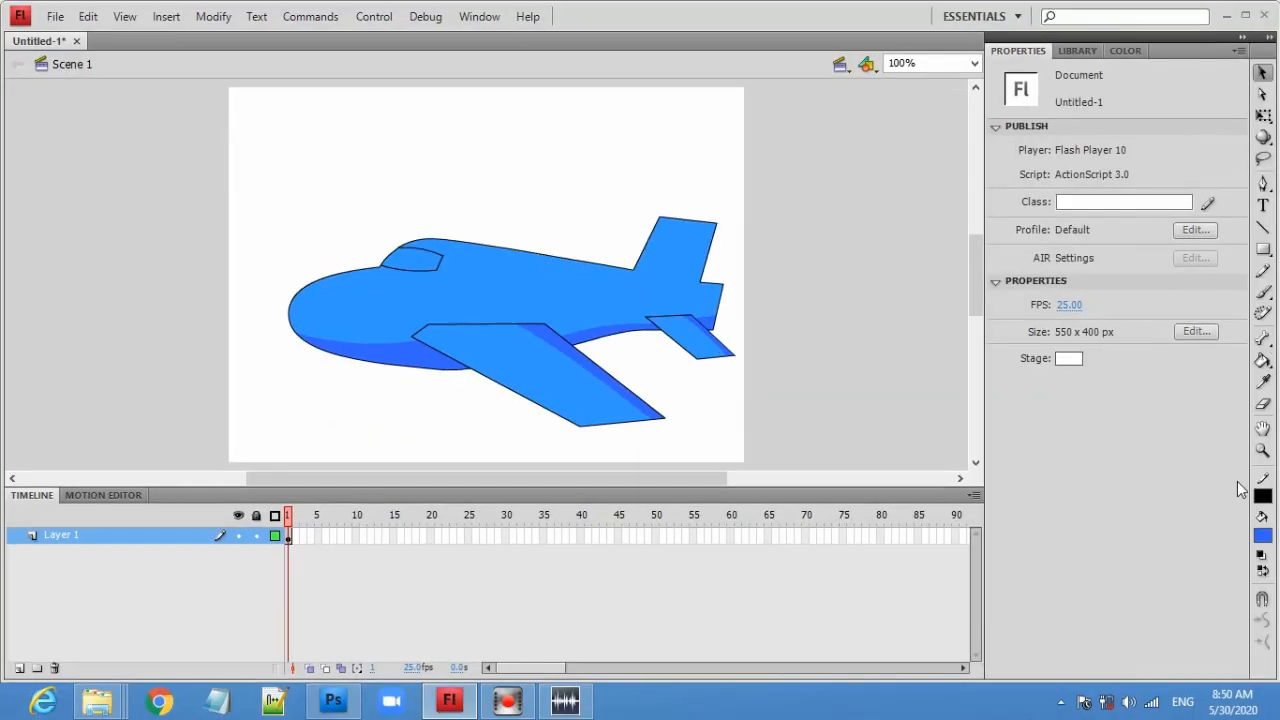
# - Fill the cockpit window with a light cyan-blue
pyautogui.click(1261, 537)
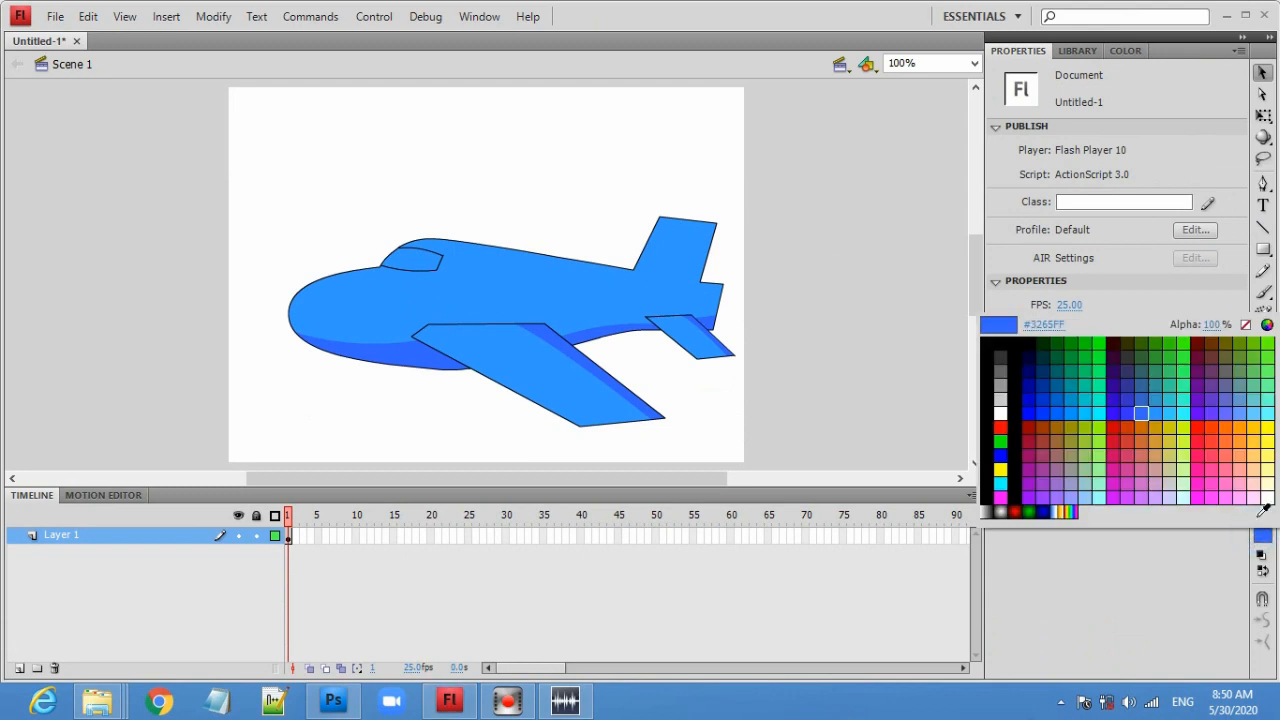
pyautogui.click(1090, 410)
pyautogui.click(1262, 360)
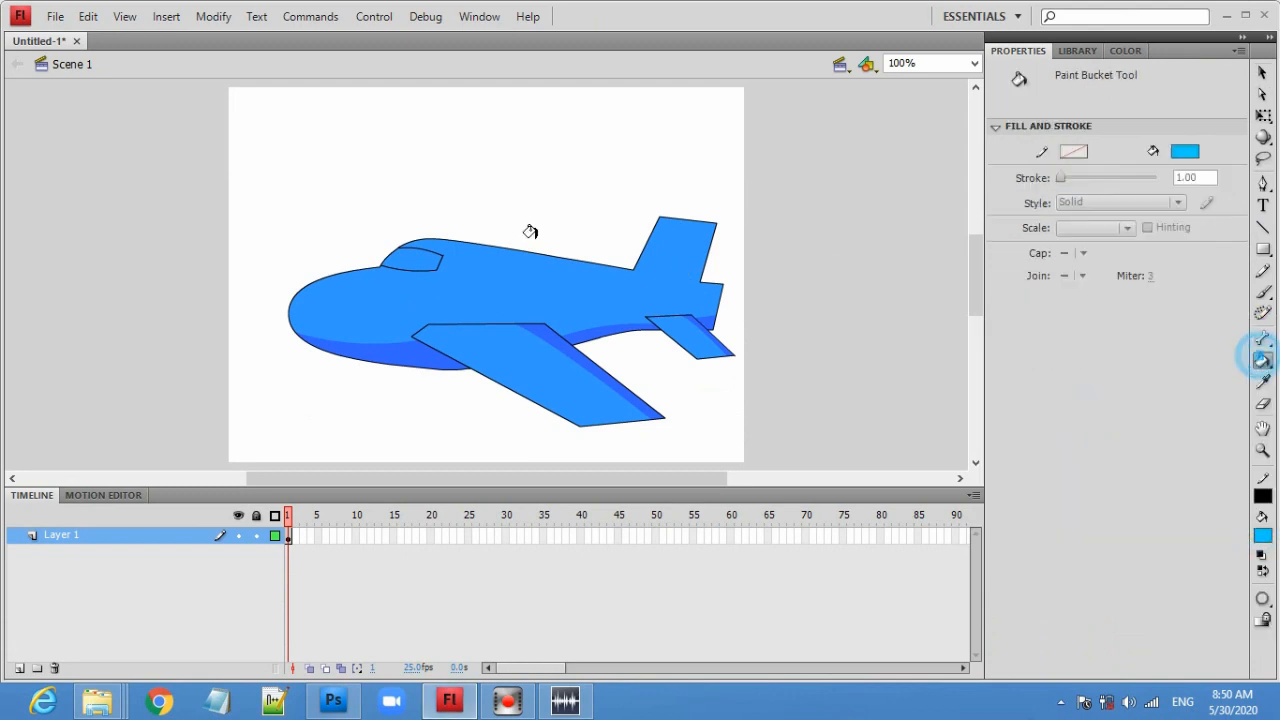
pyautogui.click(401, 266)
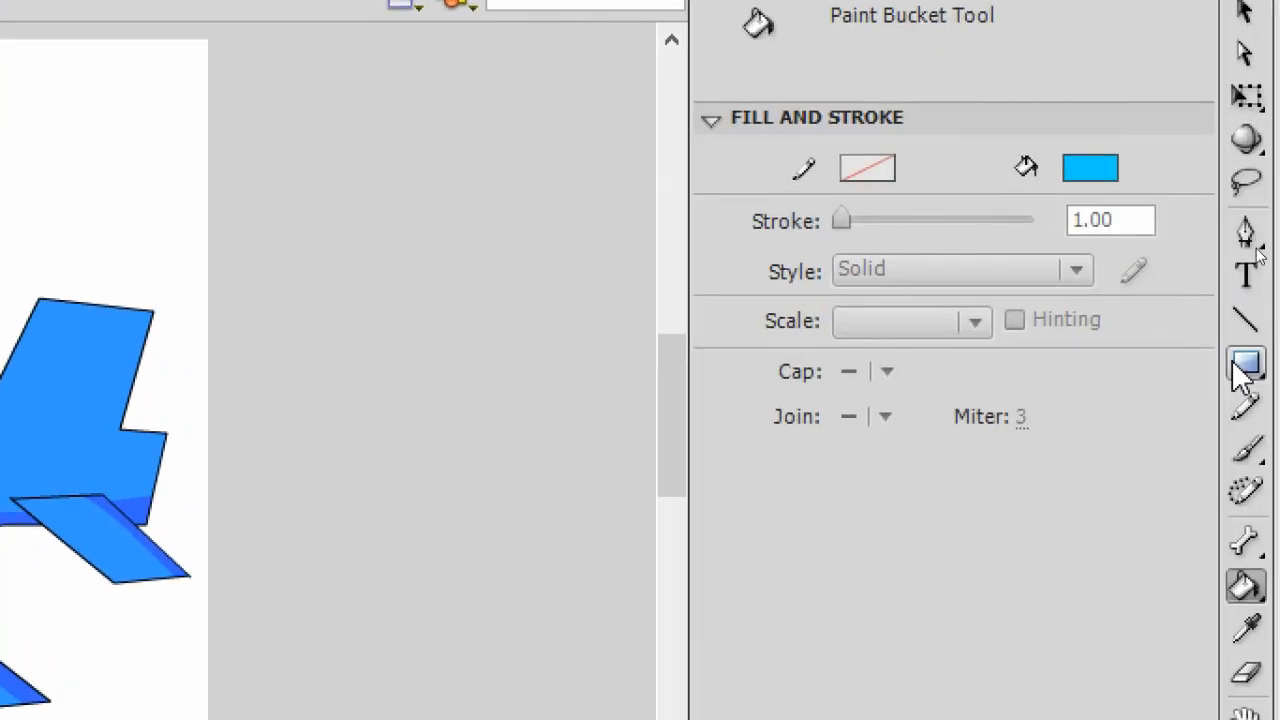
# - Draw a small light-blue rectangle above the plane, about 31 by 22 px
pyautogui.click(1245, 367)
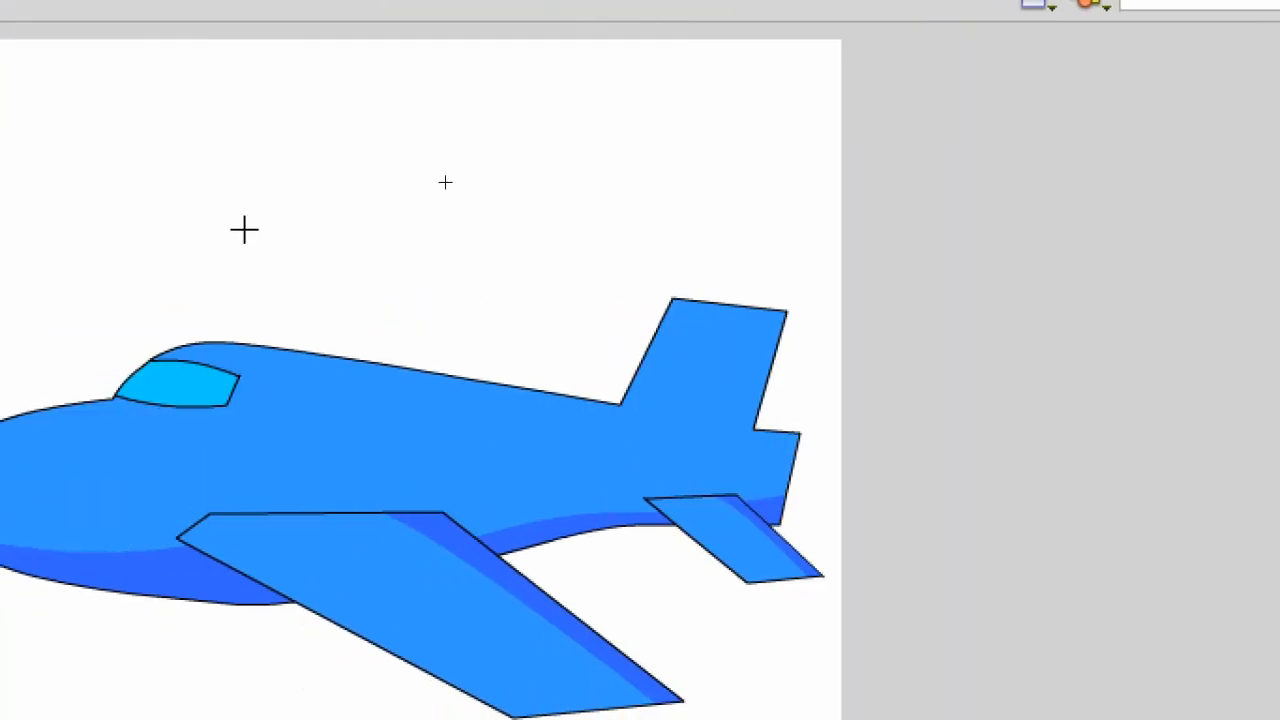
pyautogui.moveTo(253, 207); pyautogui.dragTo(312, 248)
pyautogui.moveTo(312, 248); pyautogui.dragTo(312, 248)
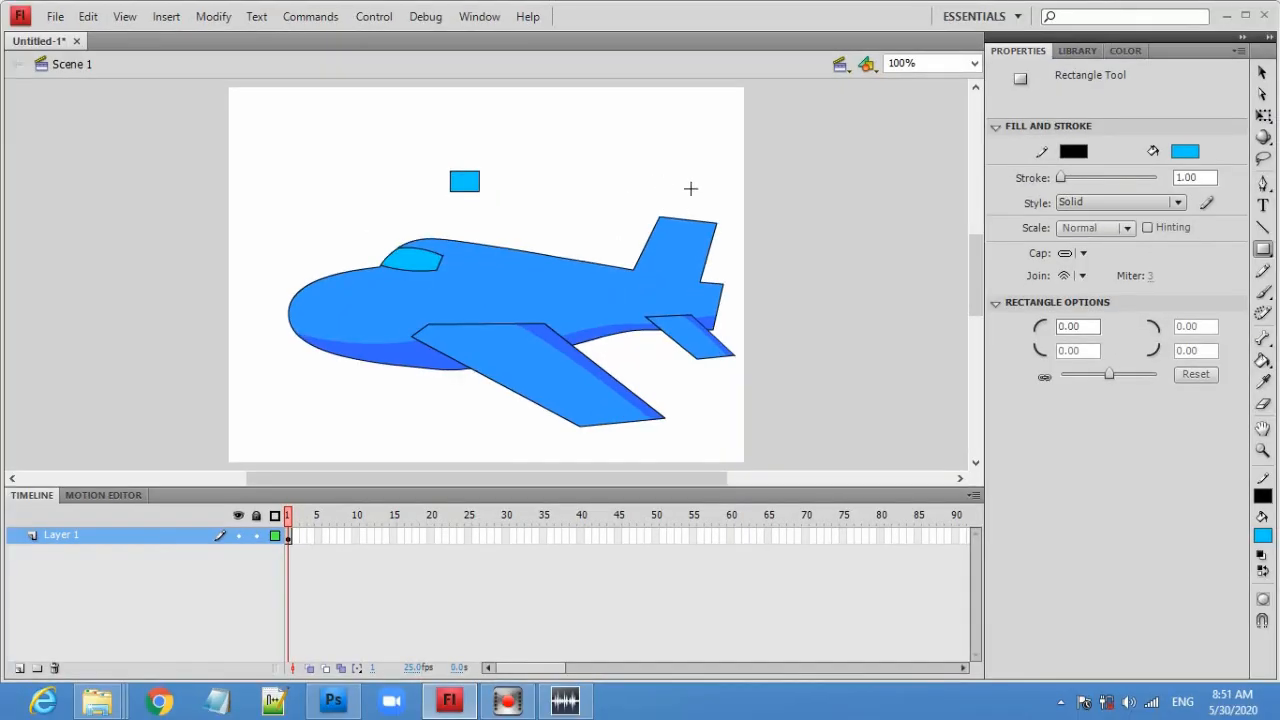
# - Skew the rectangle sideways into a parallelogram with the Free Transform tool
pyautogui.click(1263, 117)
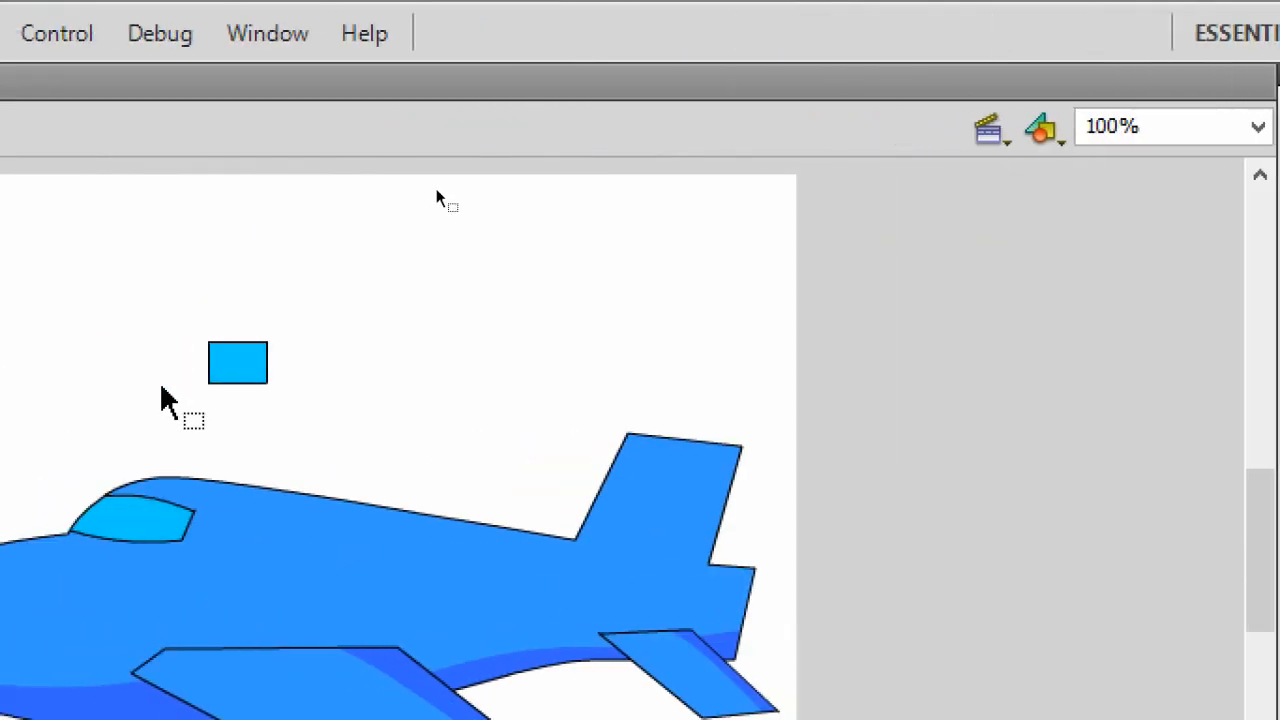
pyautogui.moveTo(180, 316); pyautogui.dragTo(310, 430)
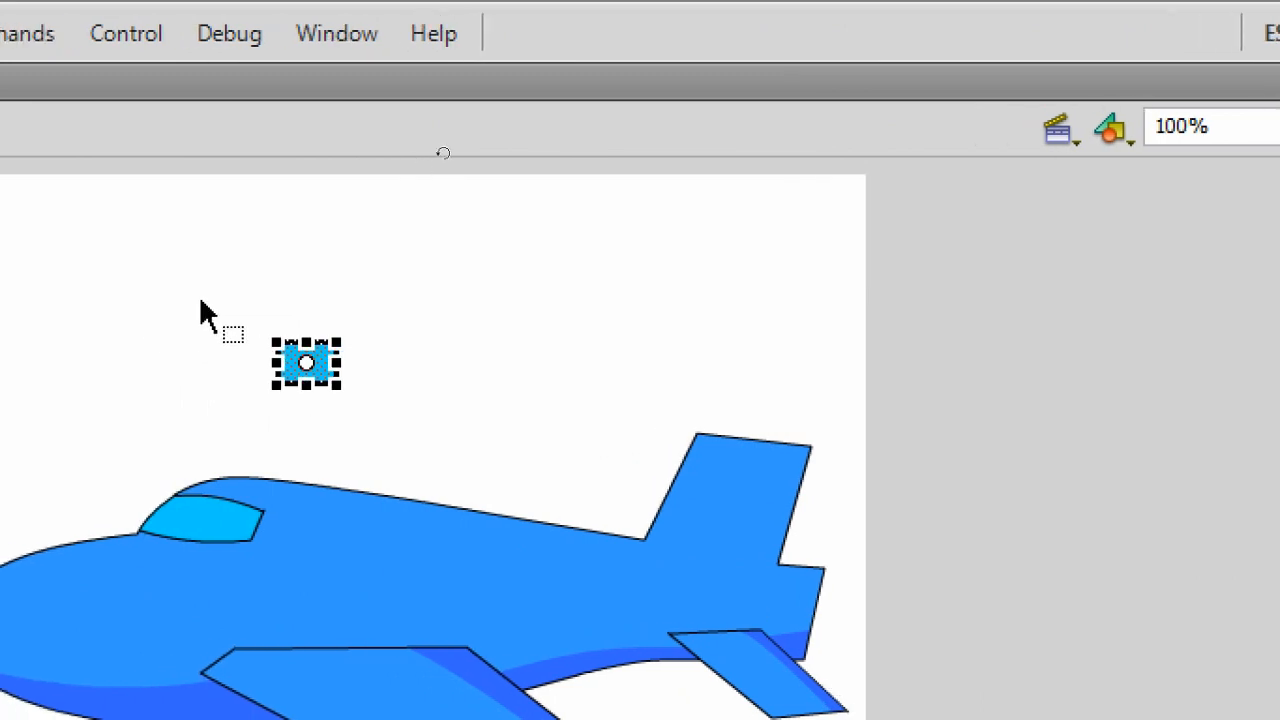
pyautogui.moveTo(159, 318); pyautogui.dragTo(400, 429)
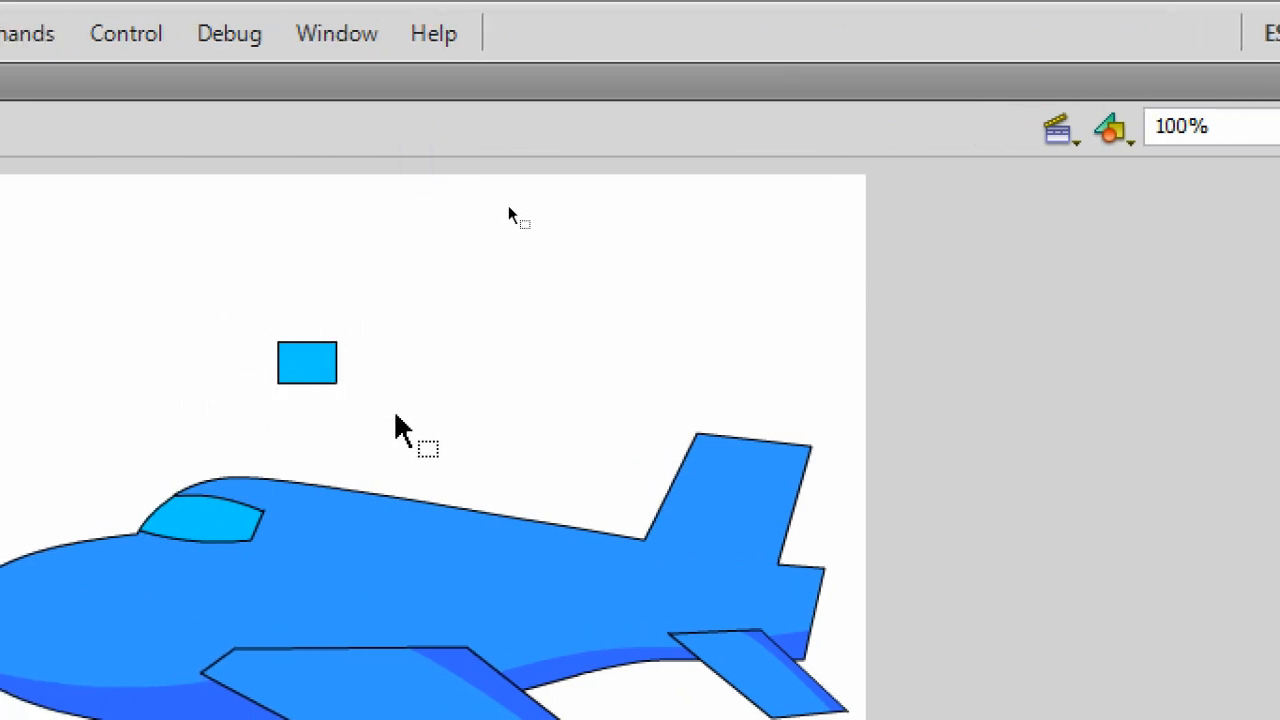
pyautogui.moveTo(240, 310); pyautogui.dragTo(394, 400)
pyautogui.moveTo(254, 297); pyautogui.dragTo(368, 392)
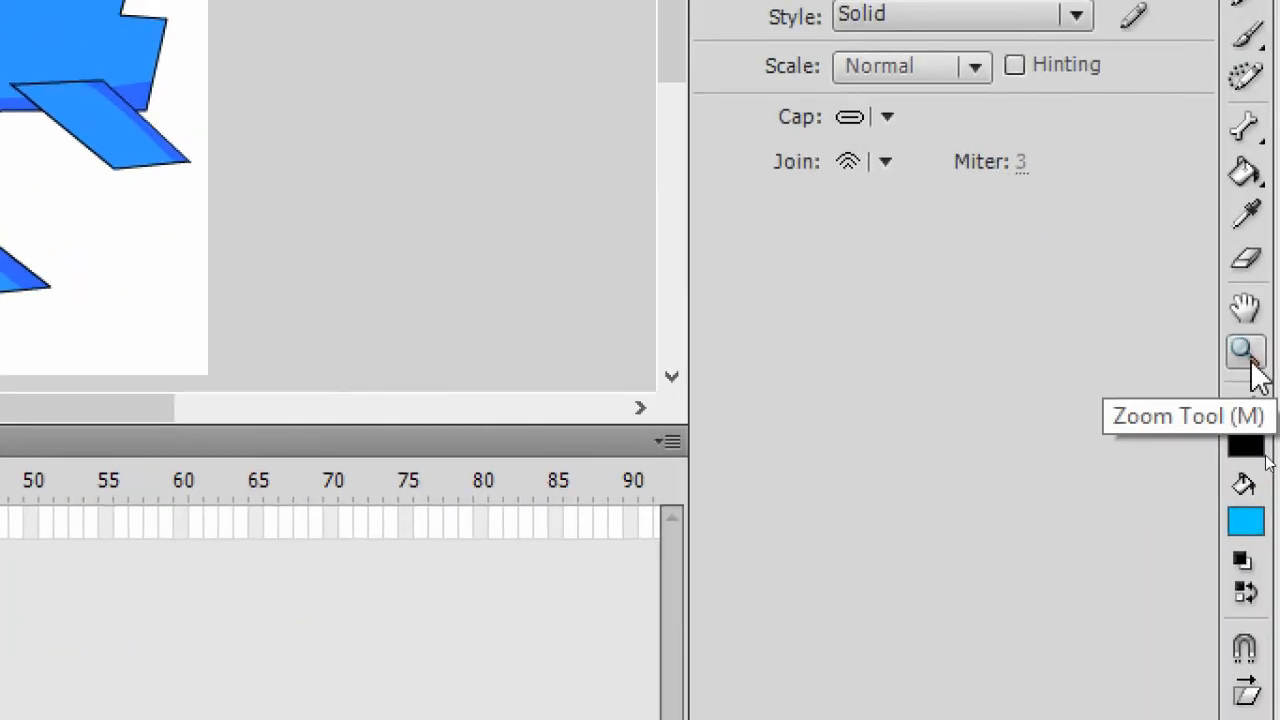
pyautogui.click(1251, 363)
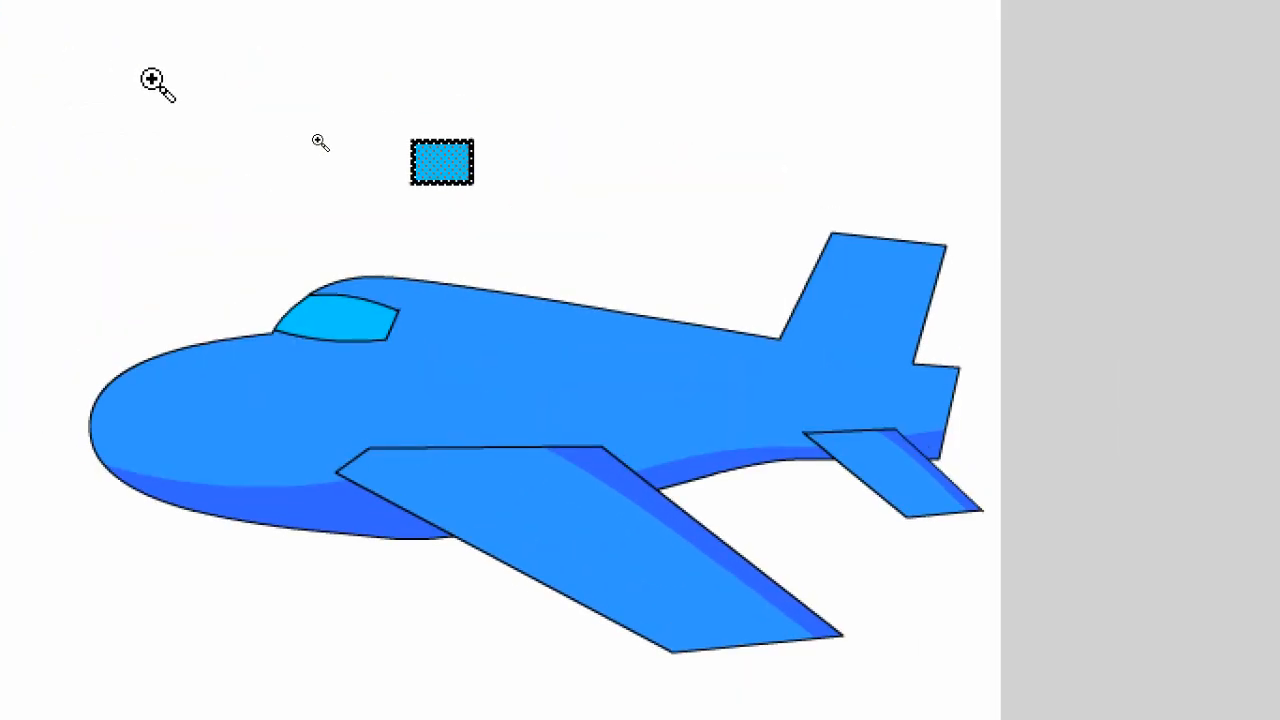
pyautogui.moveTo(290, 94); pyautogui.dragTo(604, 277)
pyautogui.press('v')
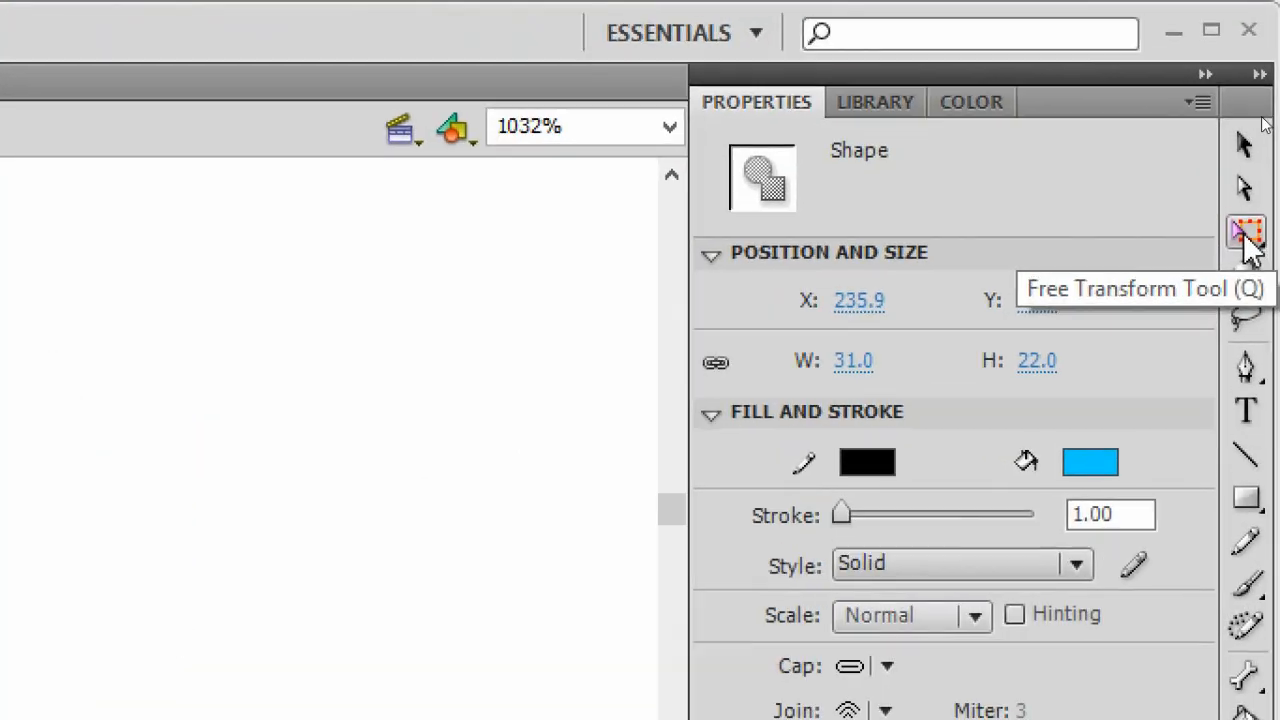
pyautogui.click(1263, 118)
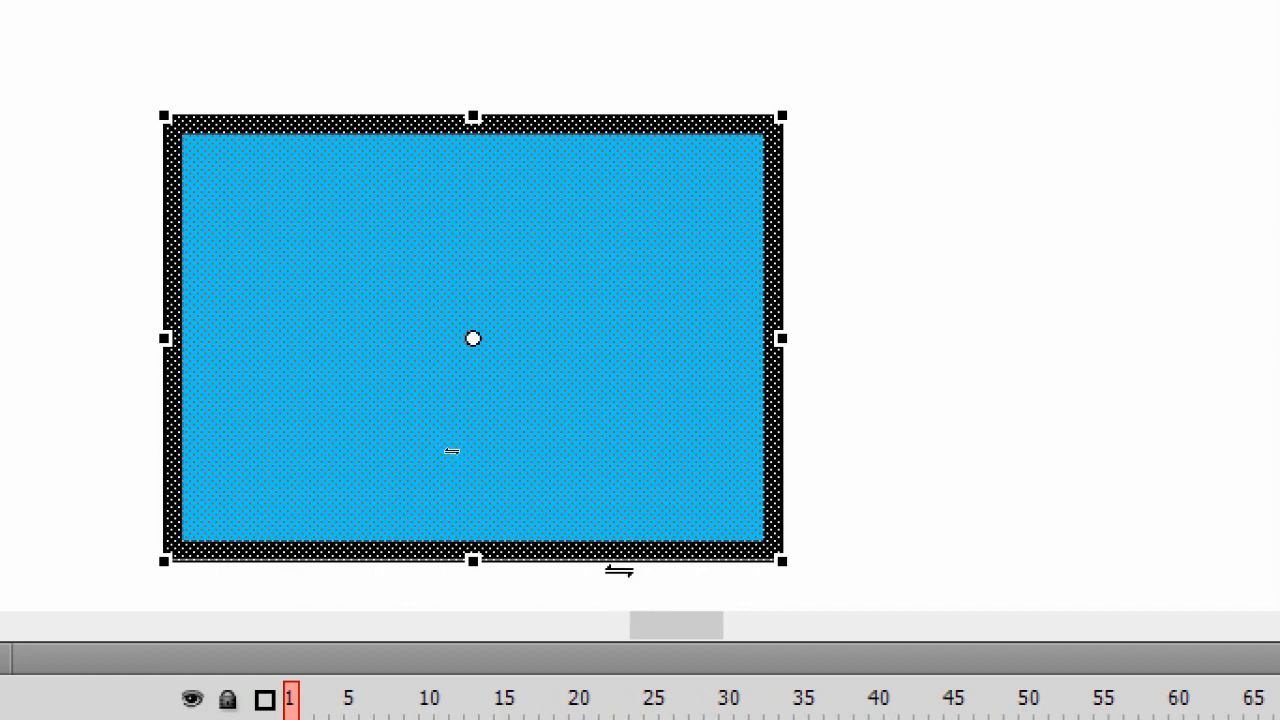
pyautogui.moveTo(619, 570); pyautogui.dragTo(529, 567)
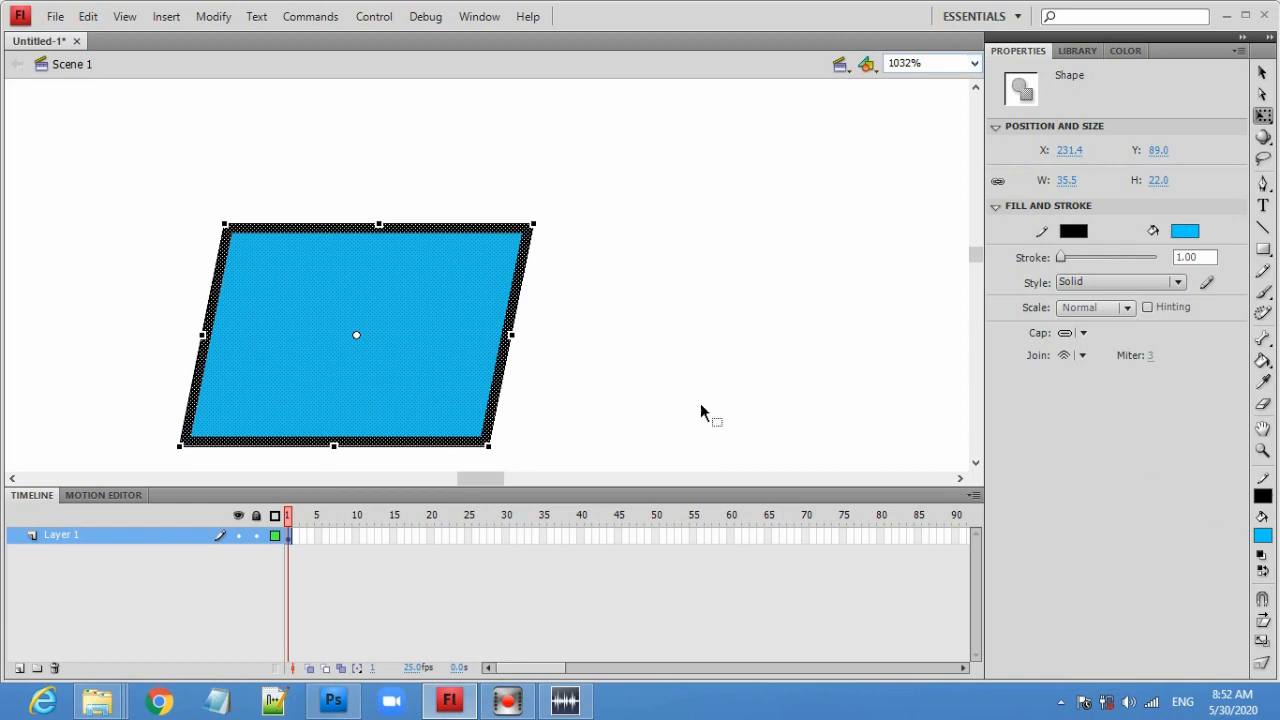
# - Duplicate the parallelogram twice to make a row of three windows
pyautogui.click(974, 64)
pyautogui.click(914, 80)
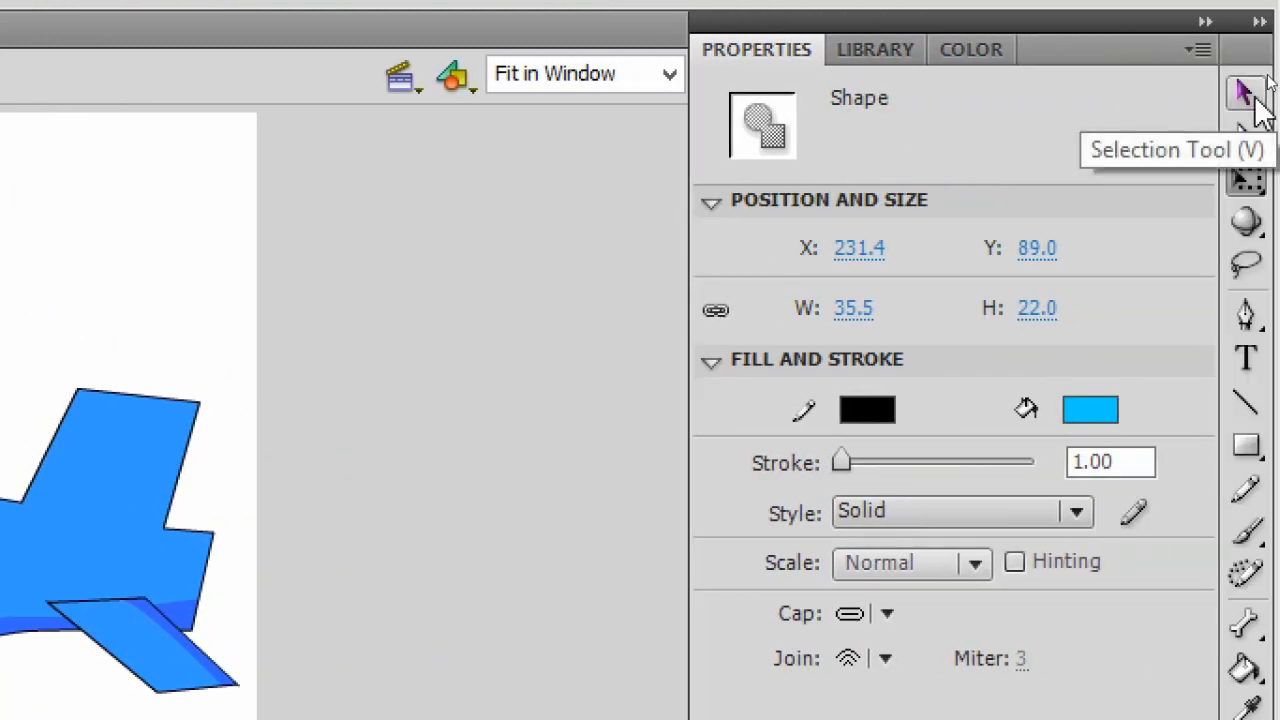
pyautogui.click(1258, 96)
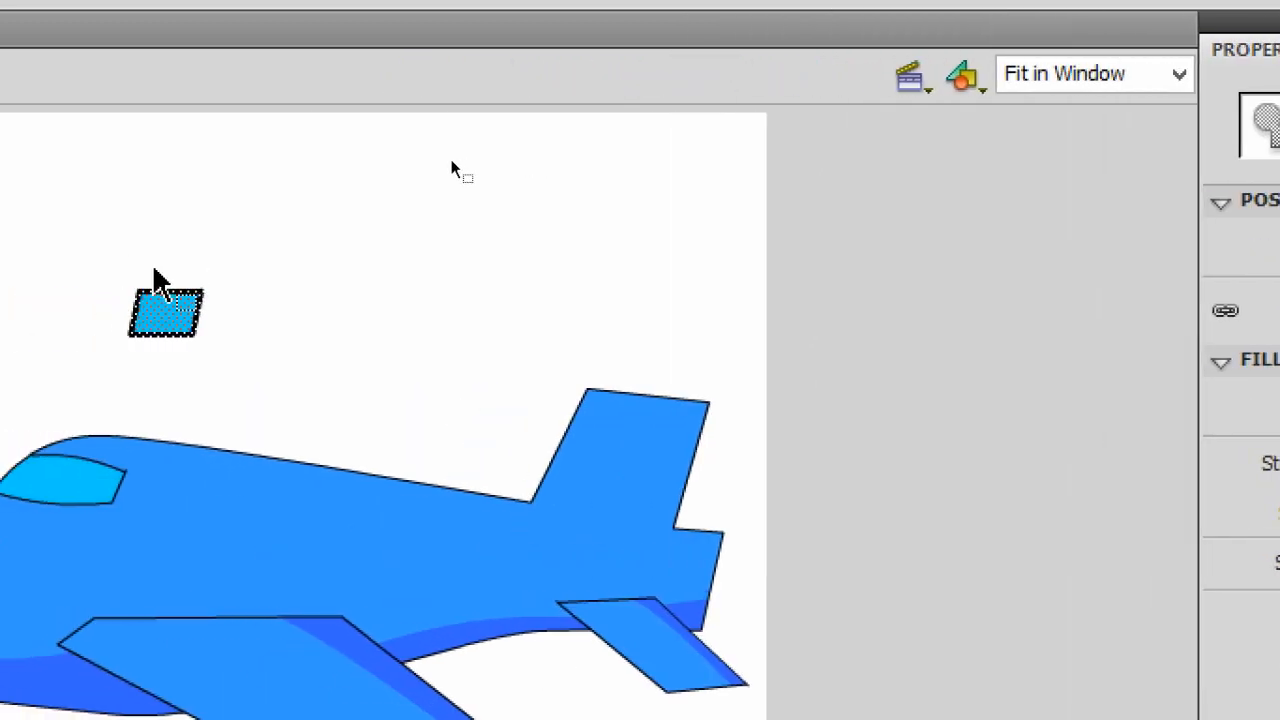
pyautogui.moveTo(75, 271); pyautogui.dragTo(235, 355)
pyautogui.click(320, 355)
pyautogui.moveTo(171, 275); pyautogui.dragTo(348, 350)
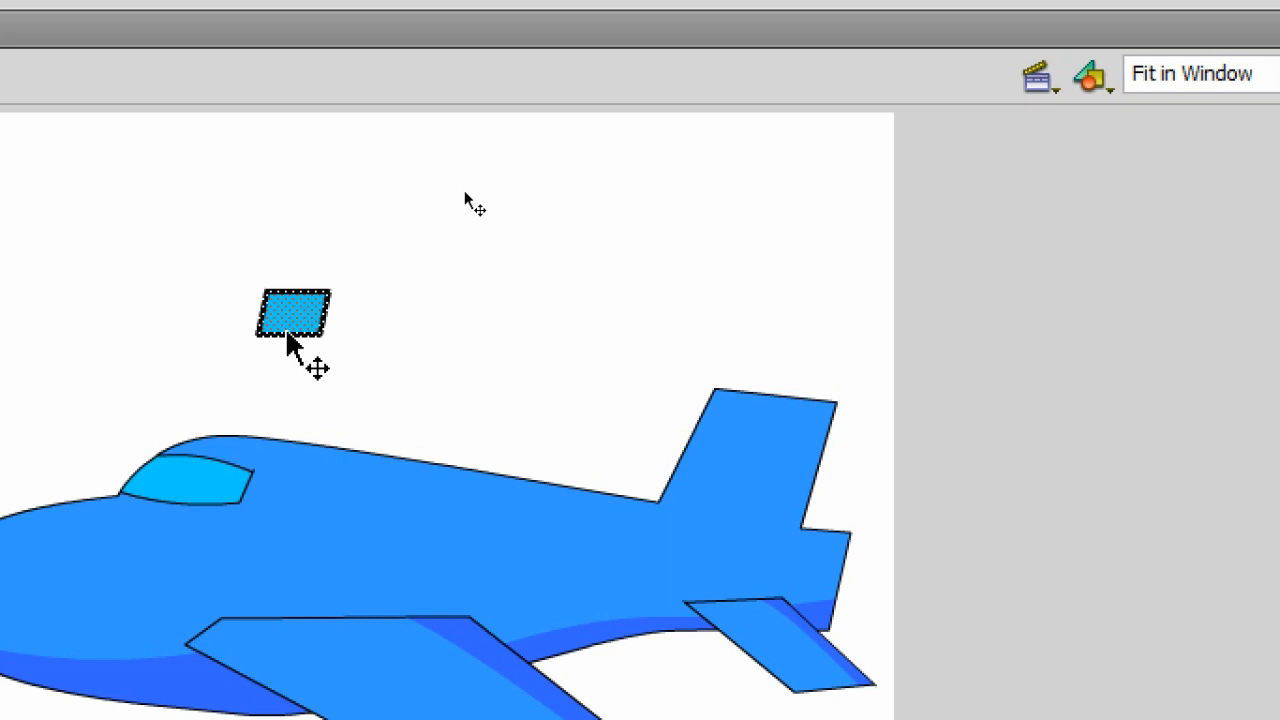
pyautogui.moveTo(289, 335); pyautogui.dragTo(387, 339)
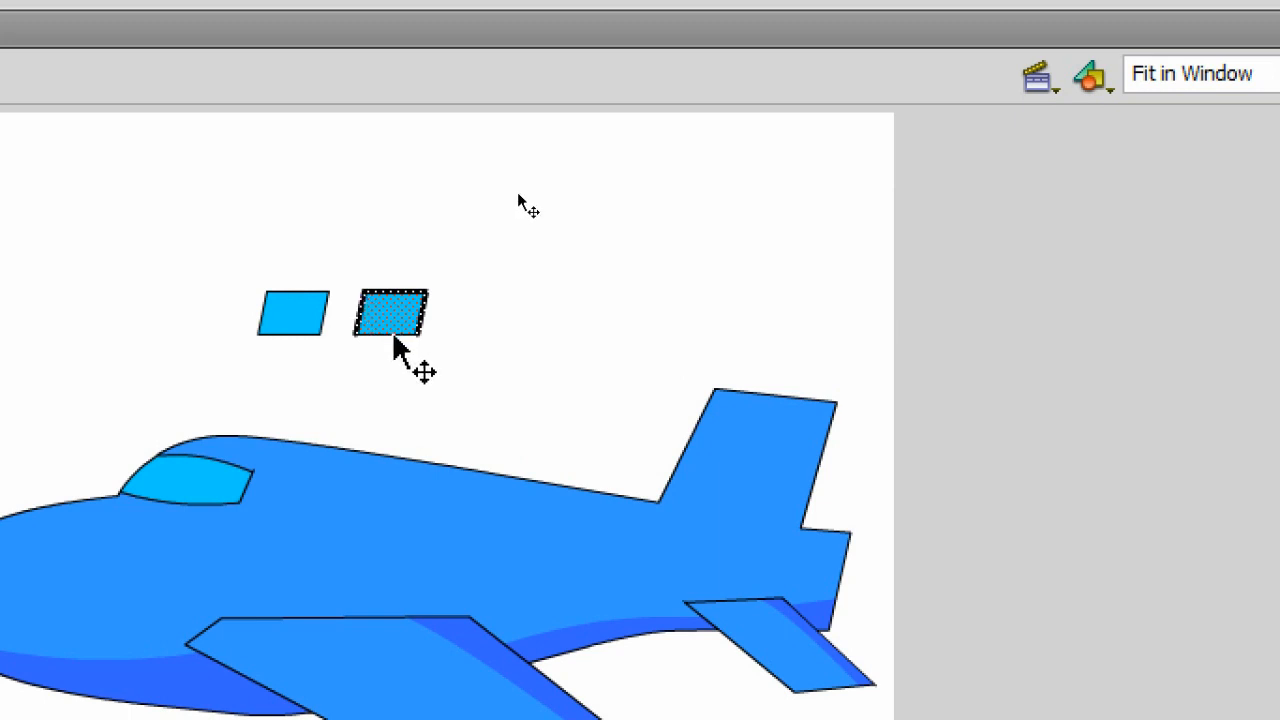
pyautogui.moveTo(395, 340); pyautogui.dragTo(489, 342)
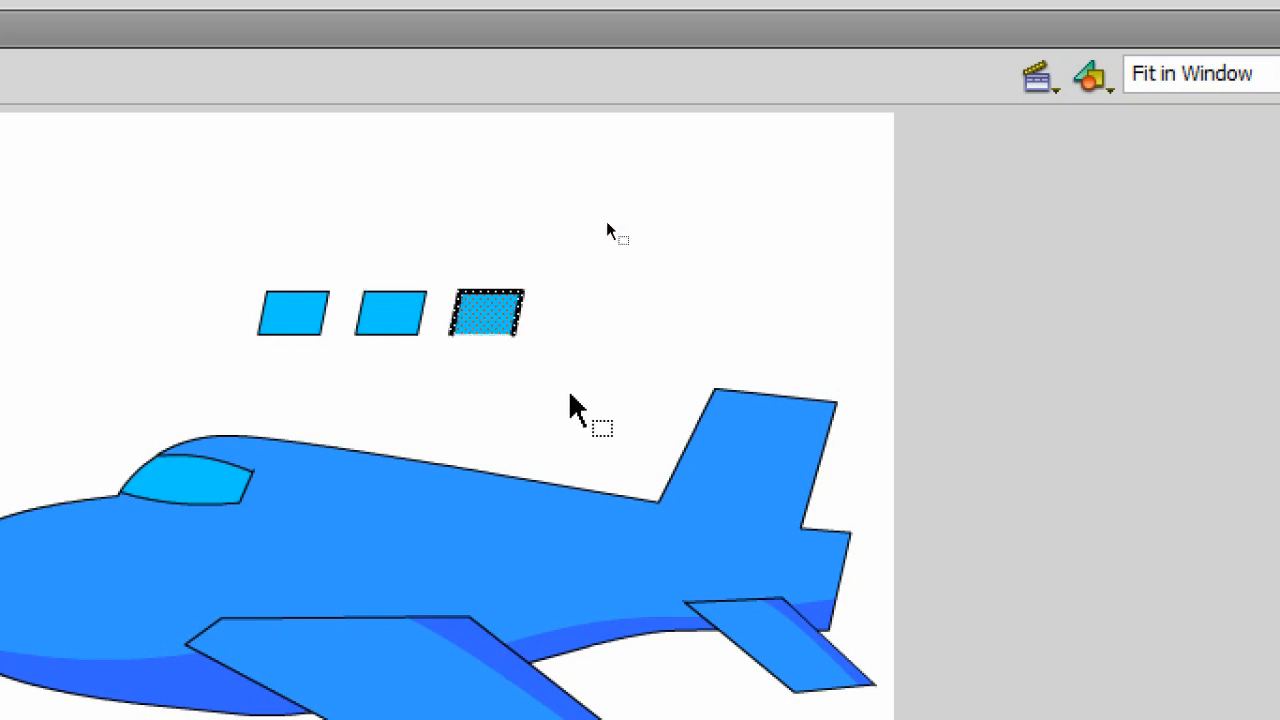
# - Select the three windows and group them
pyautogui.moveTo(199, 250); pyautogui.dragTo(584, 370)
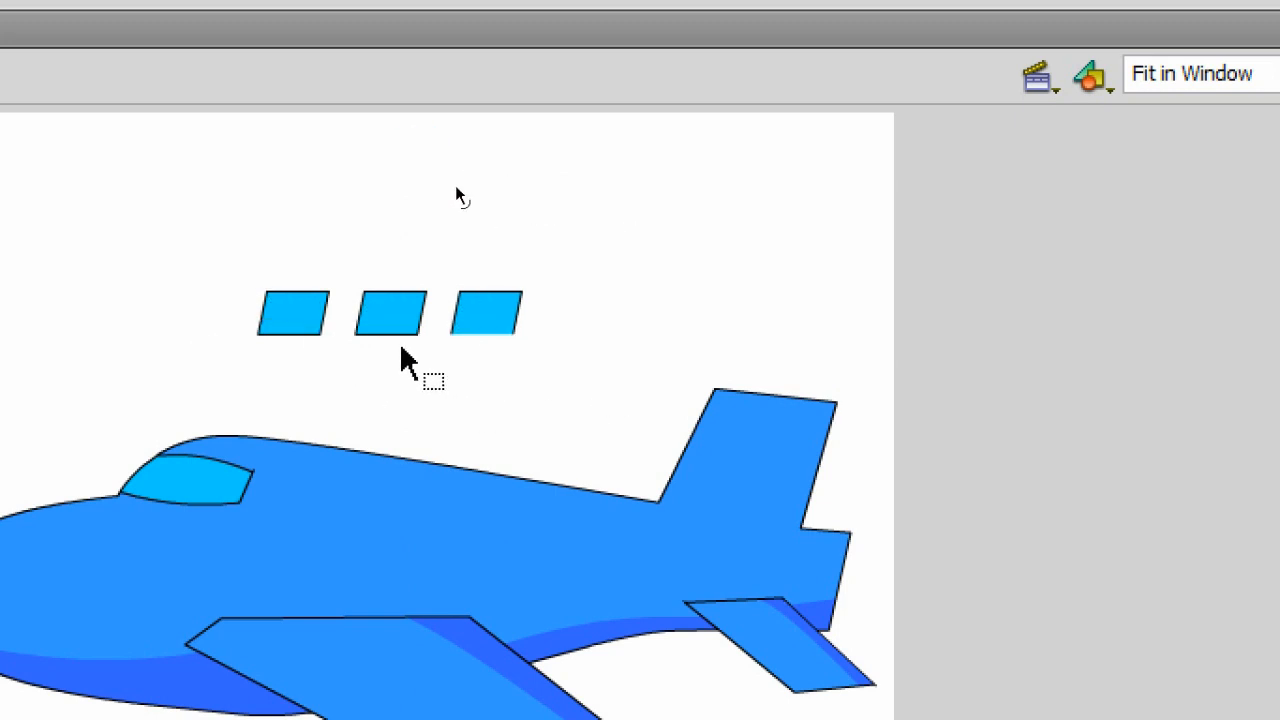
pyautogui.moveTo(182, 240); pyautogui.dragTo(614, 363)
pyautogui.click(620, 365)
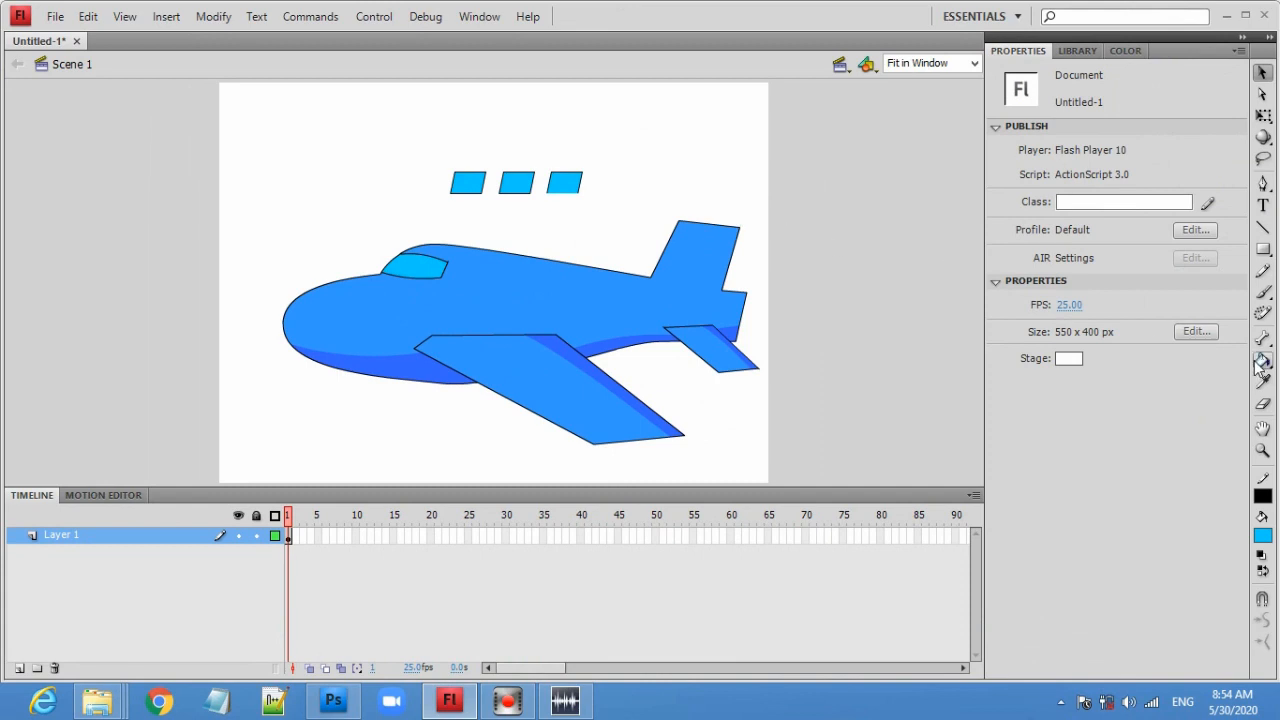
pyautogui.click(1260, 364)
pyautogui.click(1200, 380)
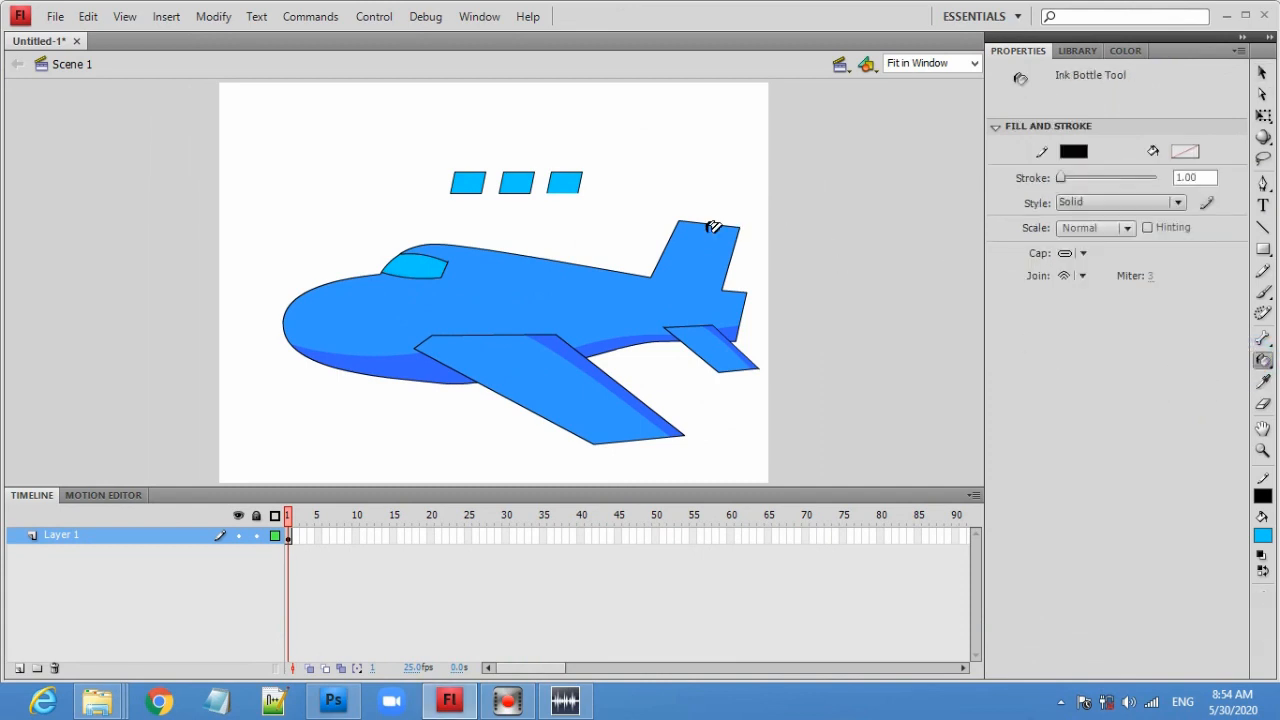
pyautogui.click(567, 188)
pyautogui.click(1261, 73)
pyautogui.moveTo(433, 157); pyautogui.dragTo(601, 226)
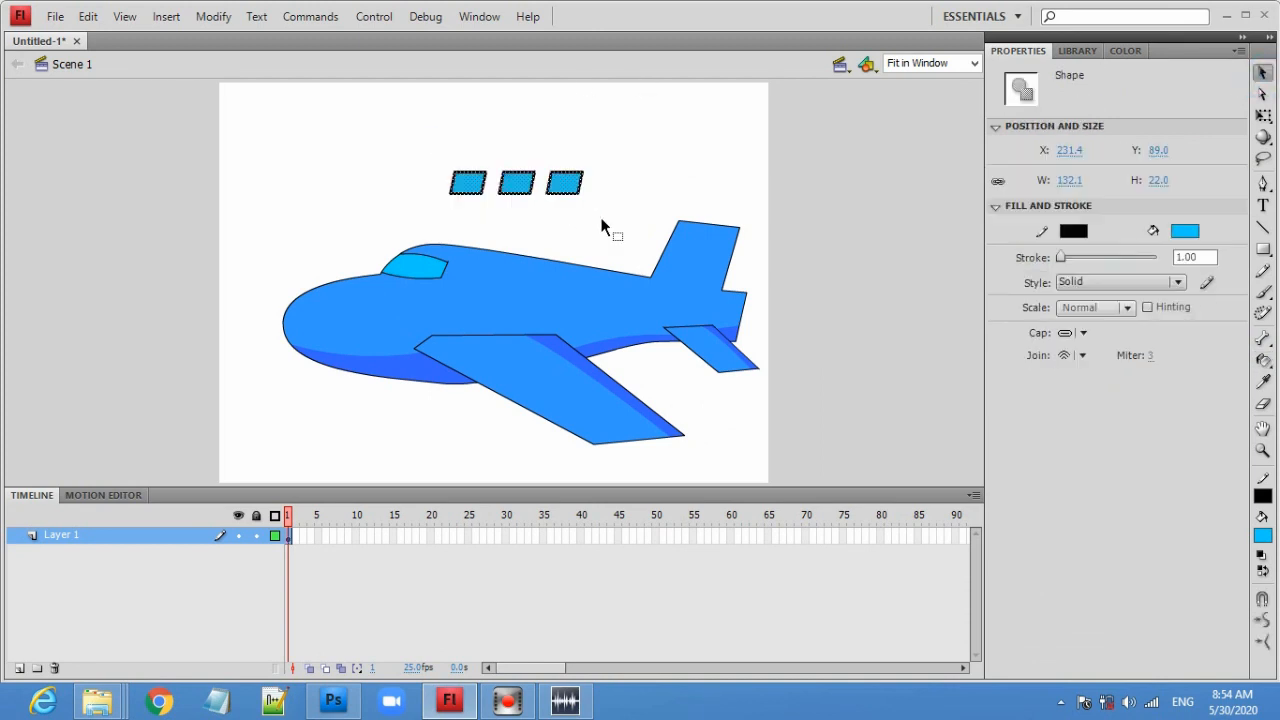
pyautogui.click(214, 18)
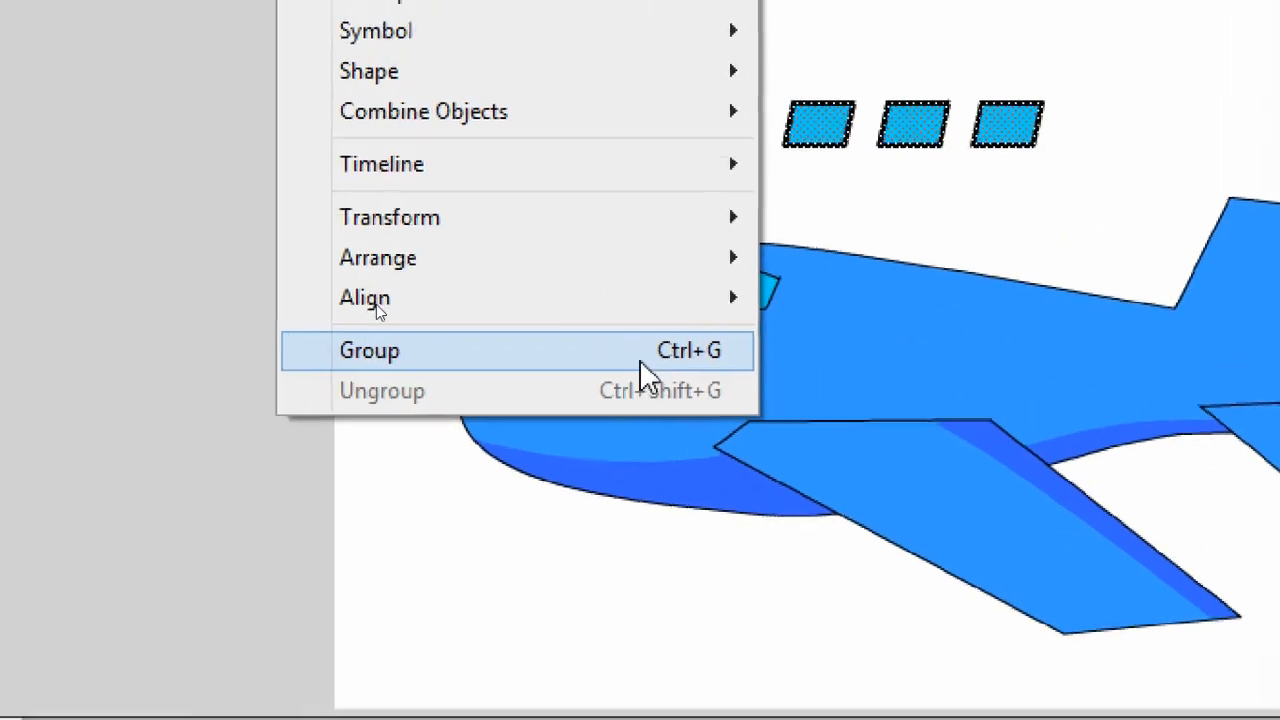
pyautogui.click(652, 352)
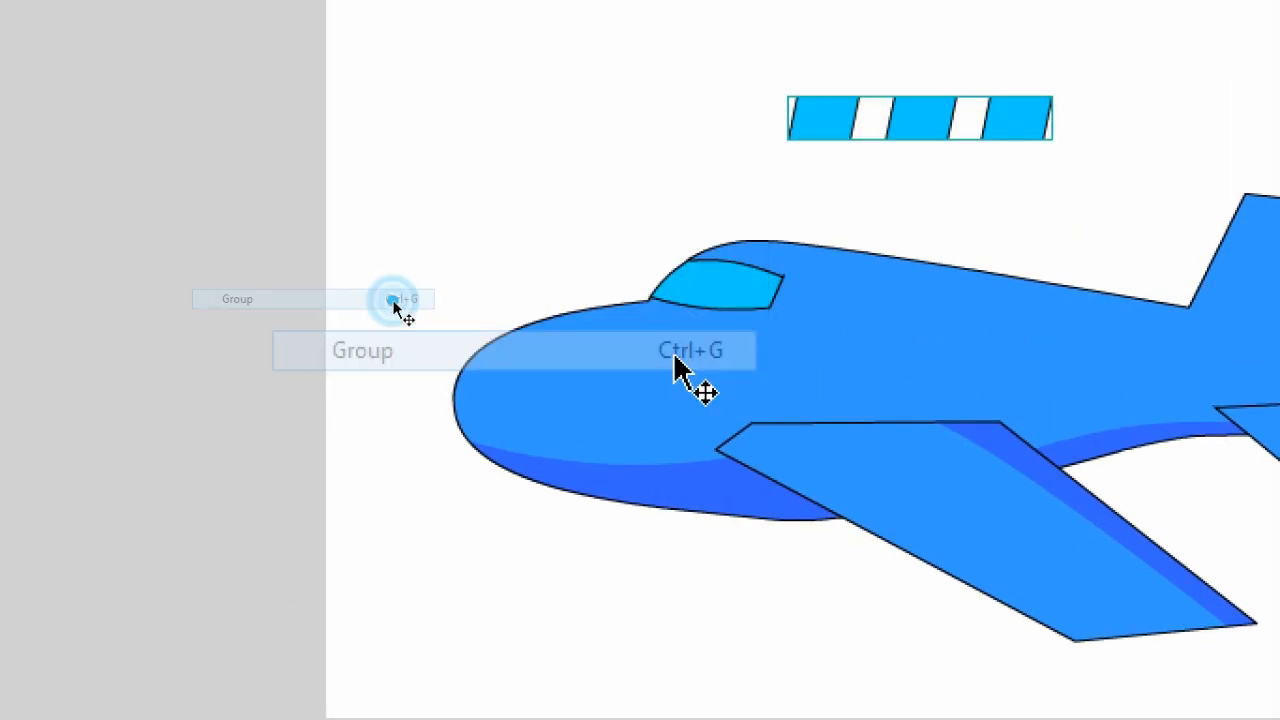
# - Move the window group onto the fuselage and rotate it to follow the body's slope
pyautogui.moveTo(930, 125); pyautogui.dragTo(976, 304)
pyautogui.hscroll(2, 1123, 337)
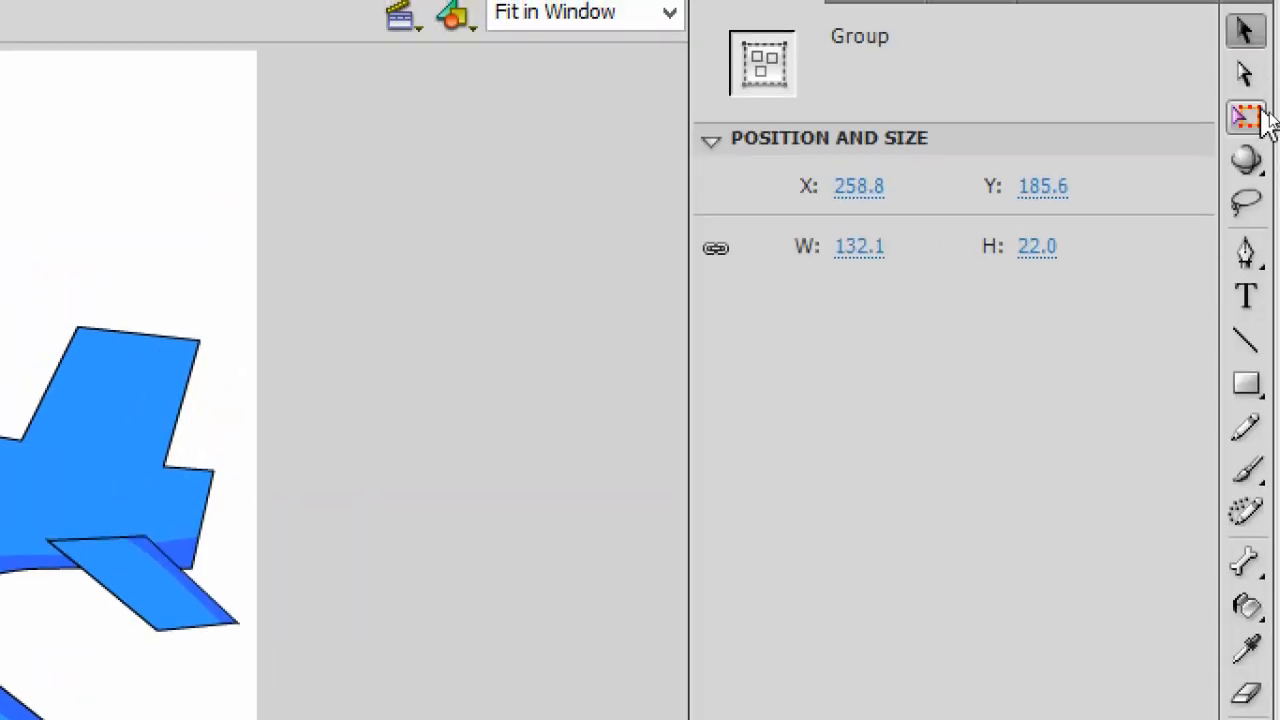
pyautogui.click(1259, 114)
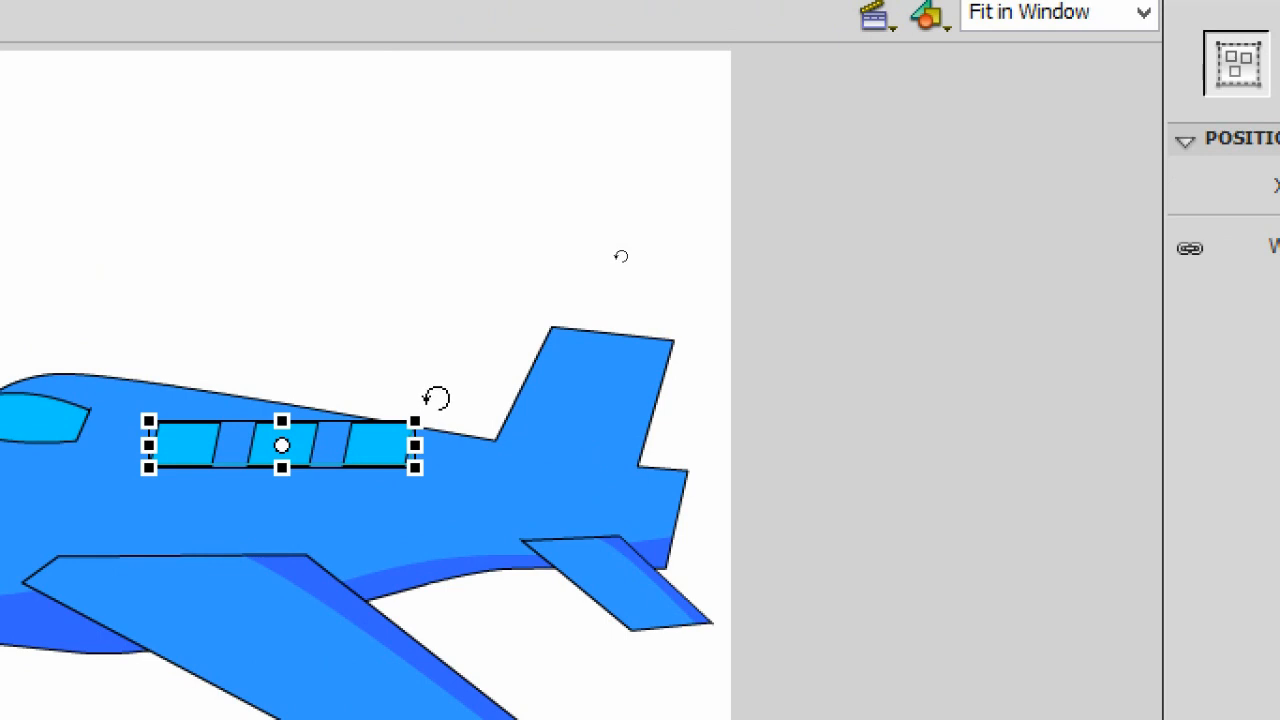
pyautogui.moveTo(436, 398); pyautogui.dragTo(457, 417)
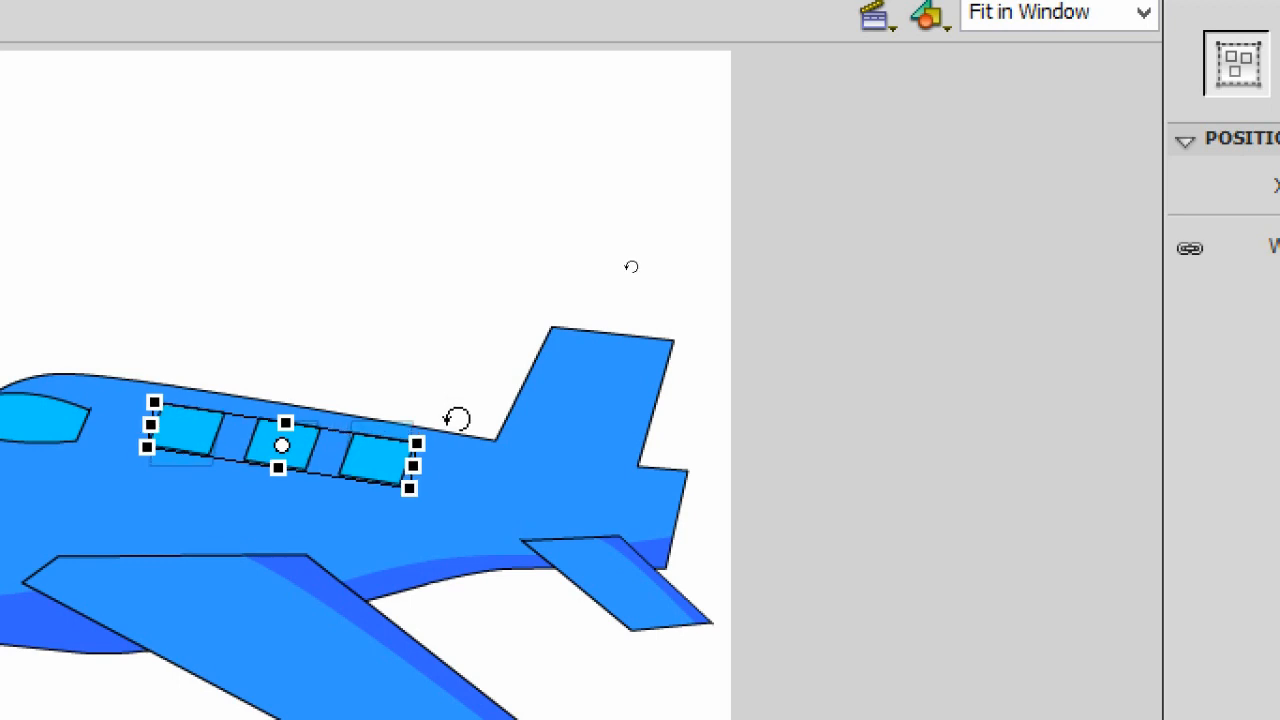
# - Nudge the window group slightly down on the fuselage and deselect it
pyautogui.click(488, 297)
pyautogui.moveTo(374, 471); pyautogui.dragTo(378, 498)
pyautogui.click(608, 197)
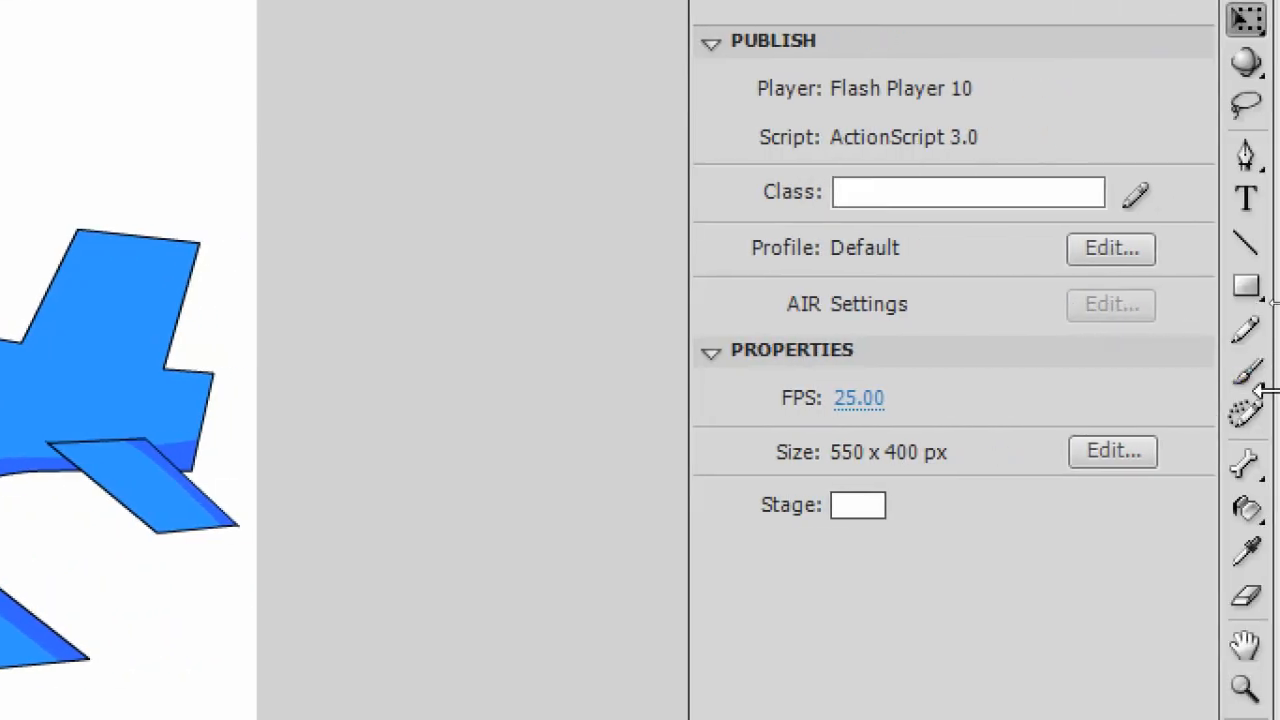
# - Draw lines at the base of the tail fin to outline a triangular shading area
pyautogui.click(1247, 244)
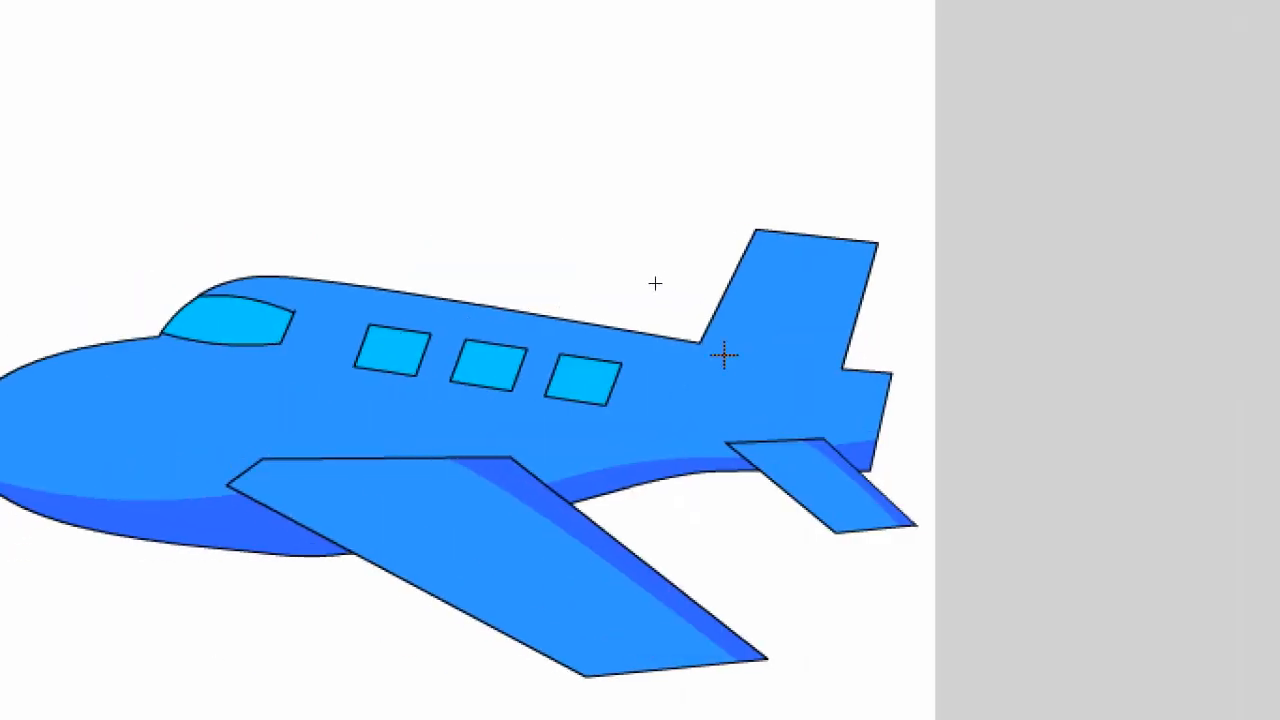
pyautogui.moveTo(702, 344)
pyautogui.mouseDown()
pyautogui.moveTo(837, 351)
pyautogui.moveTo(831, 376)
pyautogui.moveTo(866, 417)
pyautogui.moveTo(702, 349)
pyautogui.mouseUp()
pyautogui.click(705, 345)
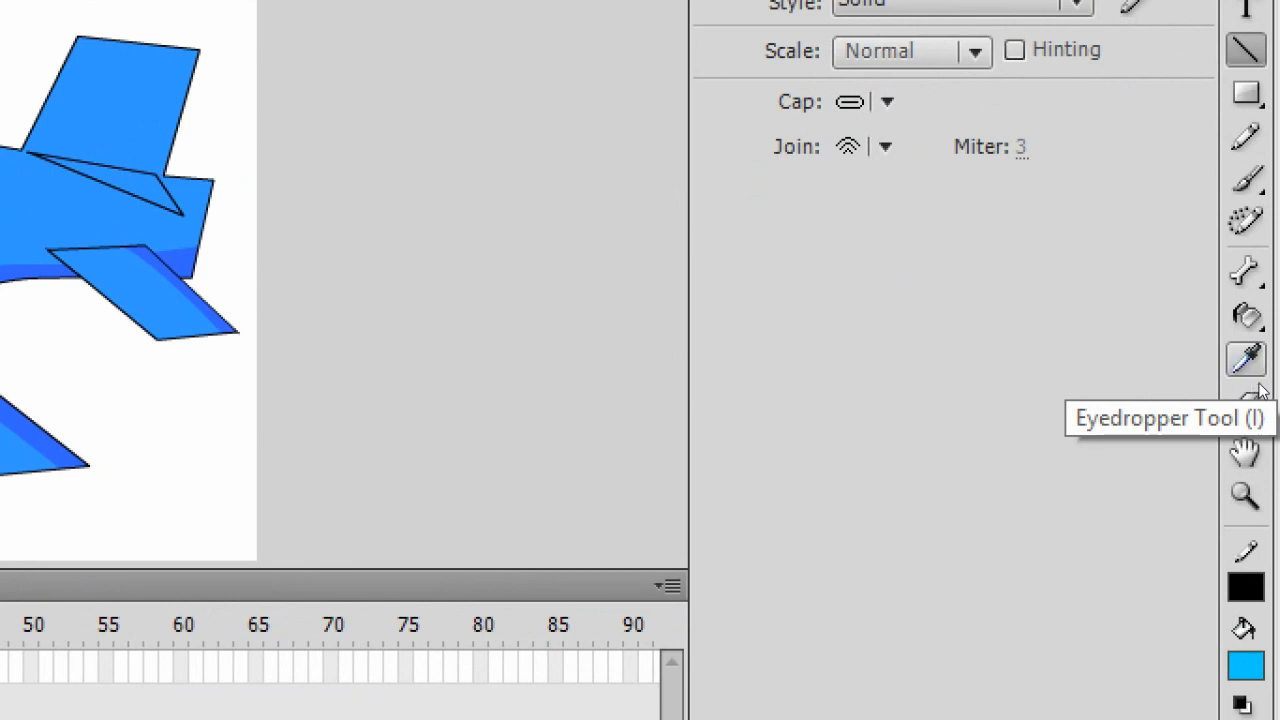
# - Sample the darker blue from the fuselage shading and fill the triangle at the tail base with it
pyautogui.click(1249, 362)
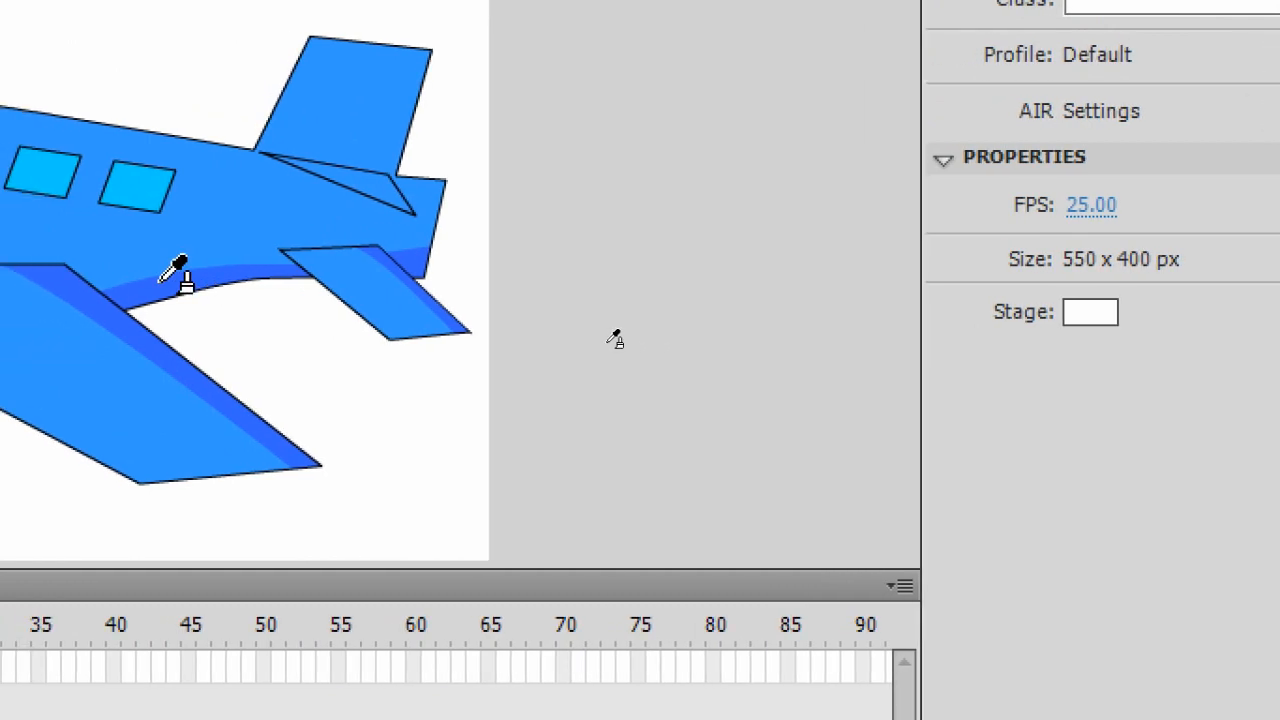
pyautogui.click(136, 279)
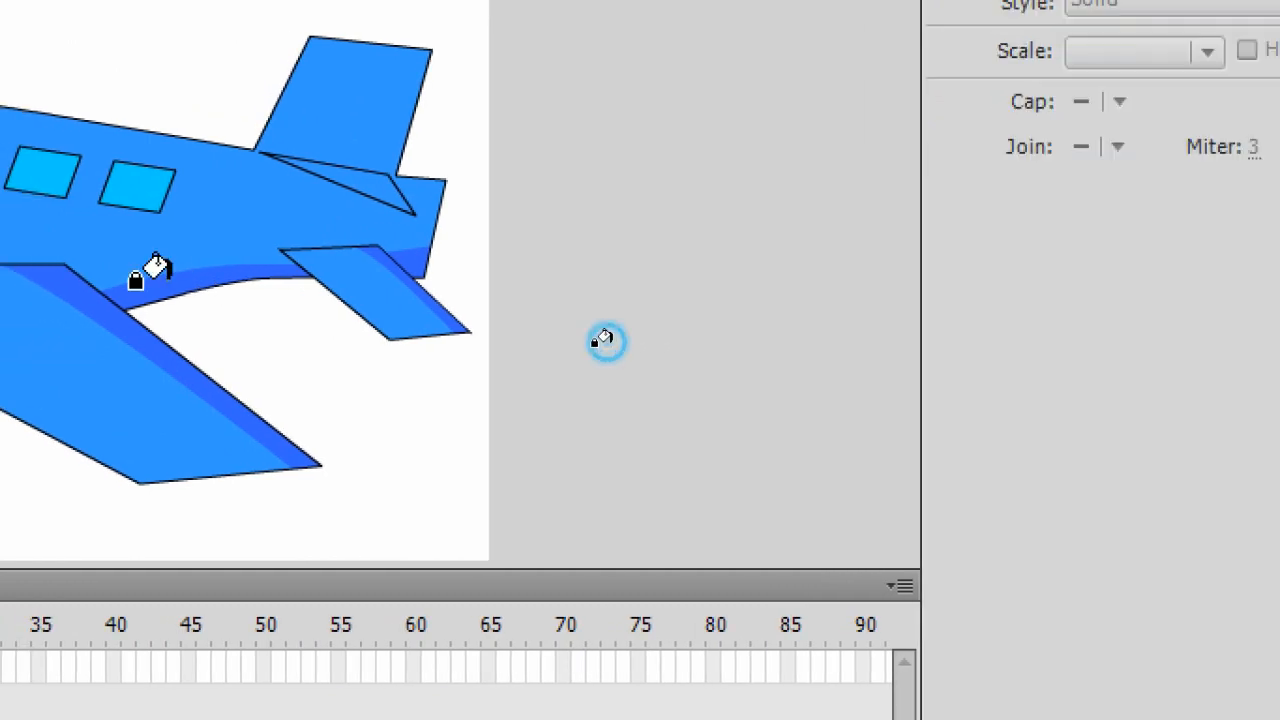
pyautogui.click(320, 170)
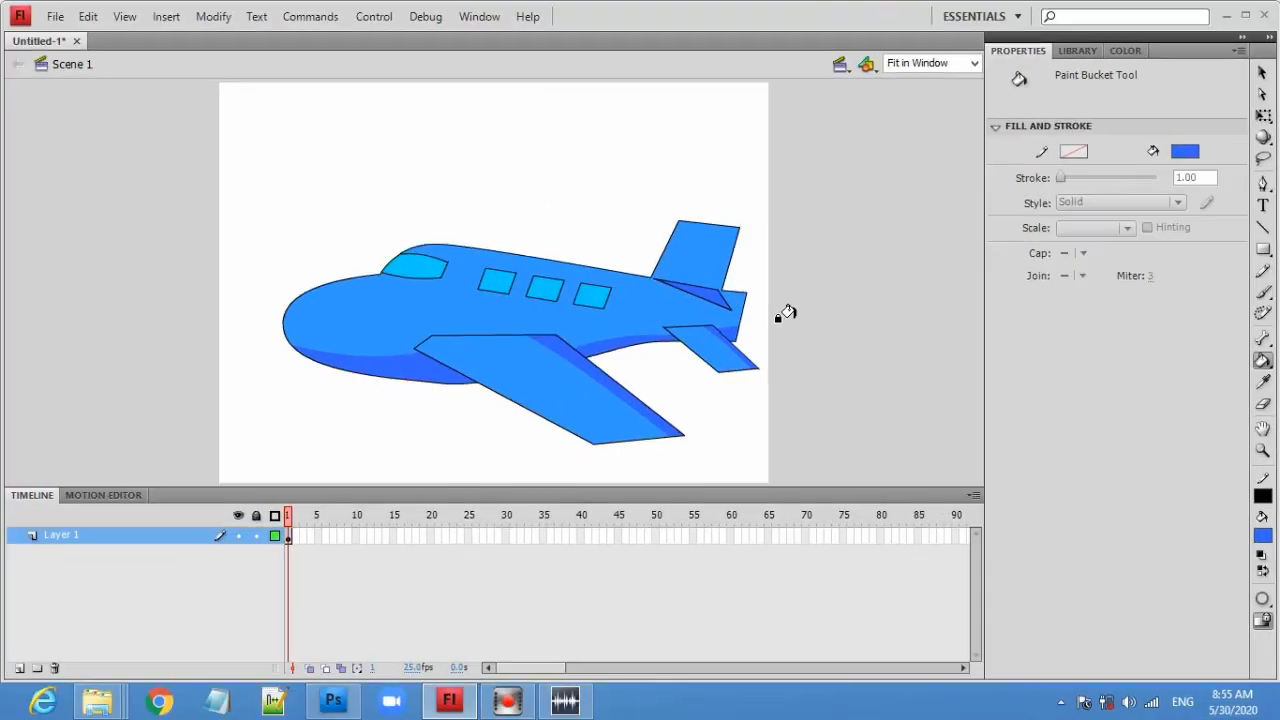
# - Delete the outline strokes around the new tail shading so only the darker fill remains
pyautogui.click(1261, 74)
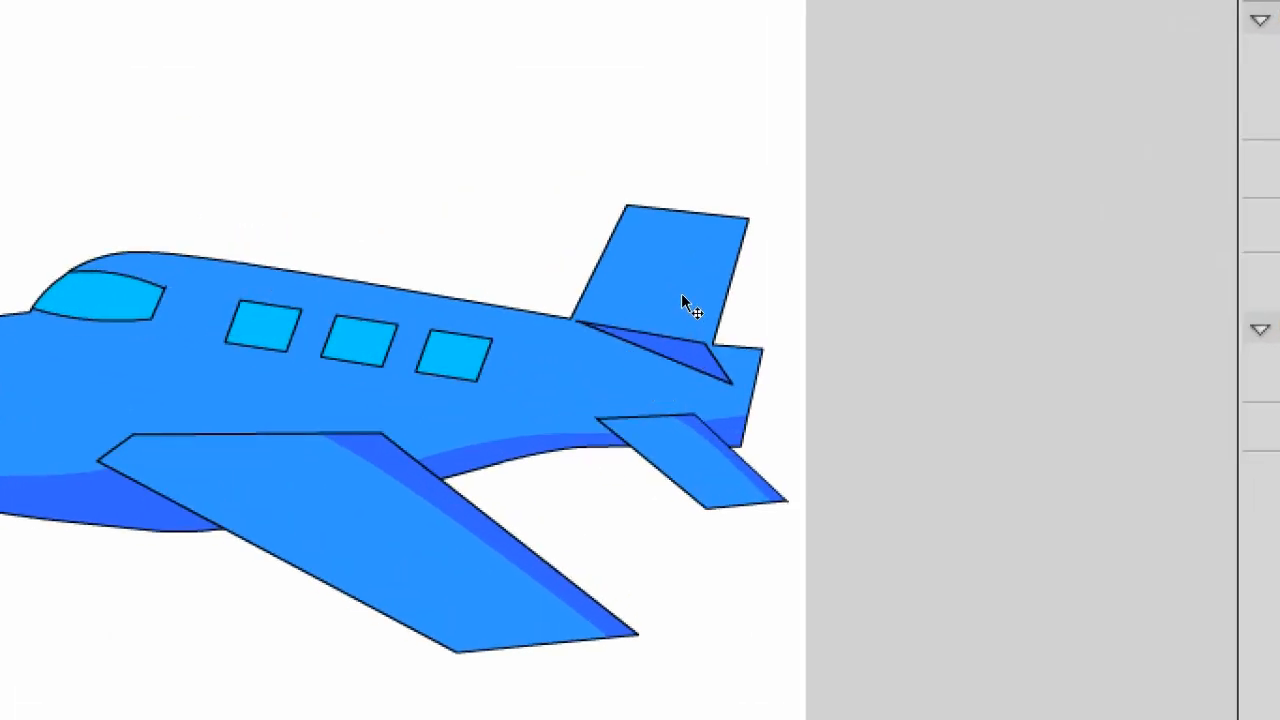
pyautogui.click(638, 345)
pyautogui.moveTo(638, 345); pyautogui.dragTo(694, 341)
pyautogui.press('Delete')
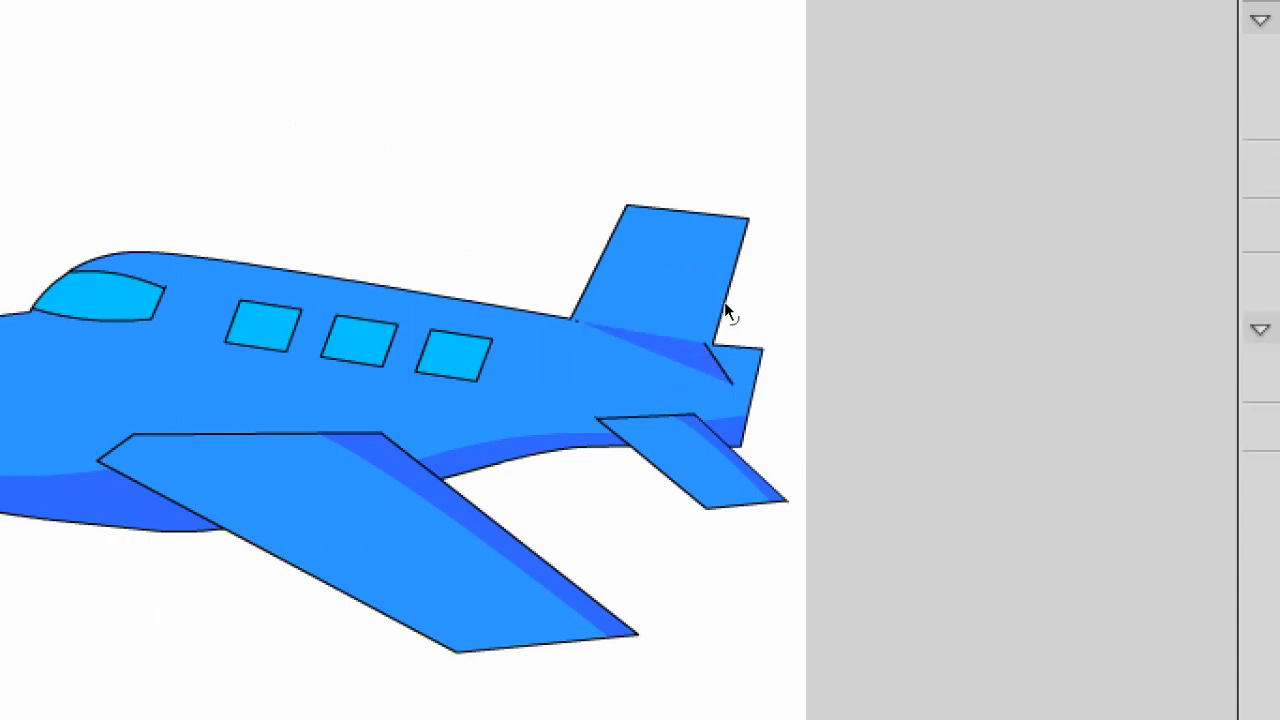
pyautogui.click(720, 366)
pyautogui.press('Delete')
pyautogui.click(579, 322)
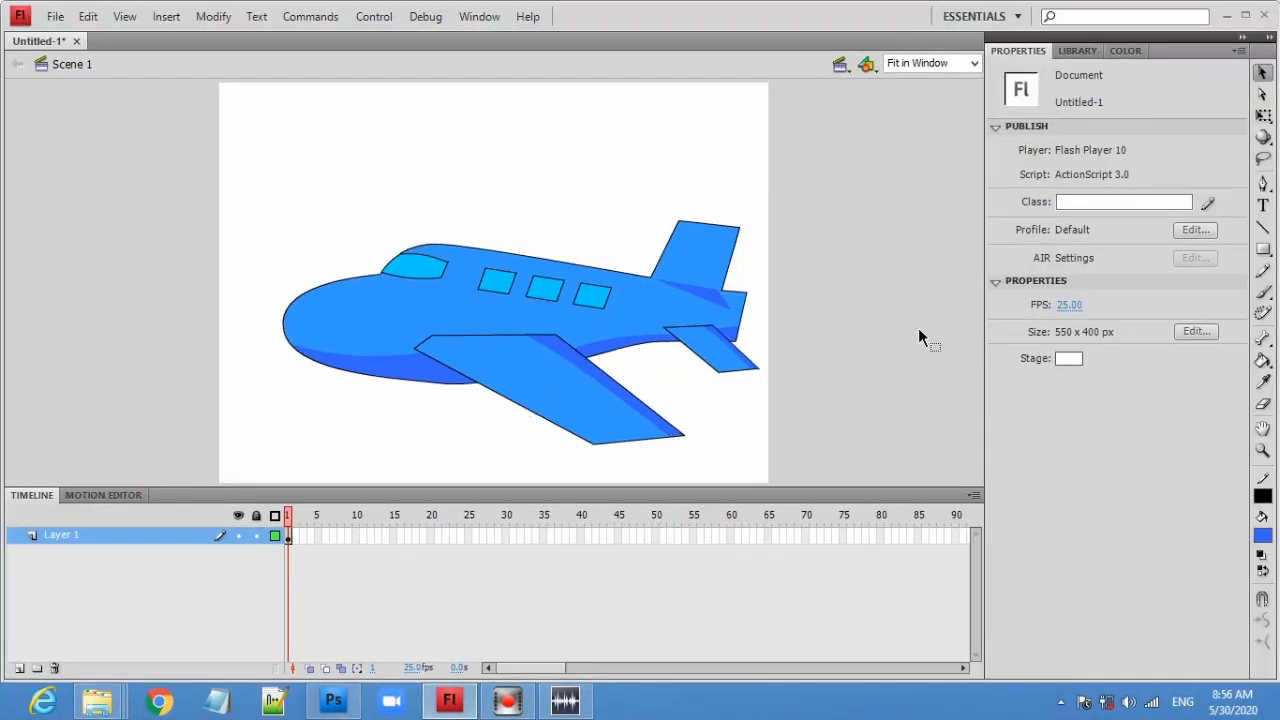
pyautogui.click(895, 184)
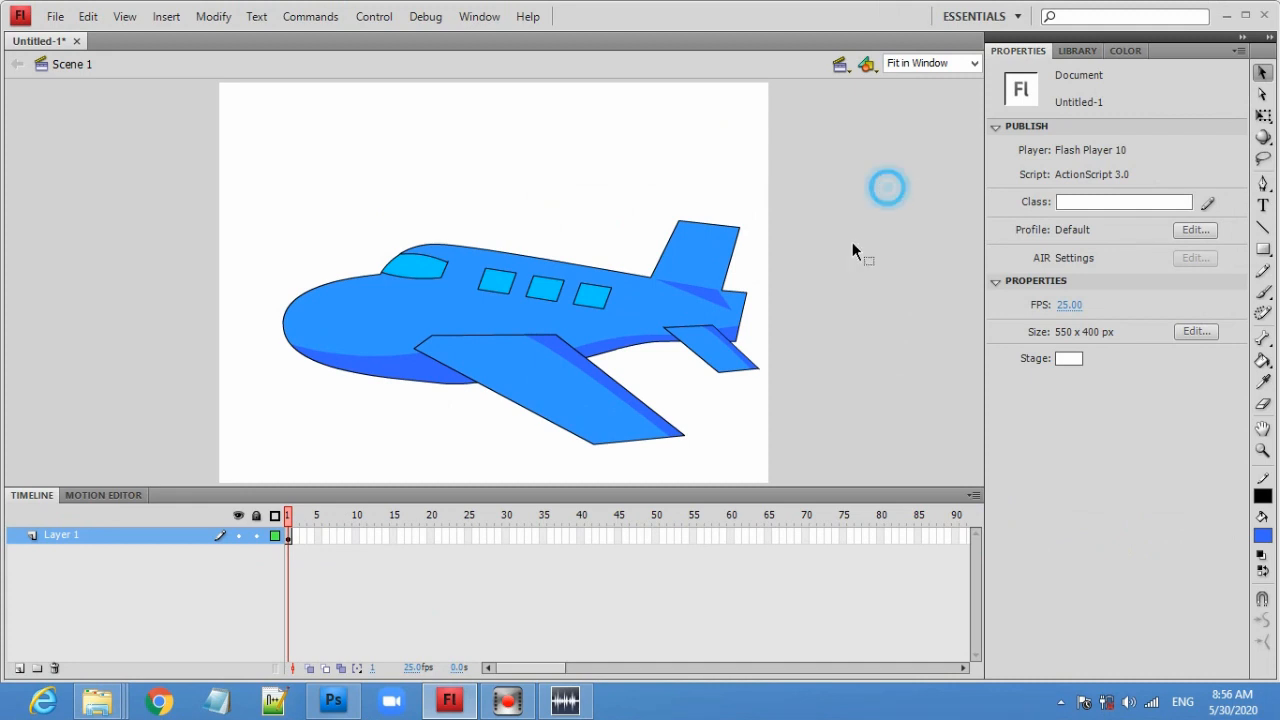
# - Select the whole airplane drawing and group it
pyautogui.moveTo(331, 428); pyautogui.dragTo(243, 465)
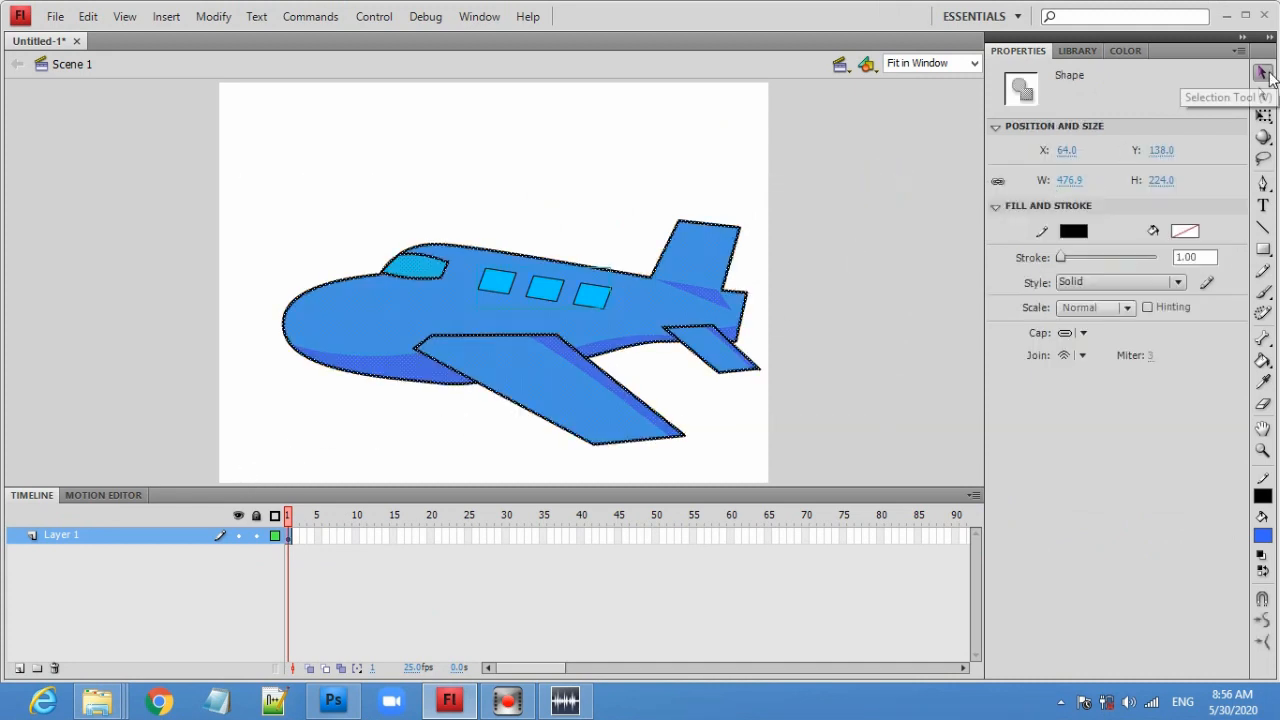
pyautogui.moveTo(250, 191); pyautogui.dragTo(794, 462)
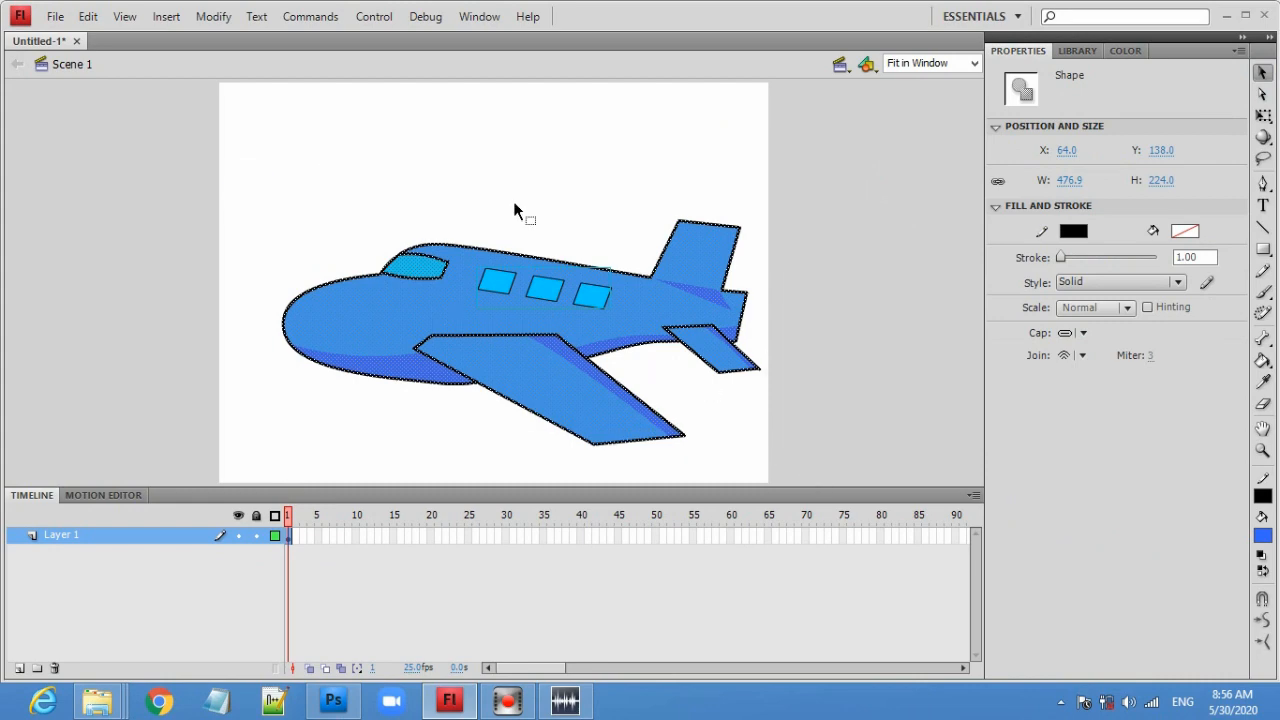
pyautogui.click(222, 20)
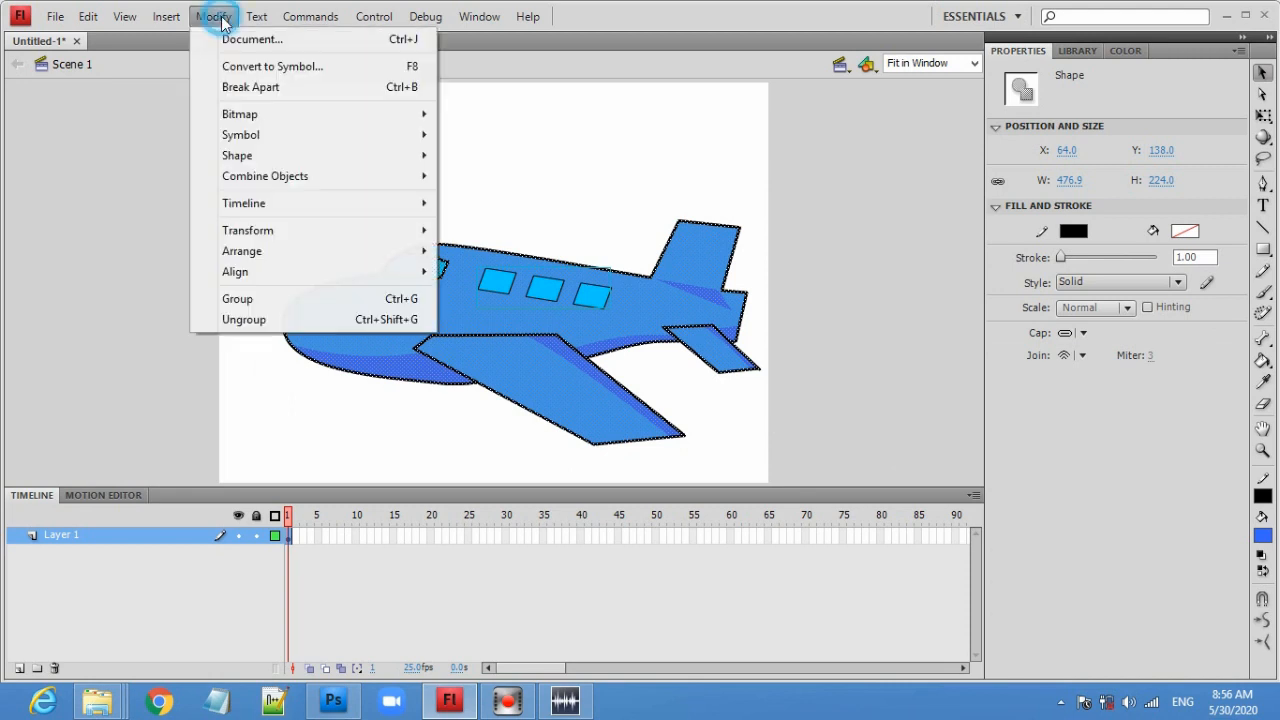
pyautogui.moveTo(259, 186)
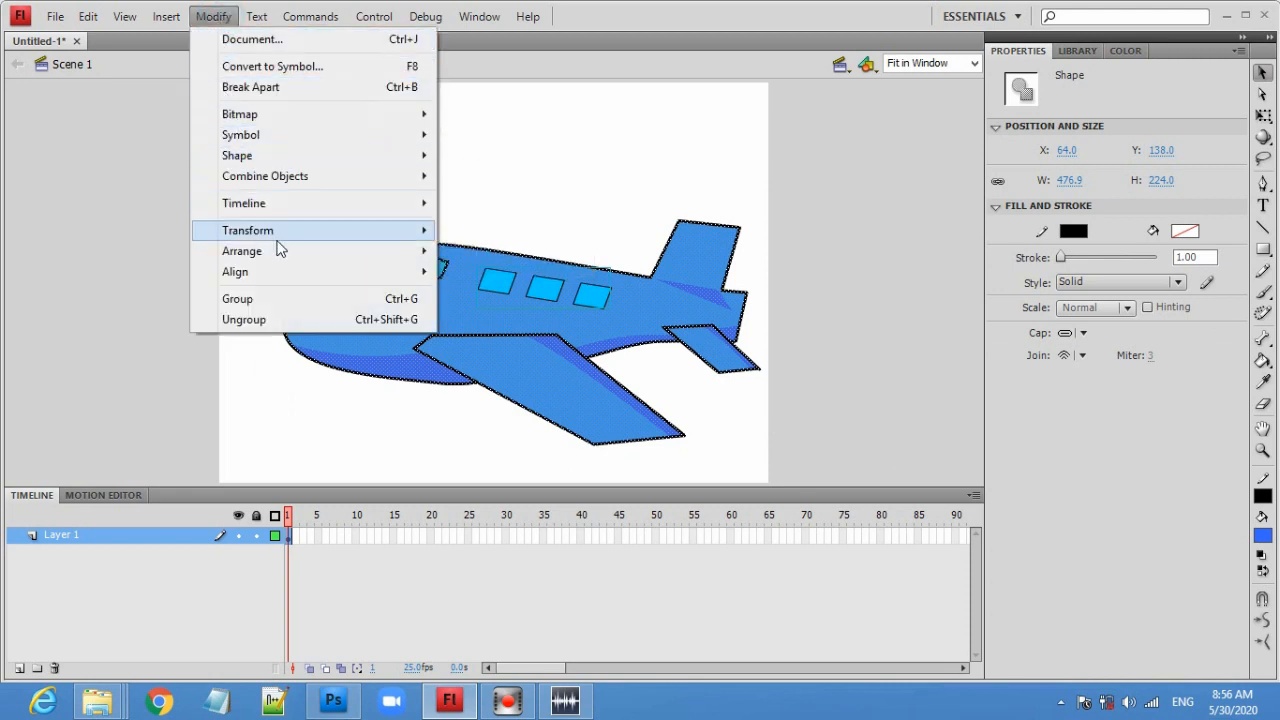
pyautogui.click(286, 300)
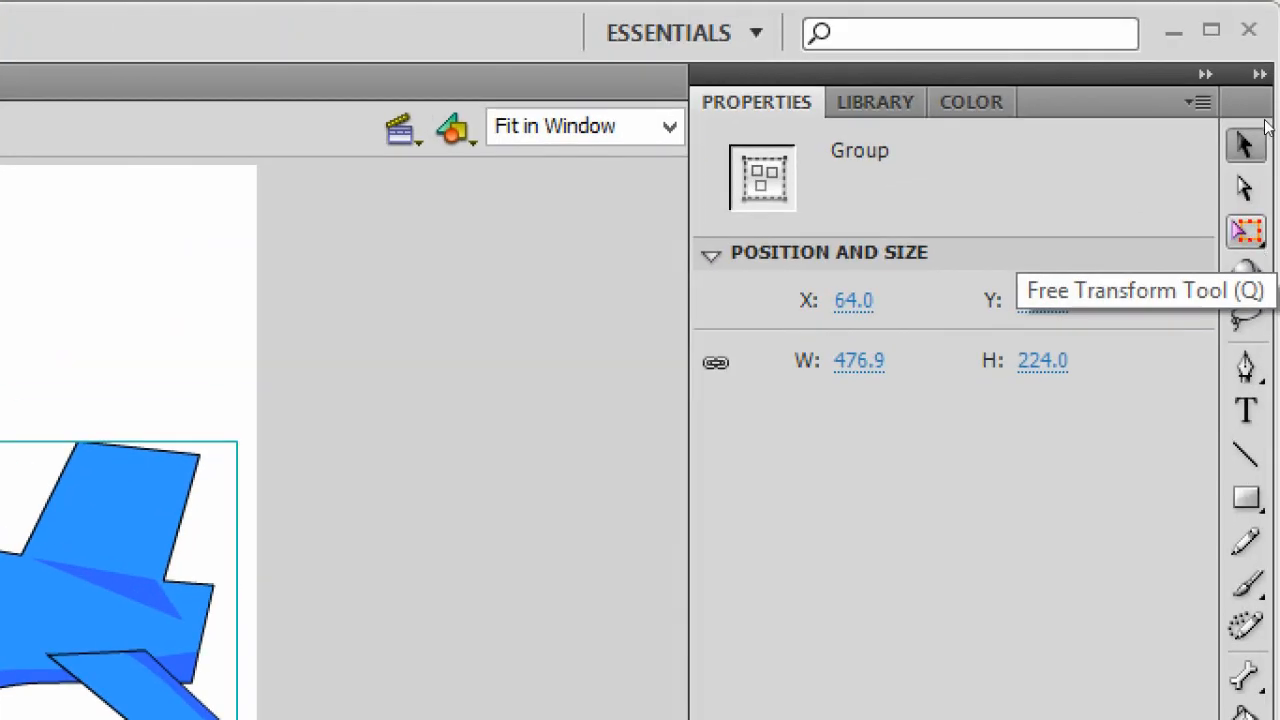
# - Scale the airplane group down to about 115 × 54 px and move it to the stage's right edge
pyautogui.click(1245, 231)
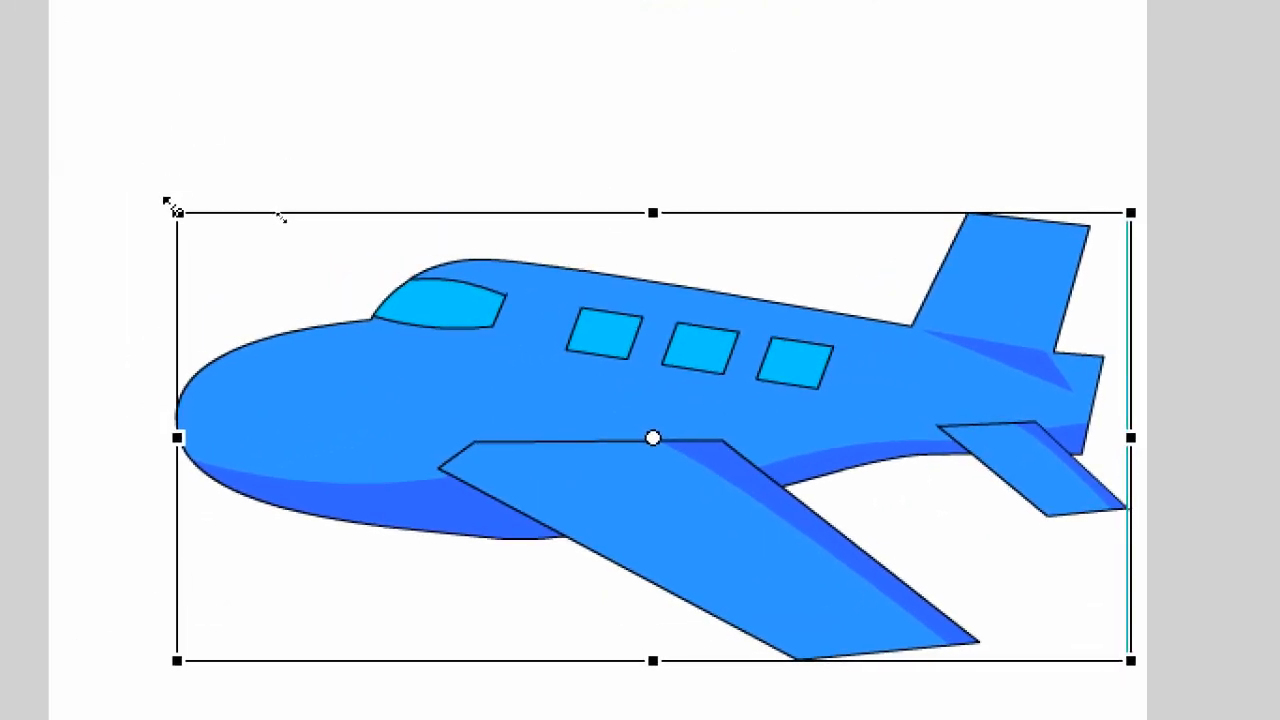
pyautogui.moveTo(170, 206); pyautogui.dragTo(529, 321)
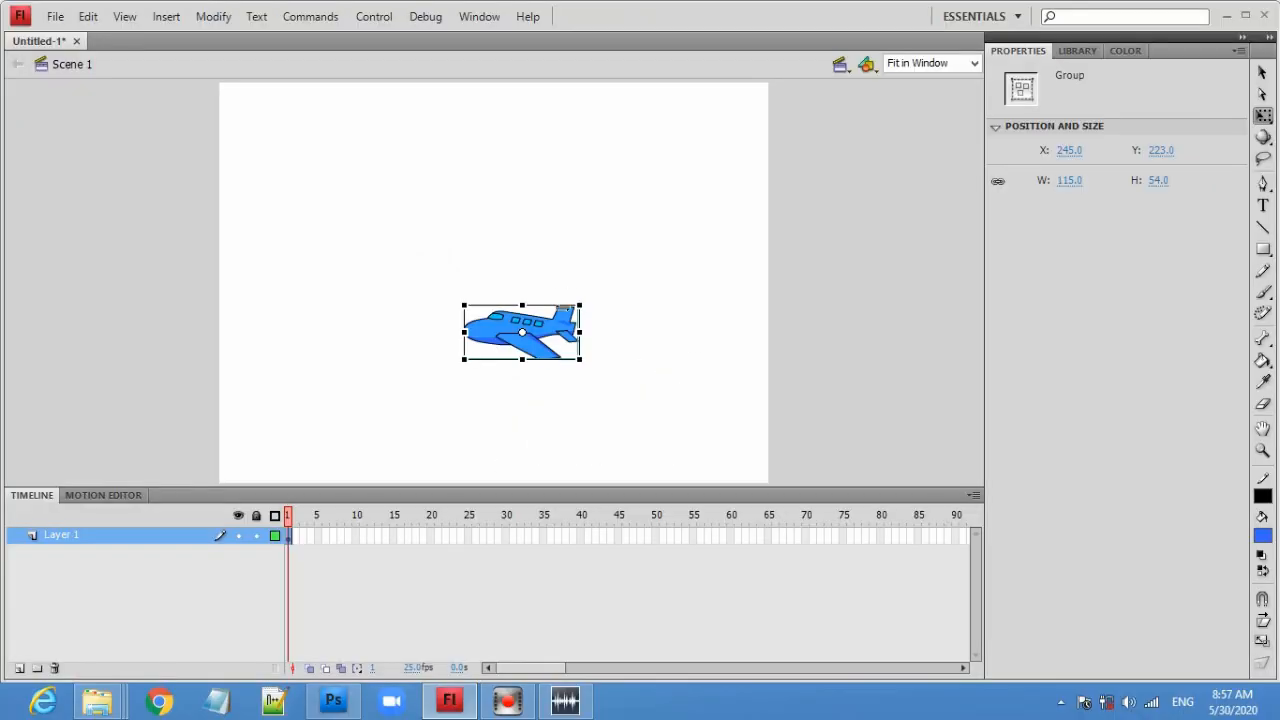
pyautogui.moveTo(577, 325); pyautogui.dragTo(808, 328)
pyautogui.click(875, 365)
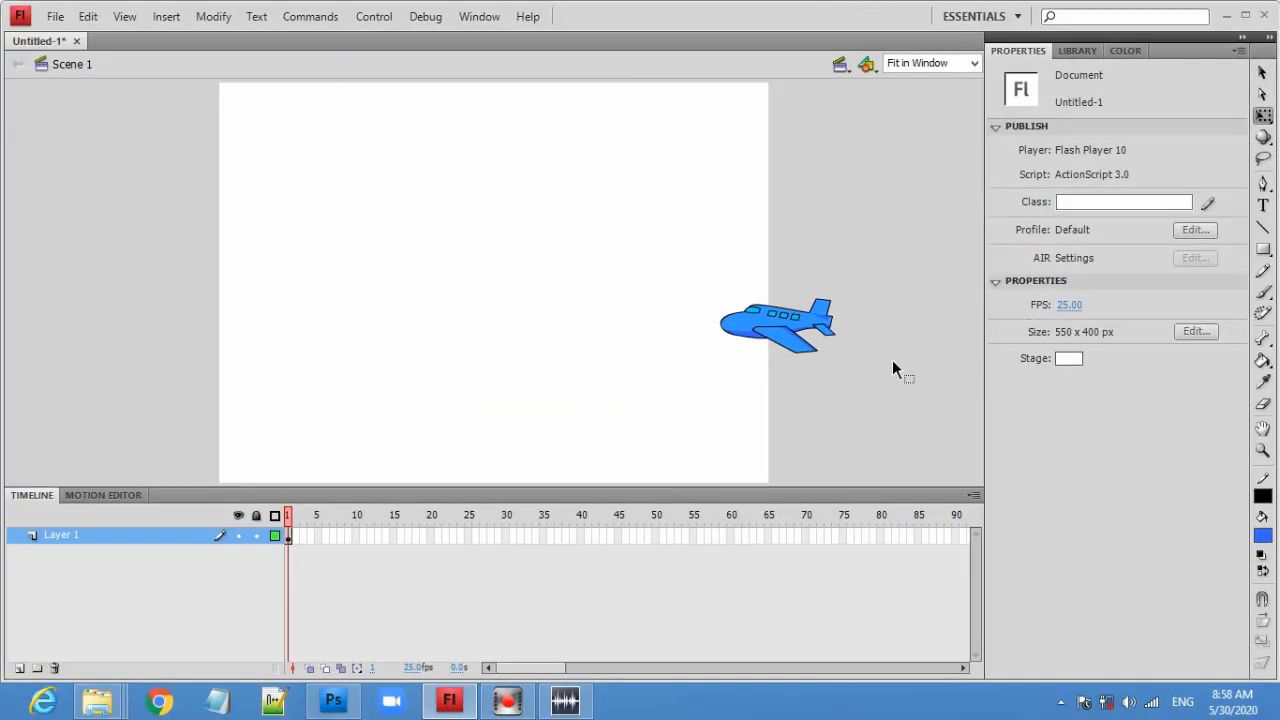
# - Insert a keyframe at frame 75 on Layer 1
pyautogui.click(870, 263)
pyautogui.moveTo(719, 378); pyautogui.dragTo(710, 373)
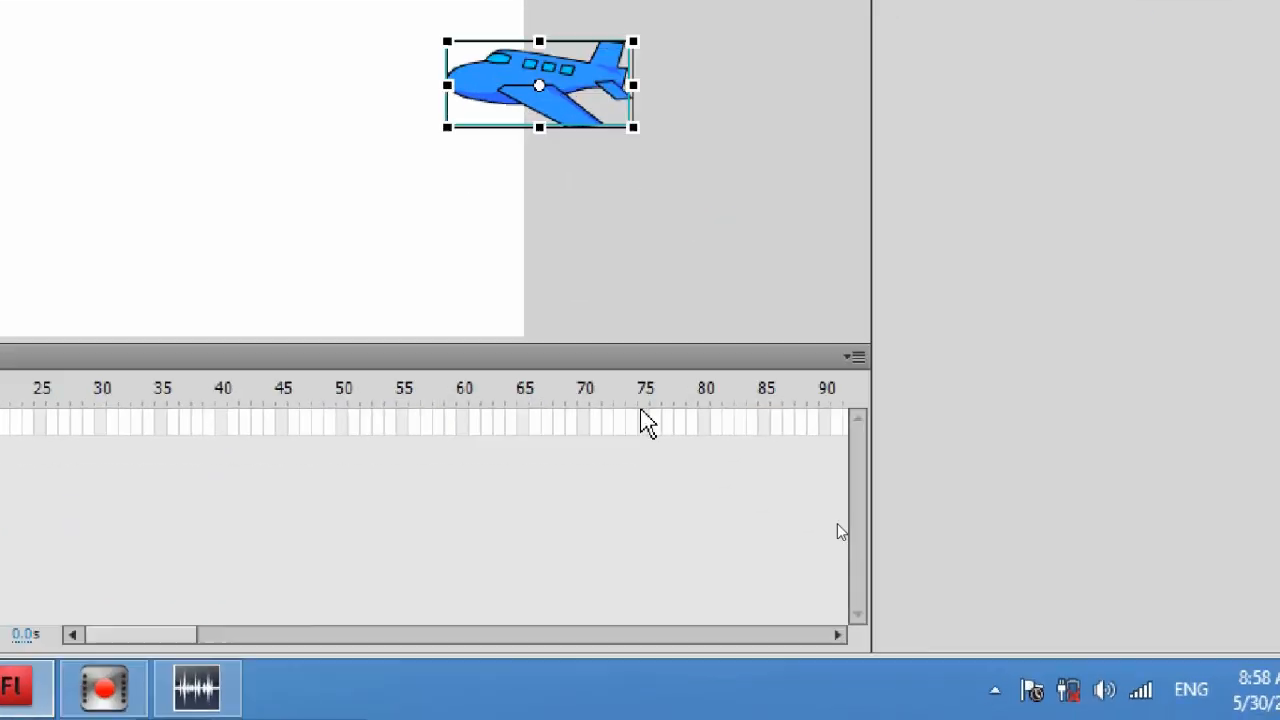
pyautogui.click(655, 387)
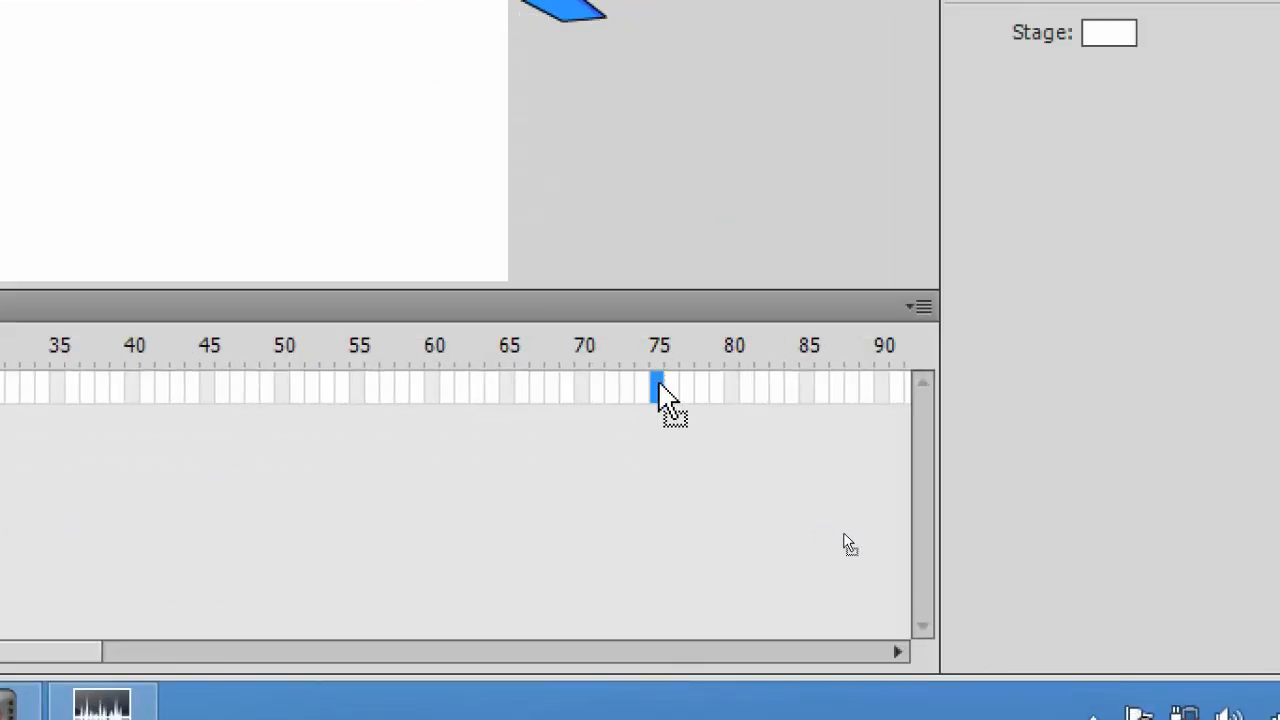
pyautogui.rightClick(661, 392)
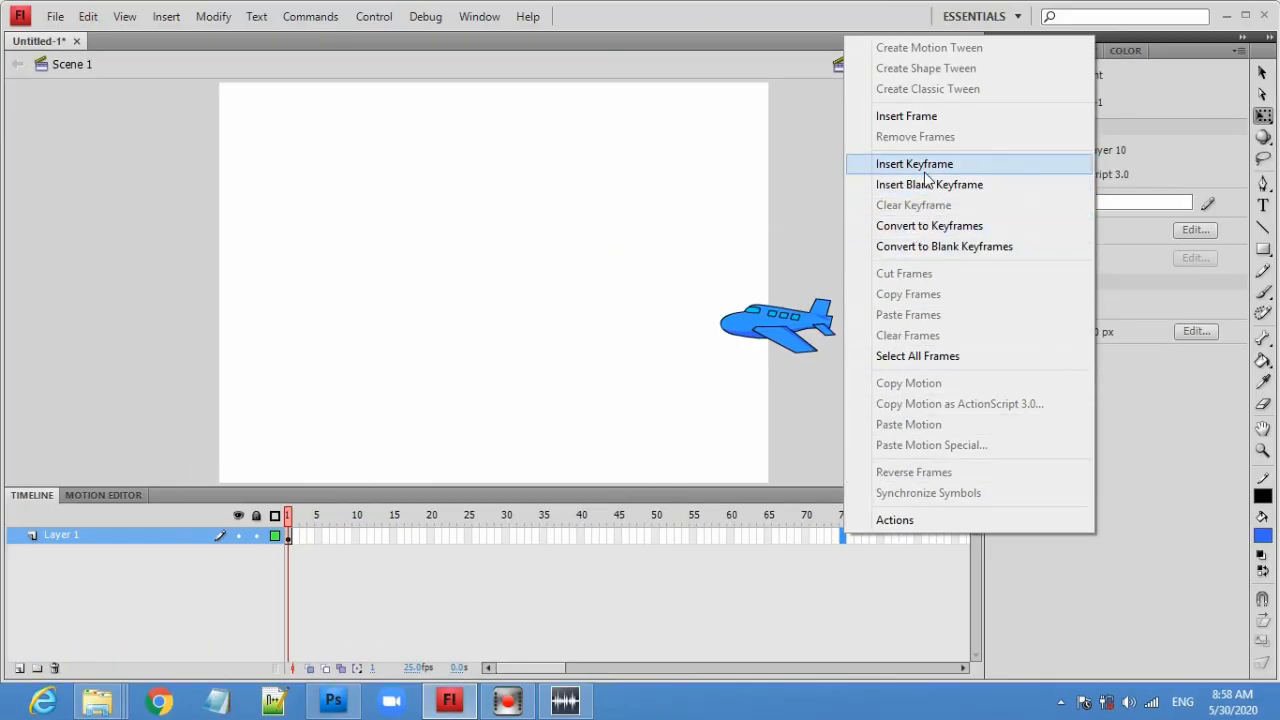
pyautogui.click(926, 170)
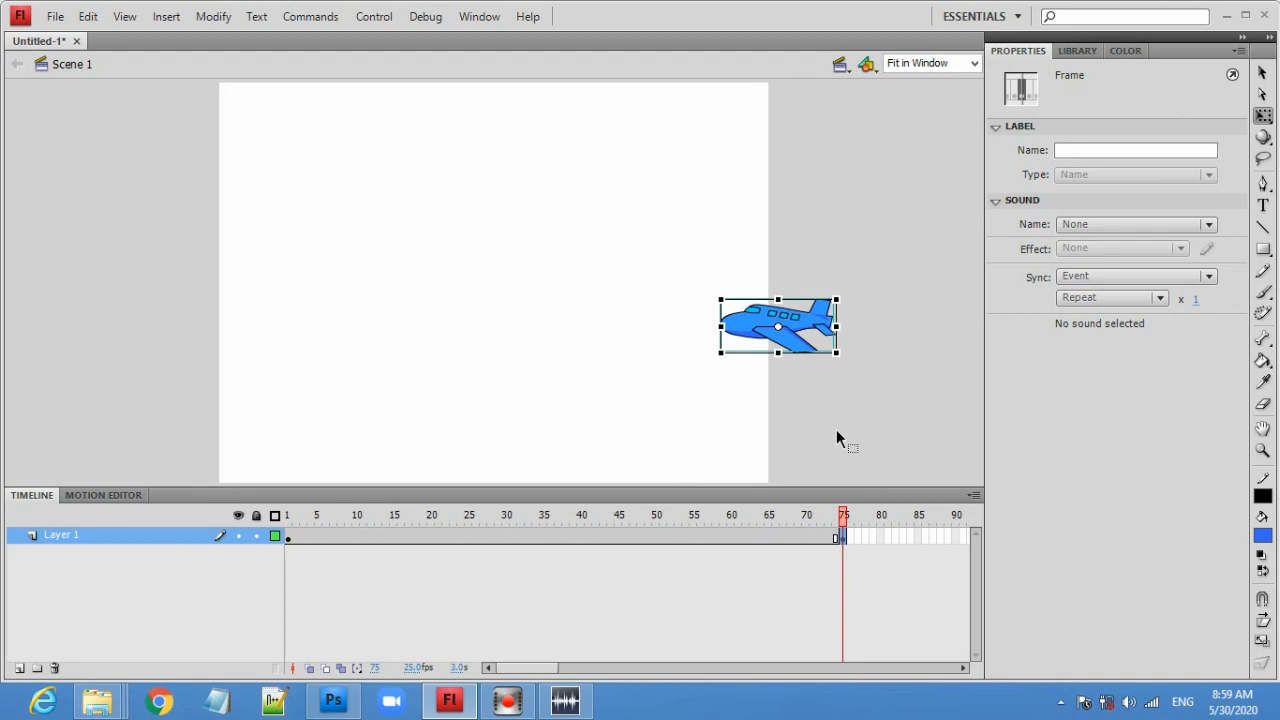
# - Create a classic tween from frame 1 to frame 75
pyautogui.click(289, 541)
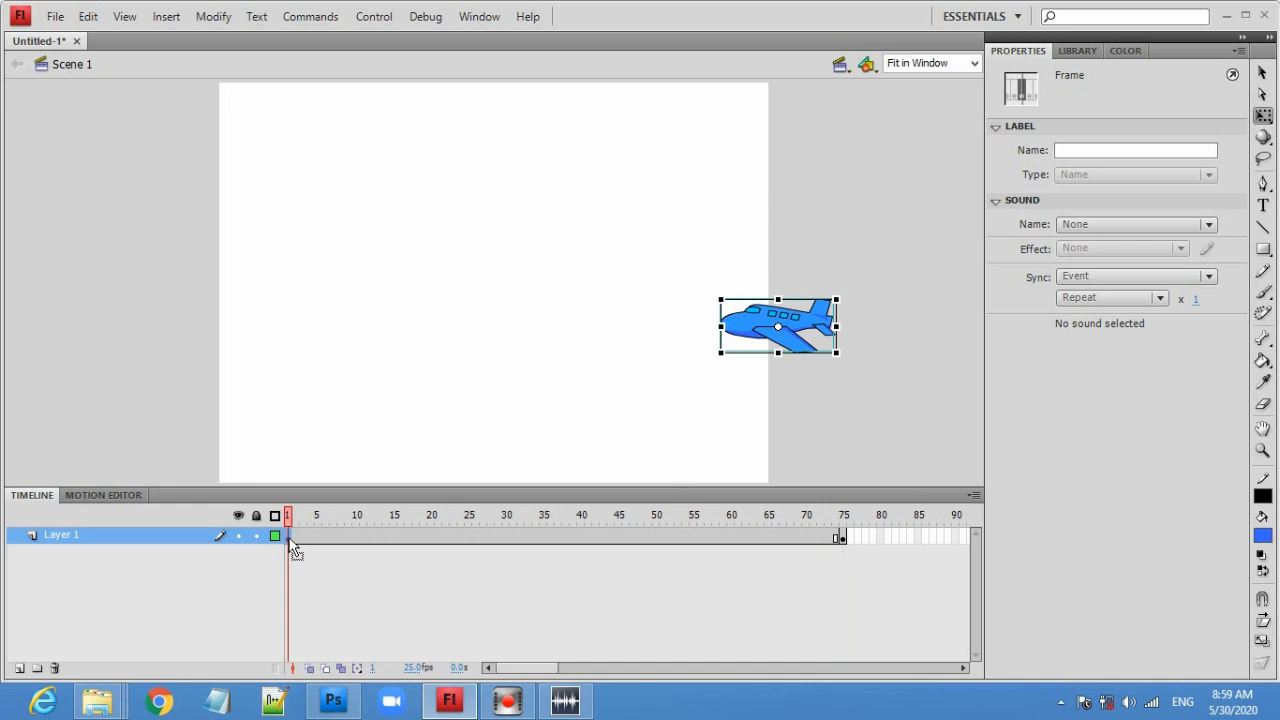
pyautogui.rightClick(290, 542)
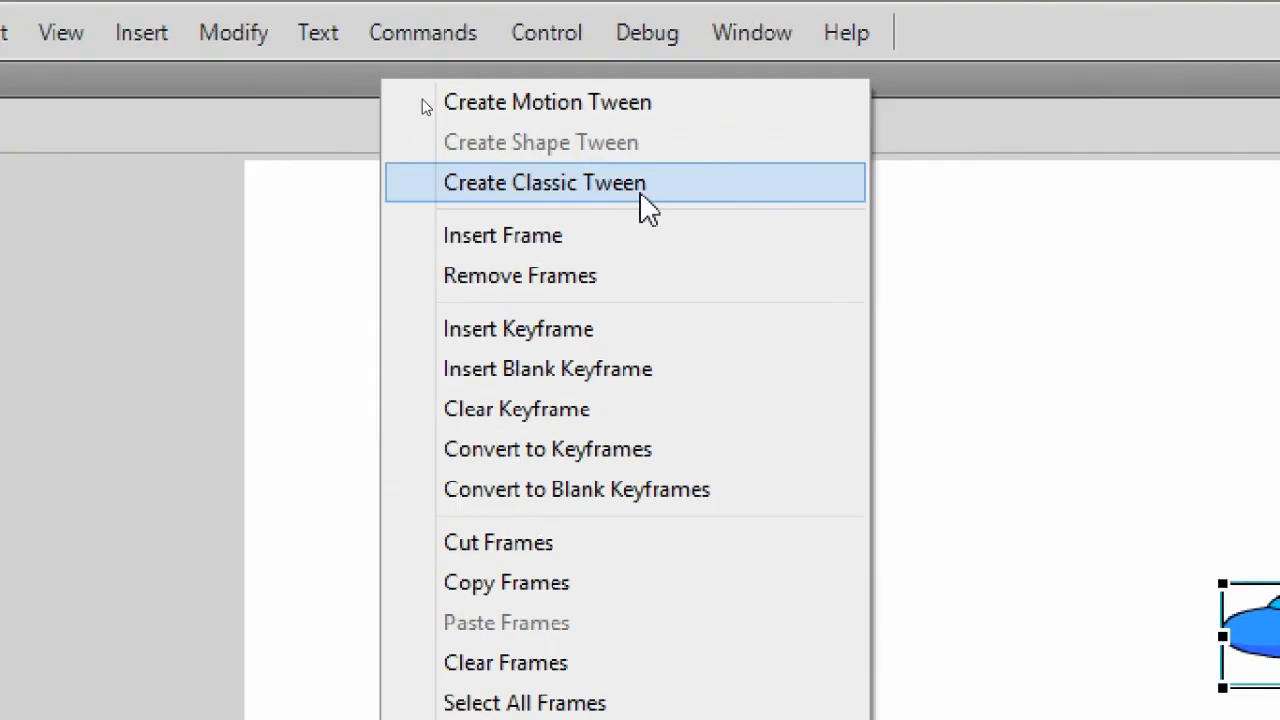
pyautogui.click(646, 199)
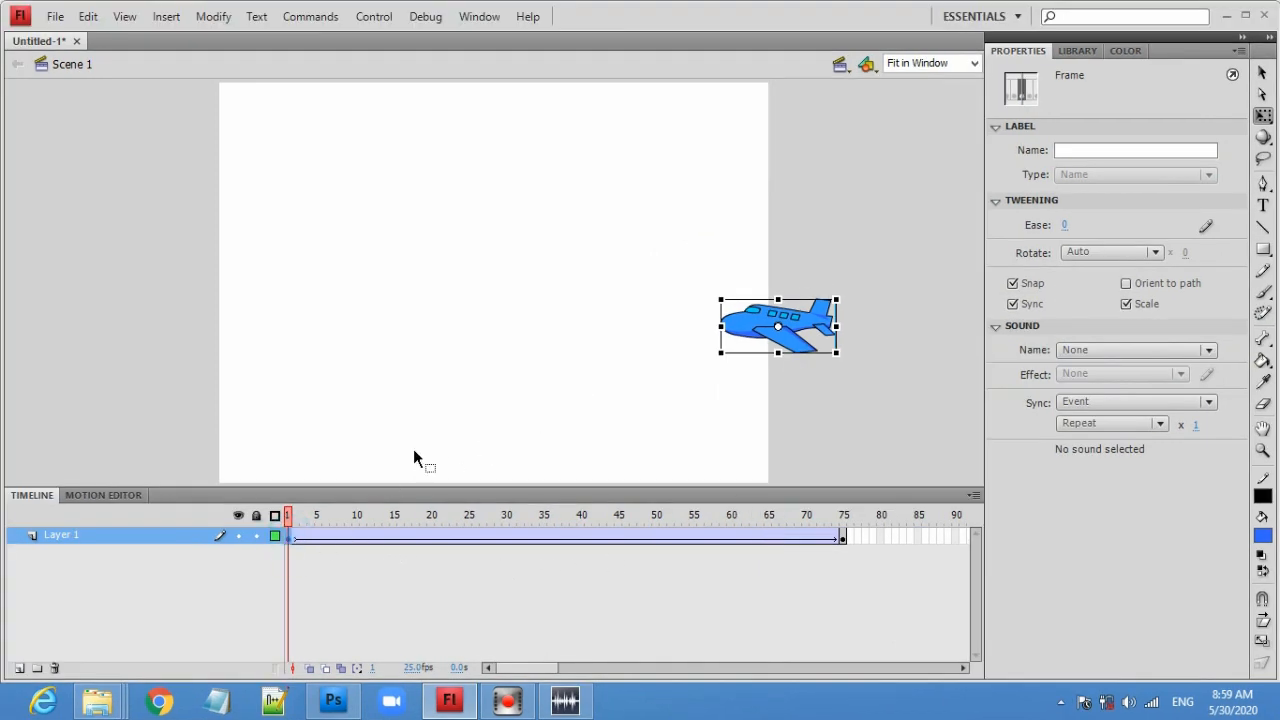
# - At frame 75, move the airplane to the stage's left edge, about X -13.7
pyautogui.click(843, 536)
pyautogui.moveTo(301, 514)
pyautogui.mouseDown()
pyautogui.moveTo(418, 522)
pyautogui.moveTo(884, 495)
pyautogui.moveTo(522, 498)
pyautogui.moveTo(294, 515)
pyautogui.moveTo(463, 515)
pyautogui.moveTo(287, 521)
pyautogui.mouseUp()
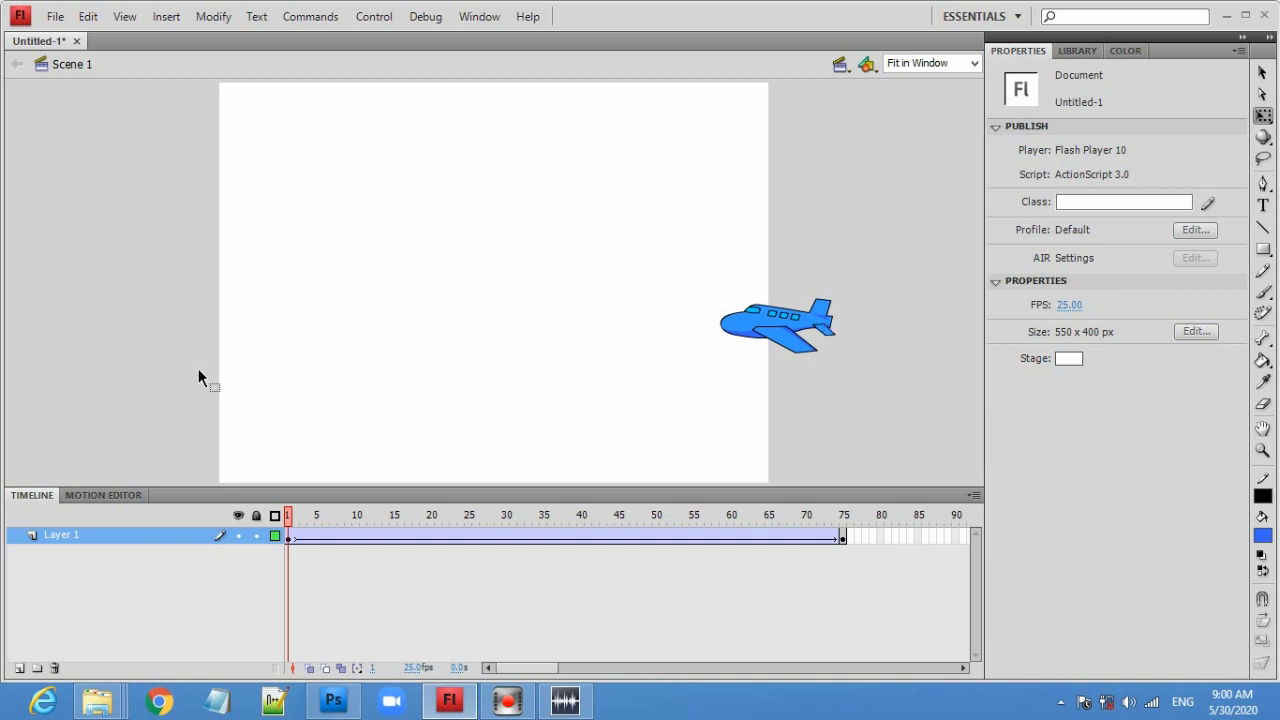
pyautogui.click(843, 541)
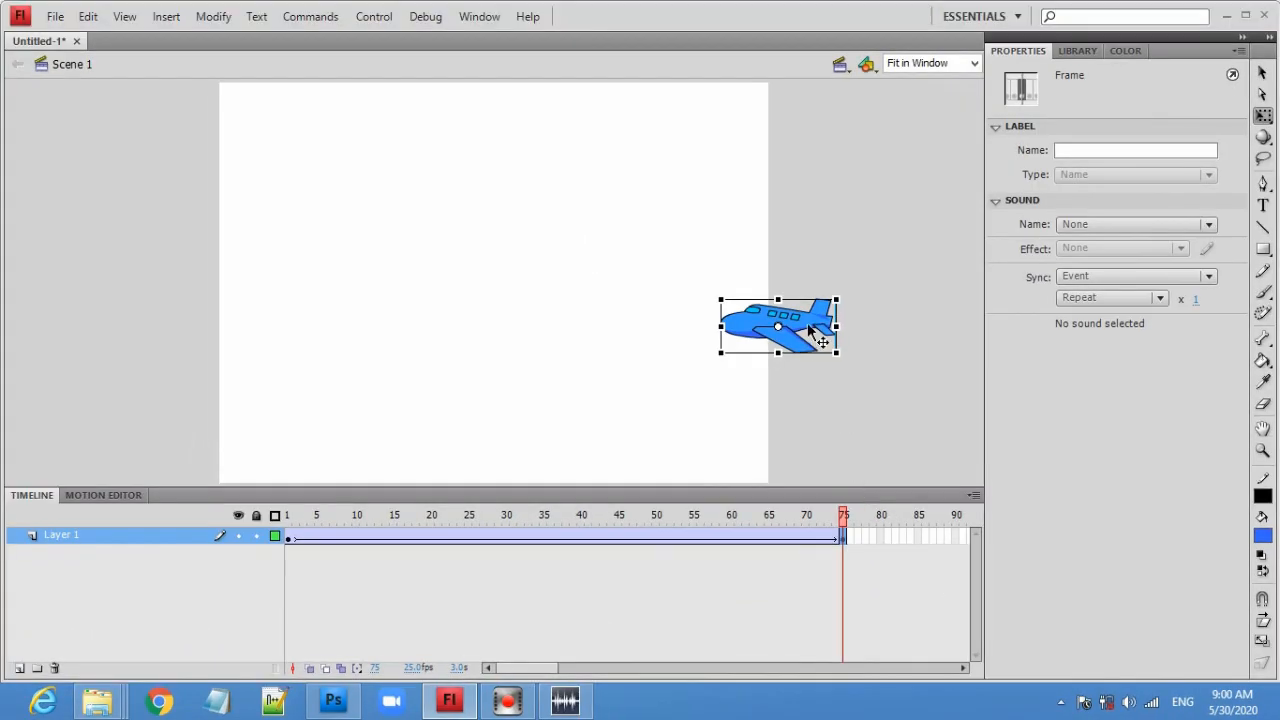
pyautogui.moveTo(808, 330); pyautogui.dragTo(233, 338)
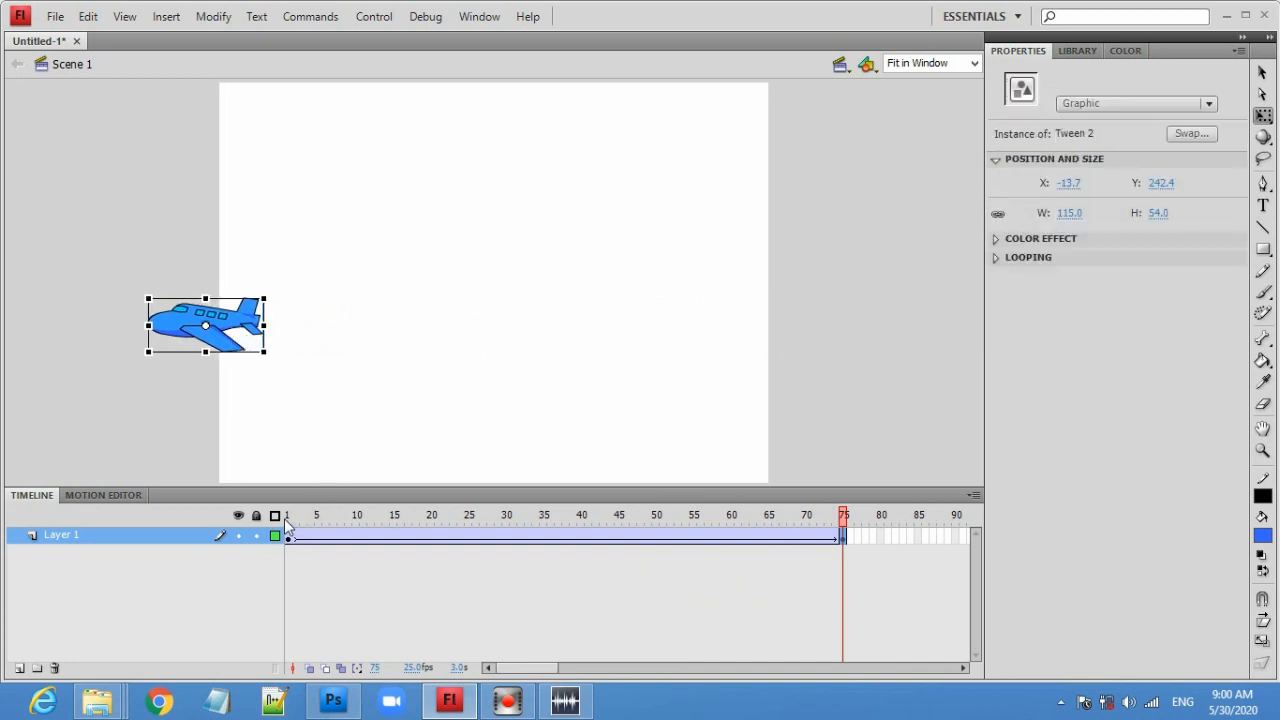
pyautogui.moveTo(289, 522); pyautogui.dragTo(288, 490)
pyautogui.click(386, 85)
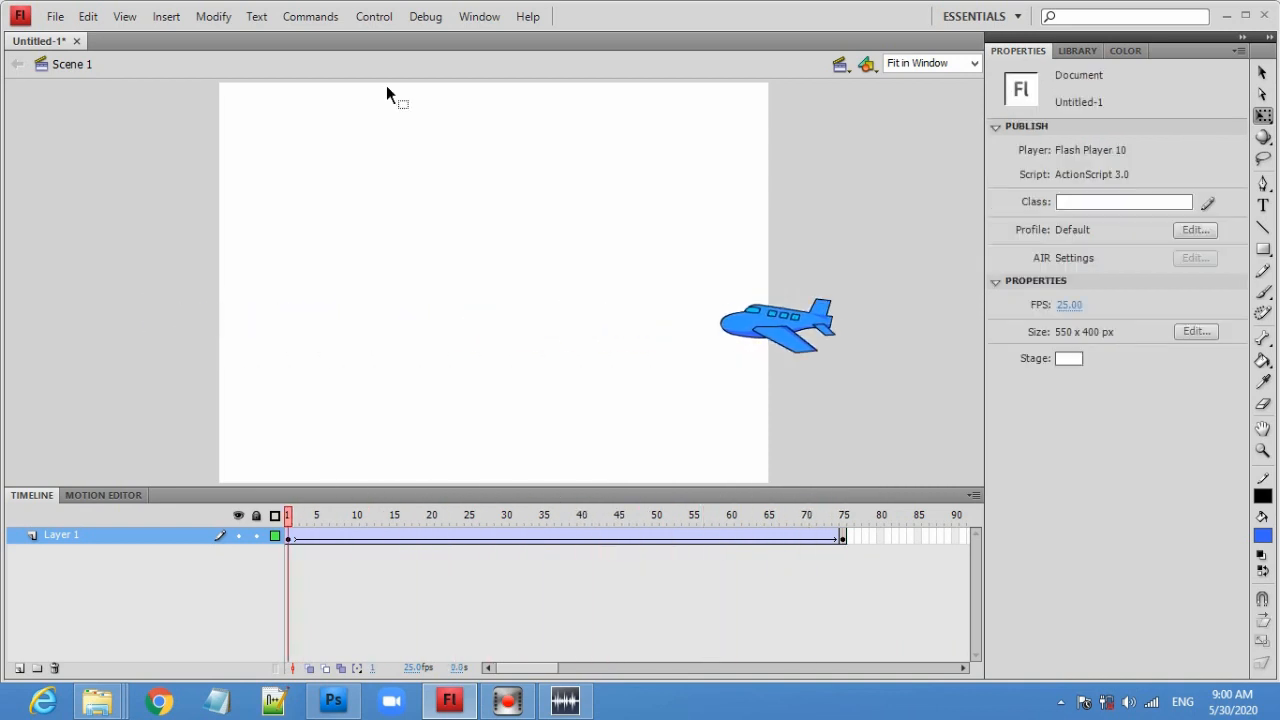
# - Test the movie to preview the airplane animation, then close the preview window
pyautogui.click(388, 17)
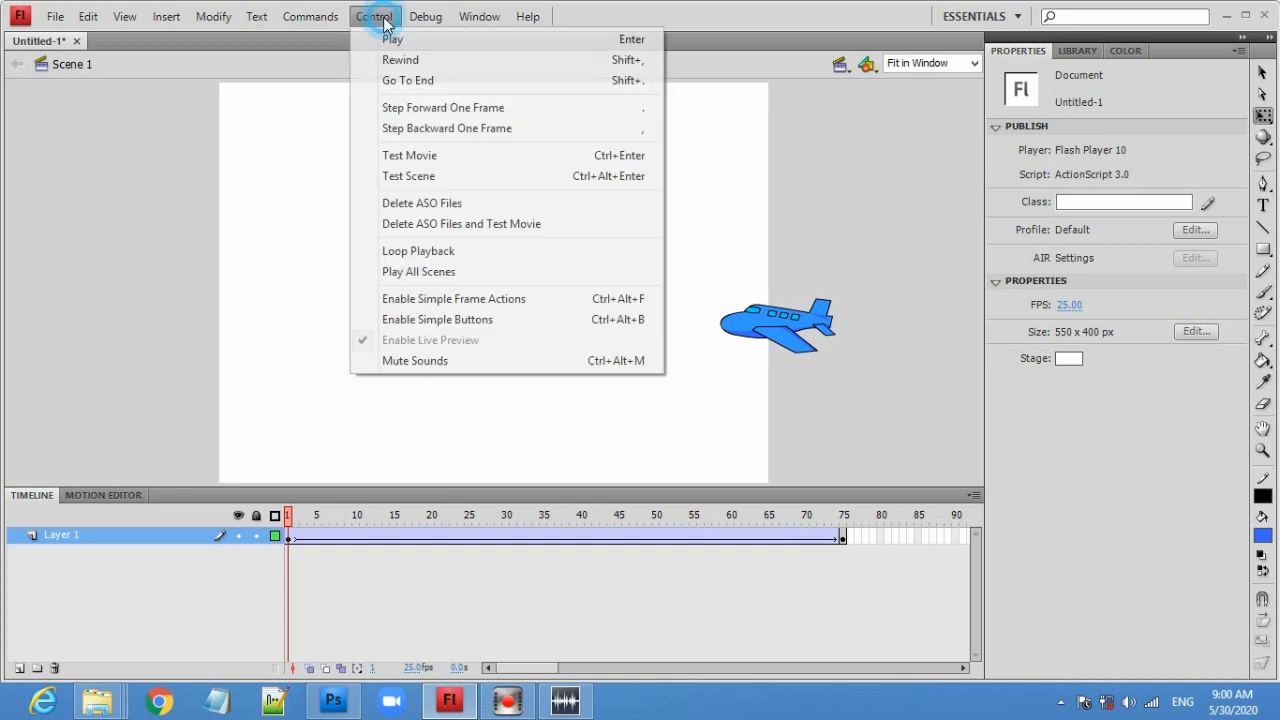
pyautogui.click(447, 163)
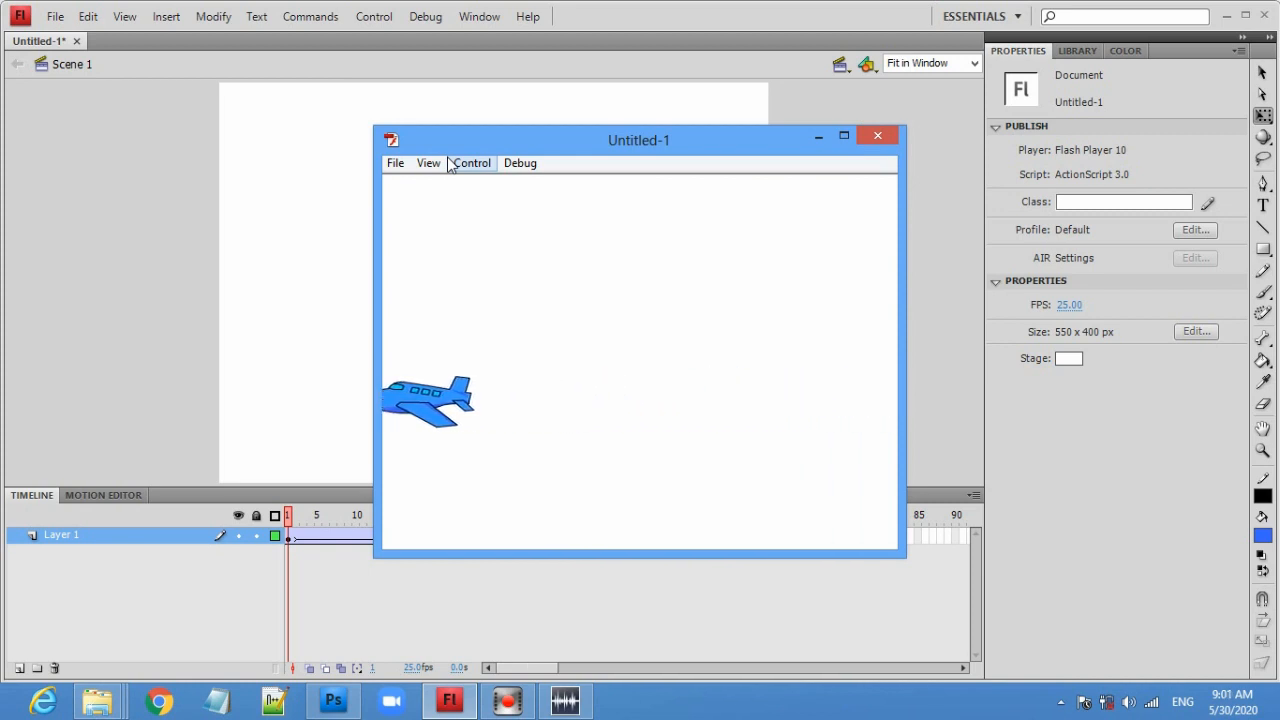
pyautogui.click(876, 139)
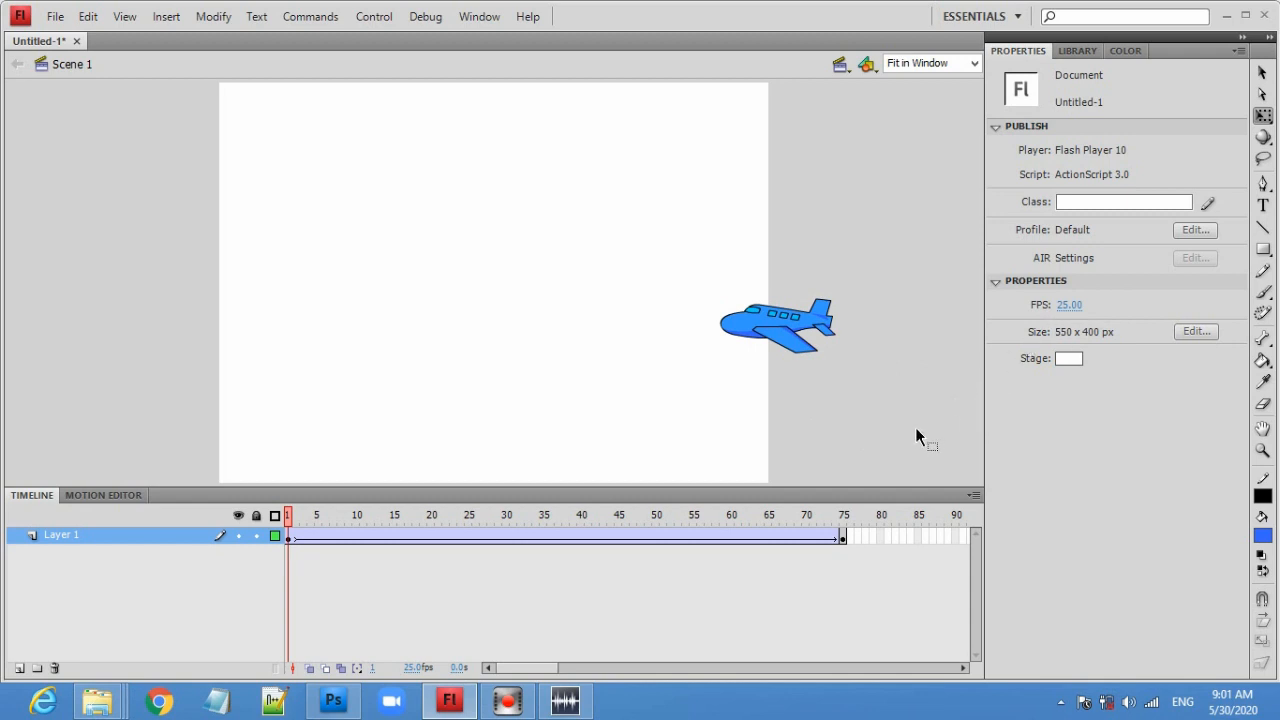
# - Insert a keyframe at frame 25 within the tween
pyautogui.click(470, 540)
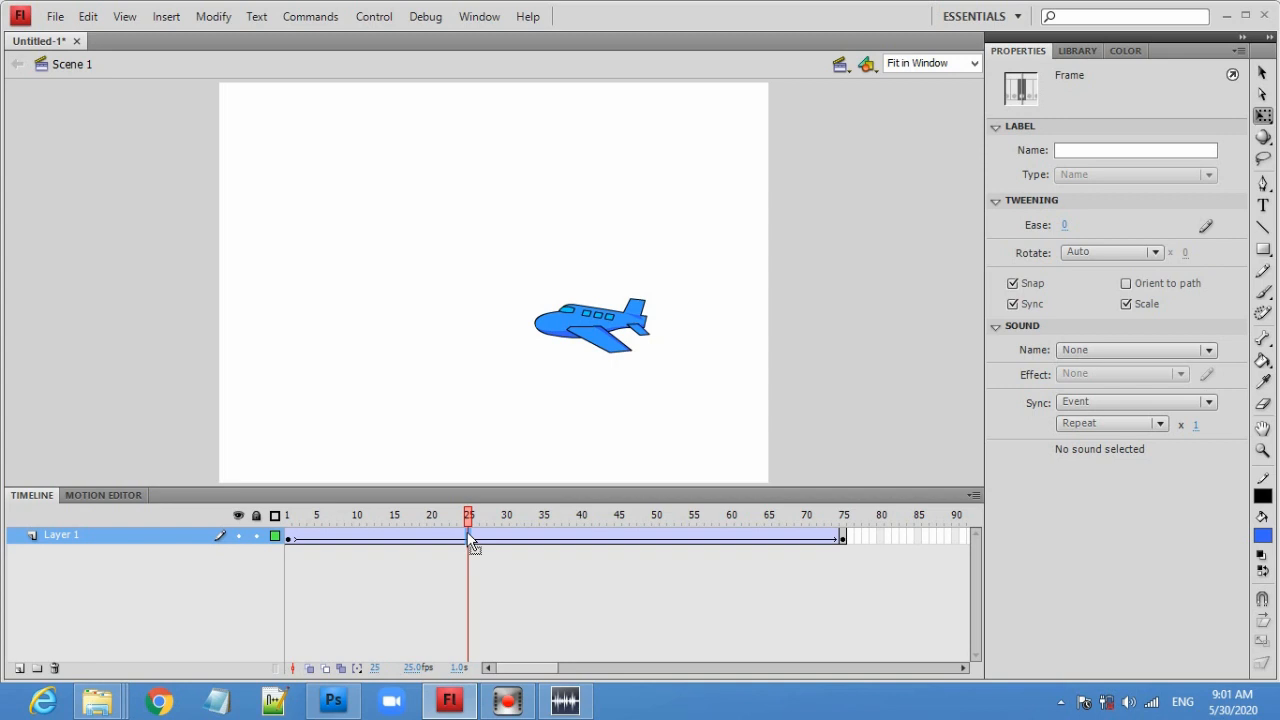
pyautogui.rightClick(470, 538)
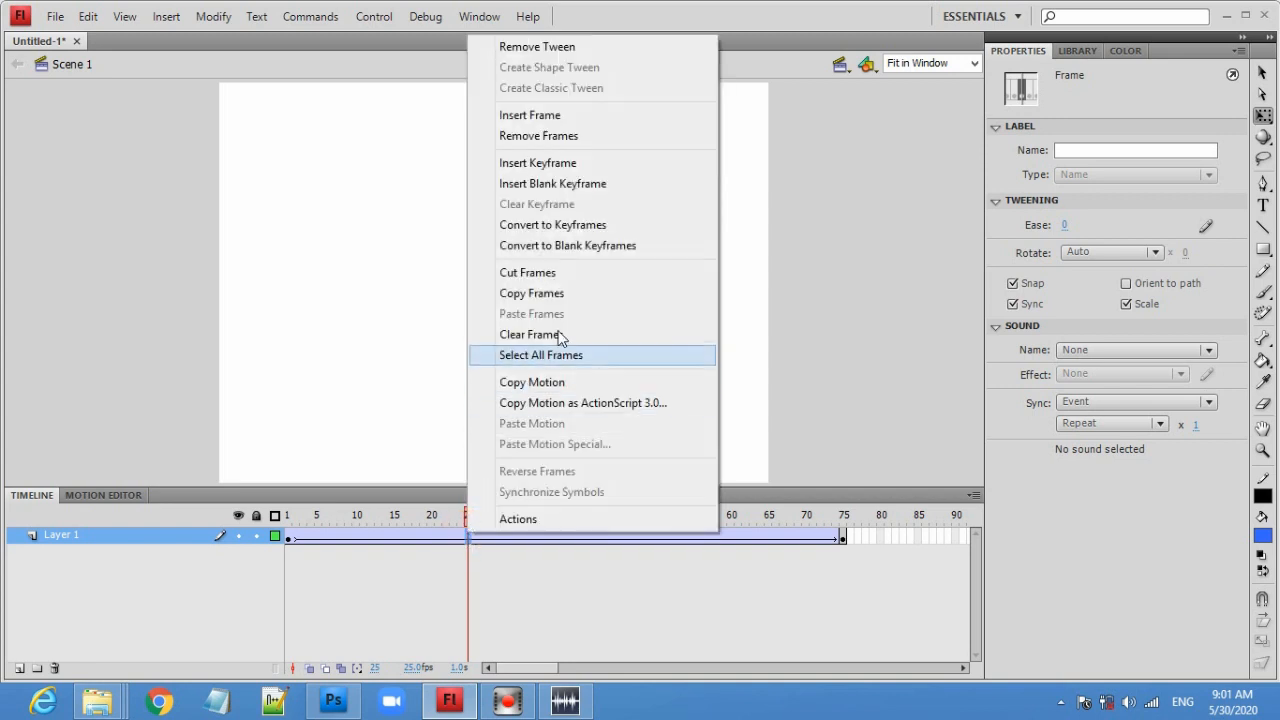
pyautogui.click(592, 163)
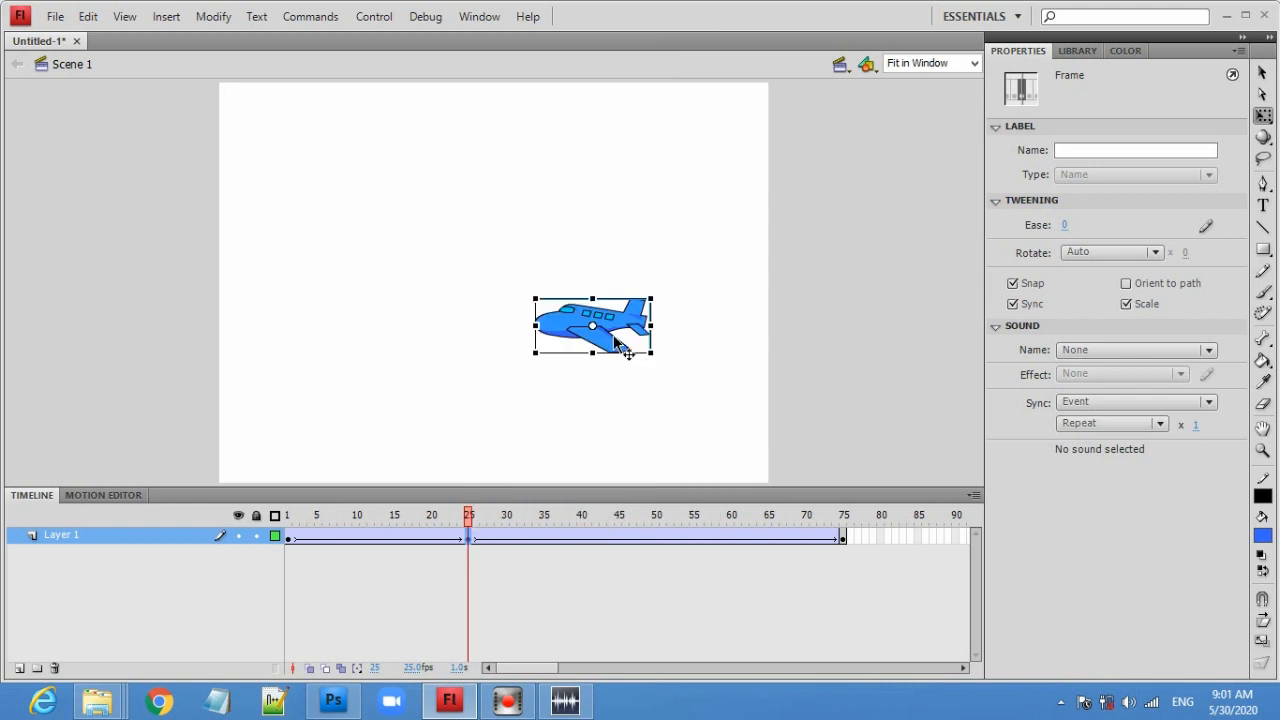
# - Move the airplane to the stage's top at frame 25 (about X 286.3, Y 35.8) and to its bottom at frame 50 (about X 165.4, Y 373.0)
pyautogui.moveTo(613, 330); pyautogui.dragTo(525, 120)
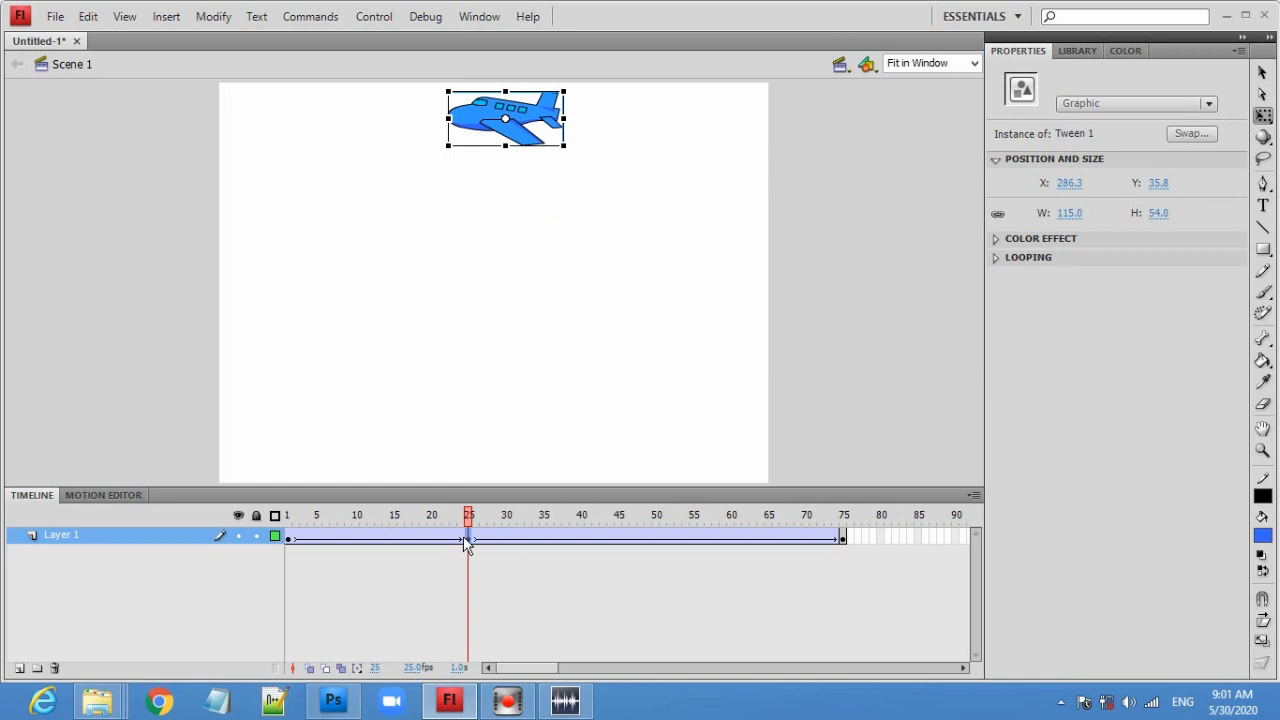
pyautogui.click(656, 540)
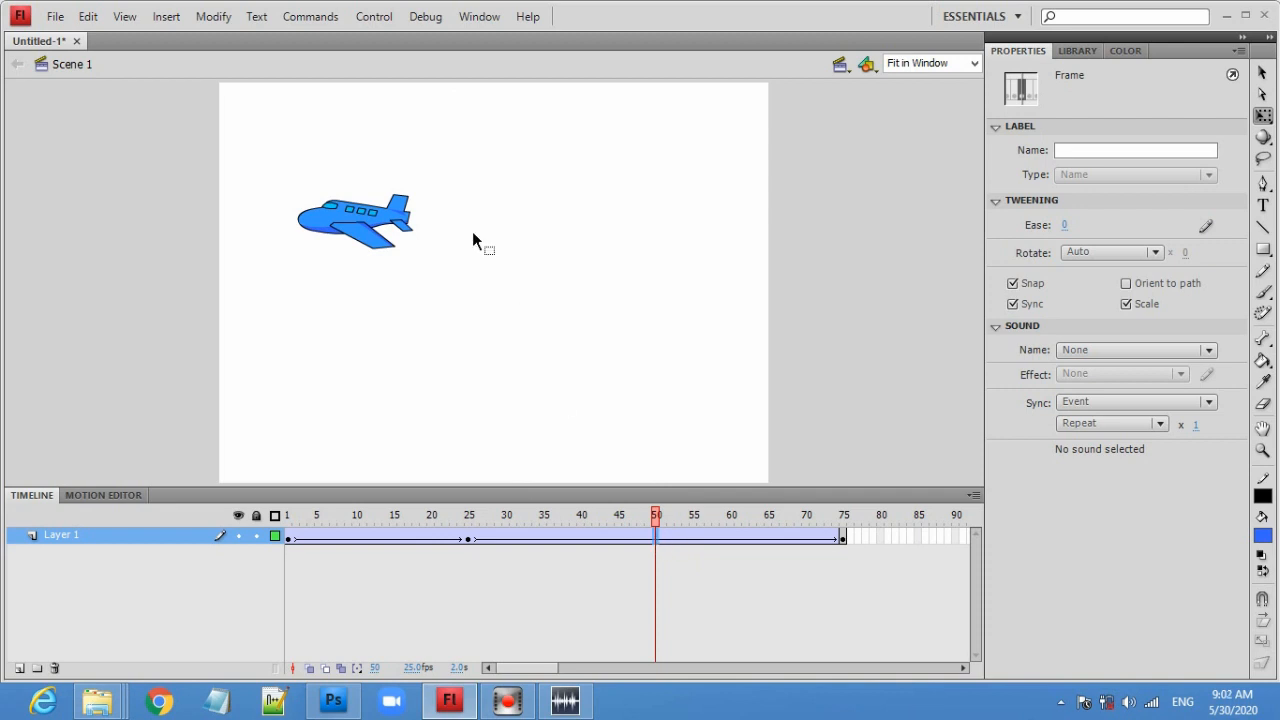
pyautogui.moveTo(385, 225); pyautogui.dragTo(414, 458)
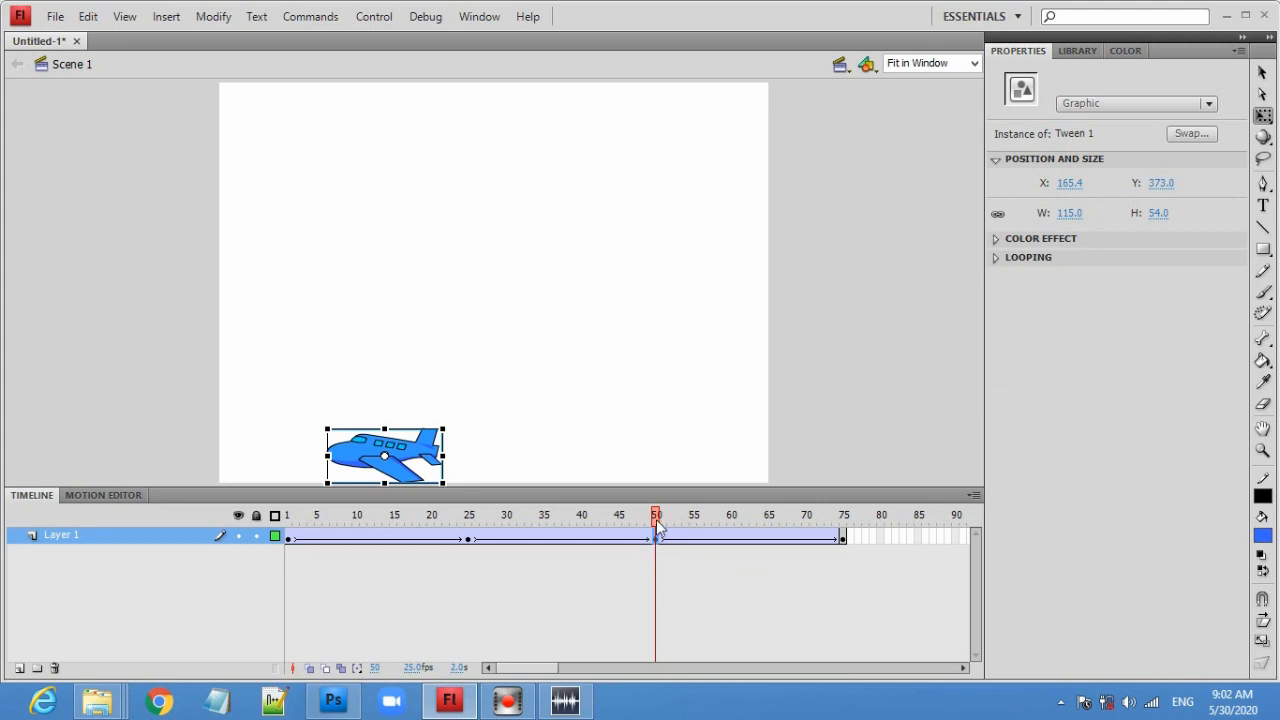
# - Scrub to frame 75 and test the movie twice to preview the flight path, closing the preview each time
pyautogui.moveTo(660, 528); pyautogui.dragTo(900, 505)
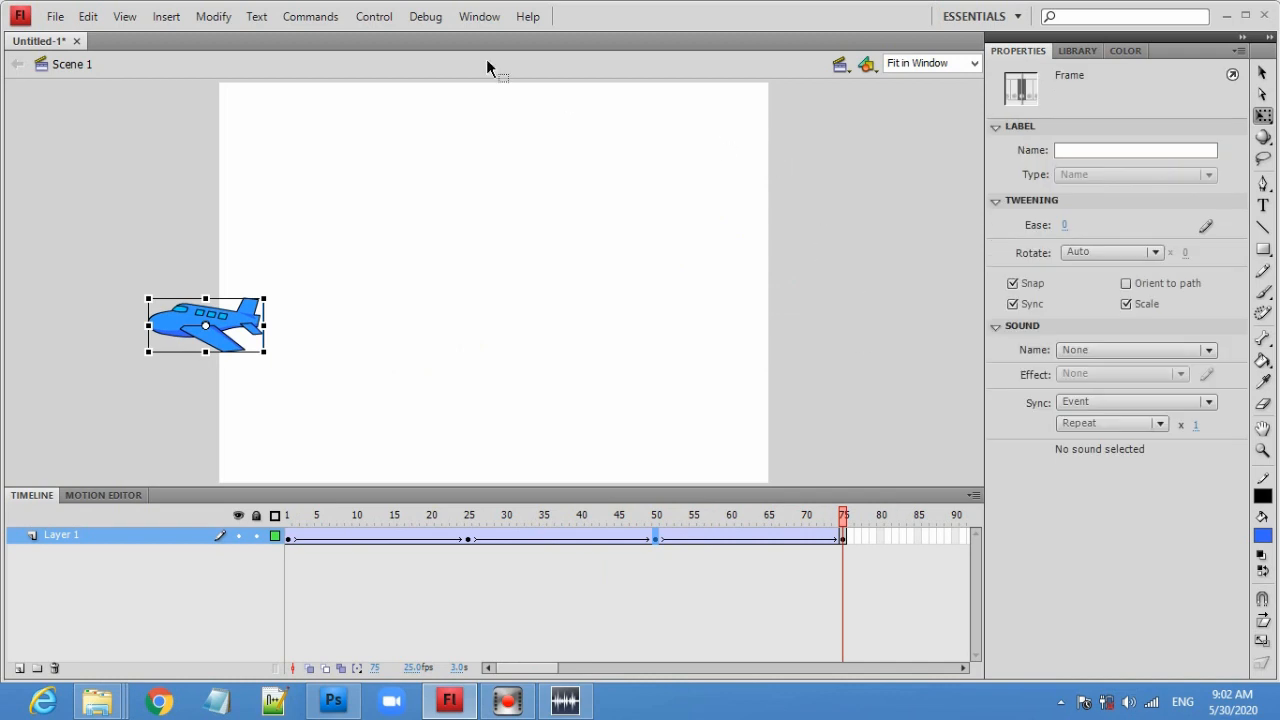
pyautogui.click(372, 17)
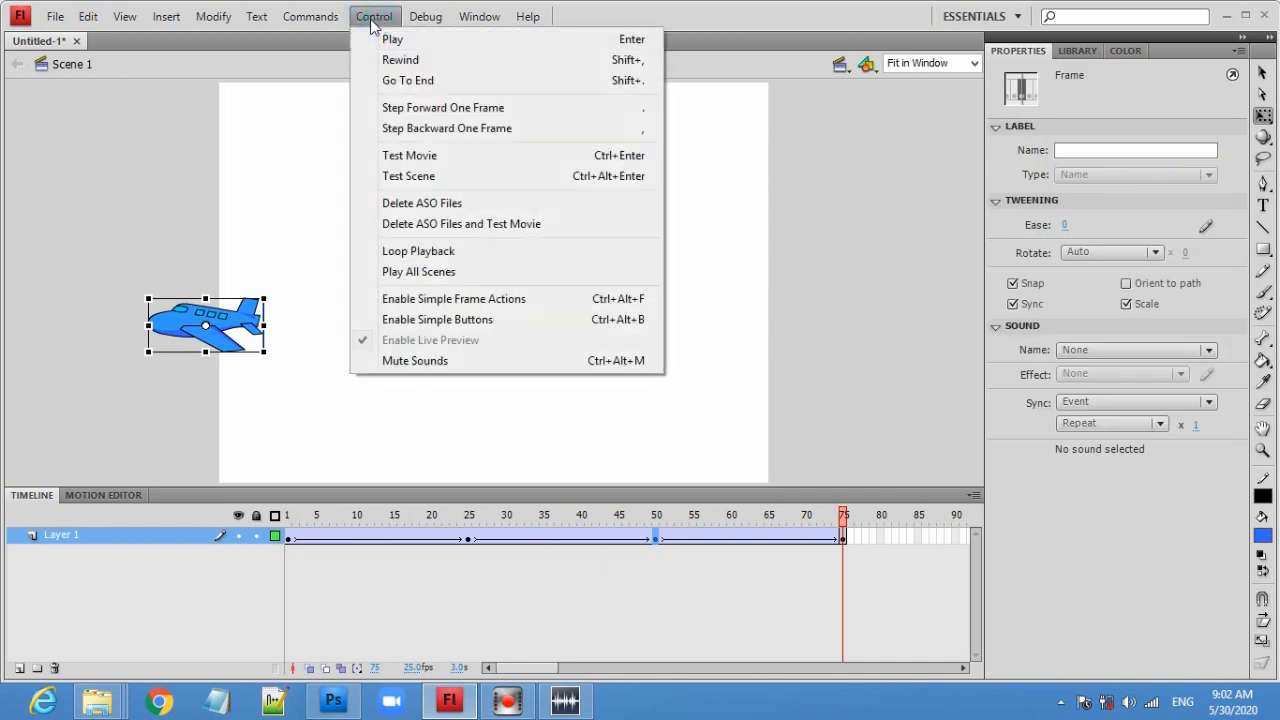
pyautogui.click(433, 158)
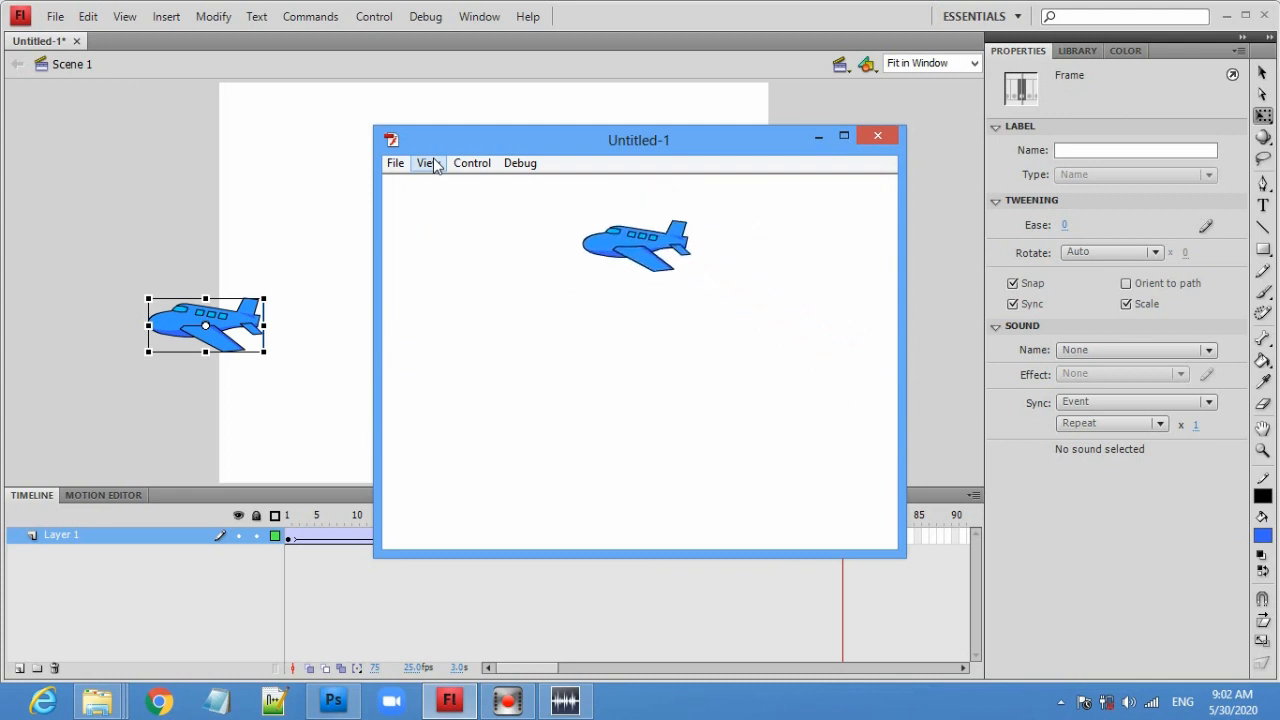
pyautogui.click(892, 137)
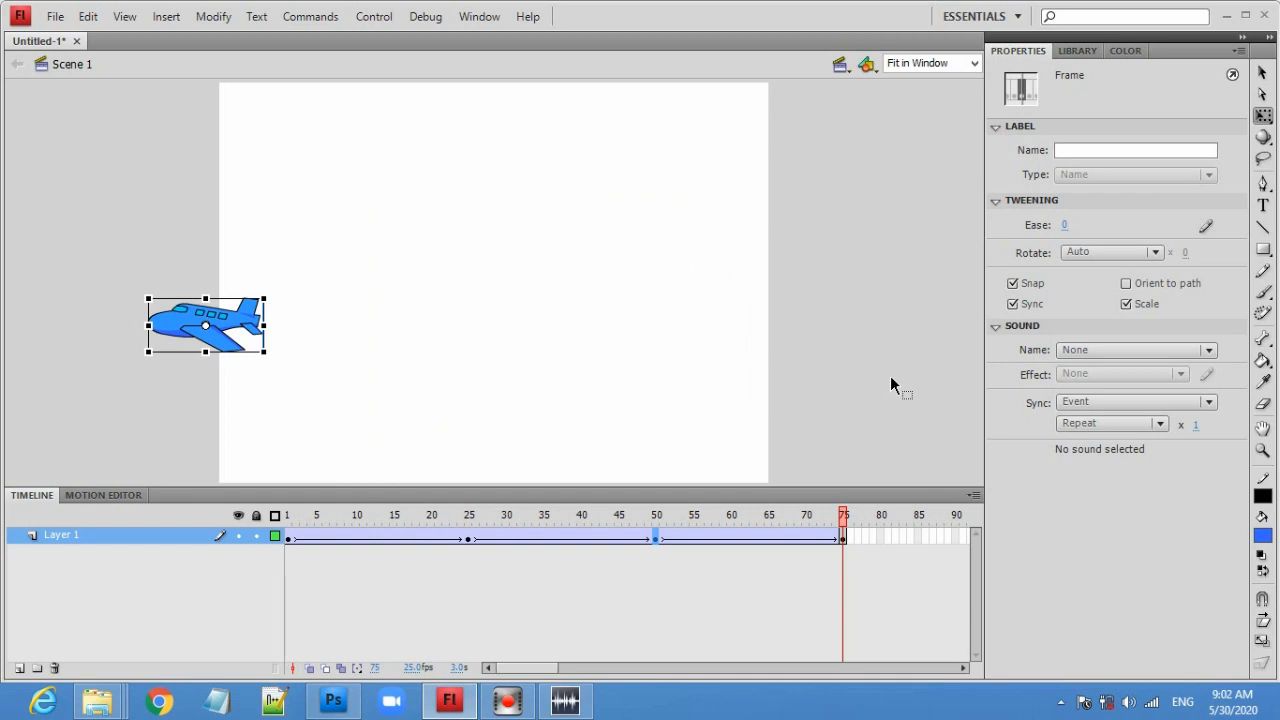
pyautogui.hotkey('ctrl', 'Return')
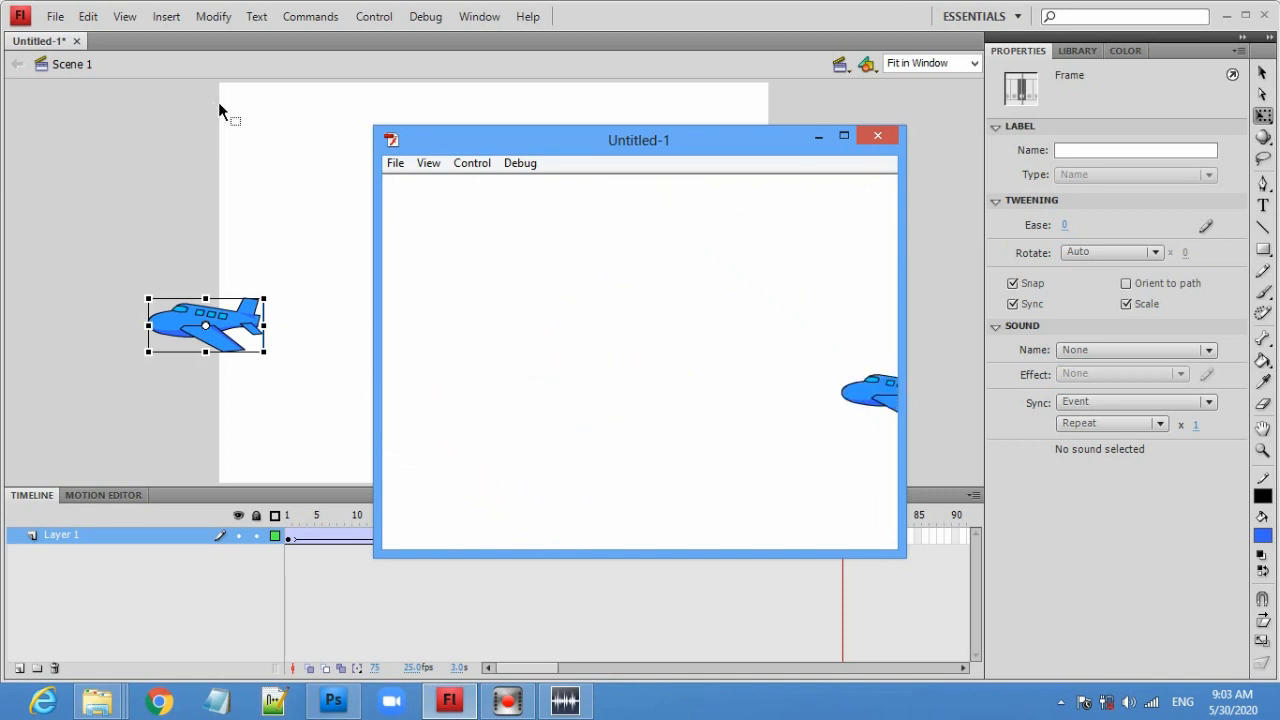
pyautogui.click(882, 136)
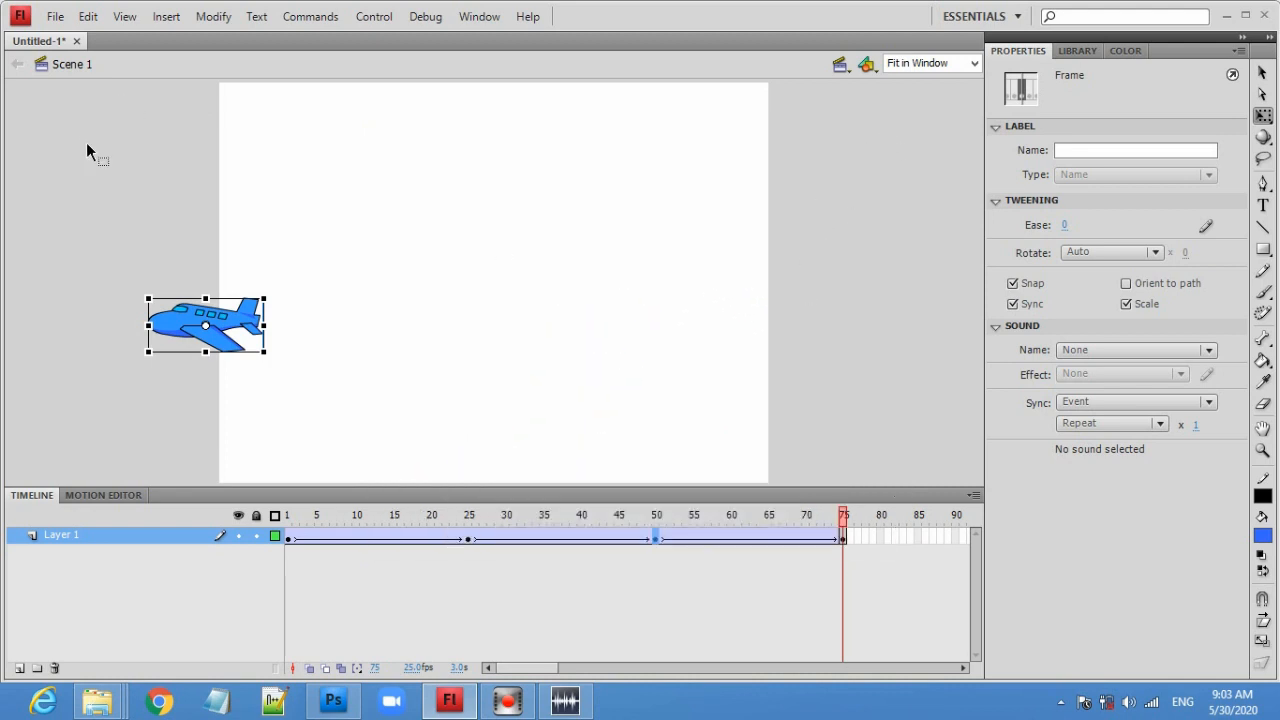
# - Save the document as "2 Motion Tween" in the ANIMASI FLASH folder, replacing the existing file
pyautogui.click(56, 17)
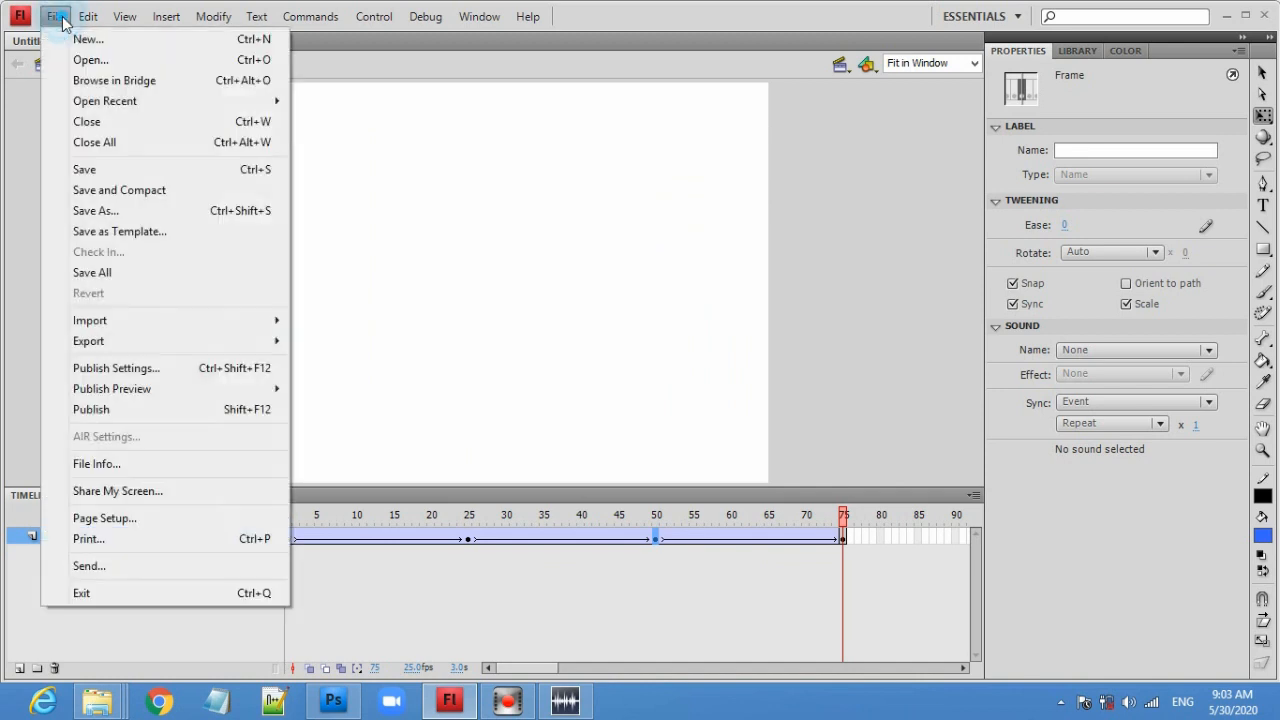
pyautogui.click(108, 175)
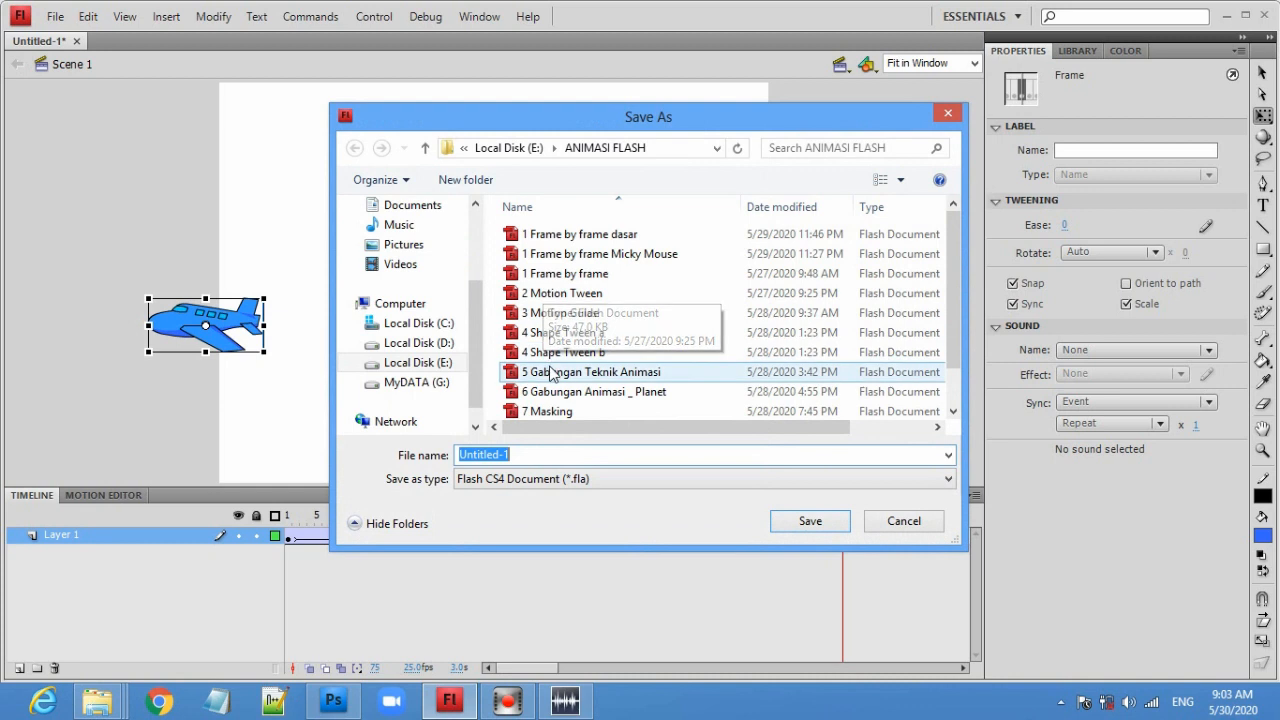
pyautogui.click(563, 296)
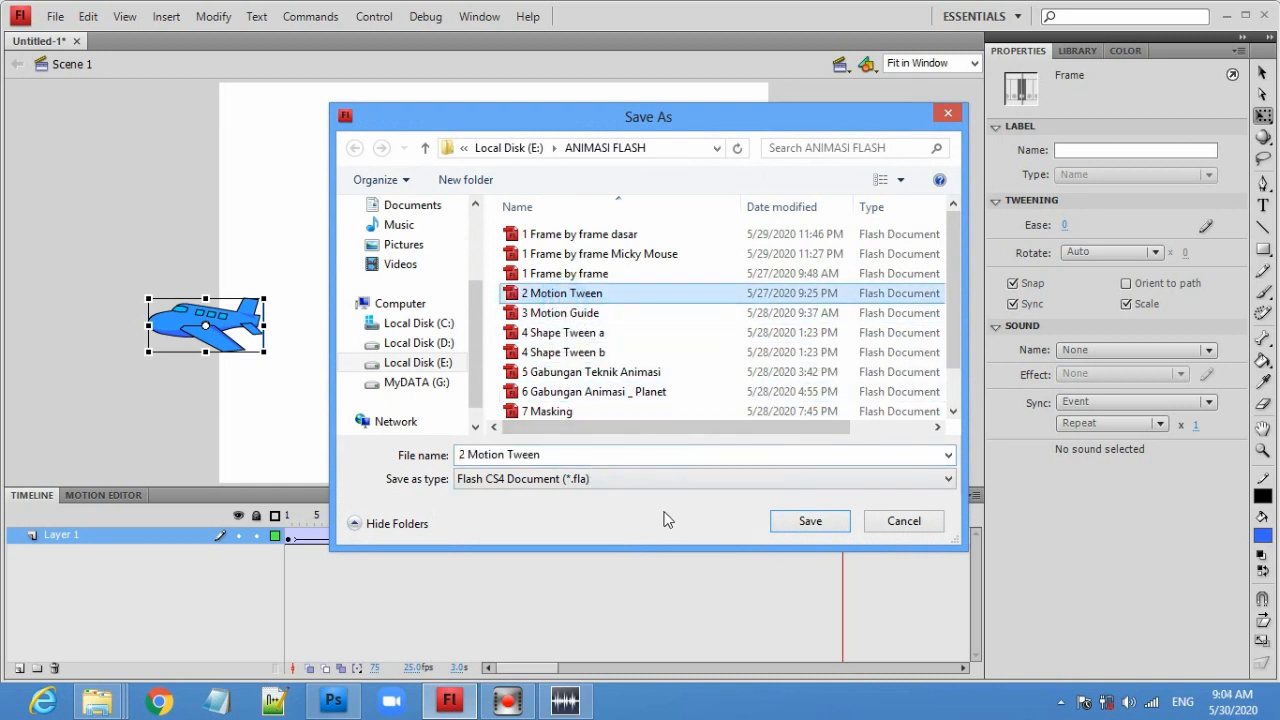
pyautogui.click(571, 456)
pyautogui.click(750, 502)
pyautogui.click(791, 523)
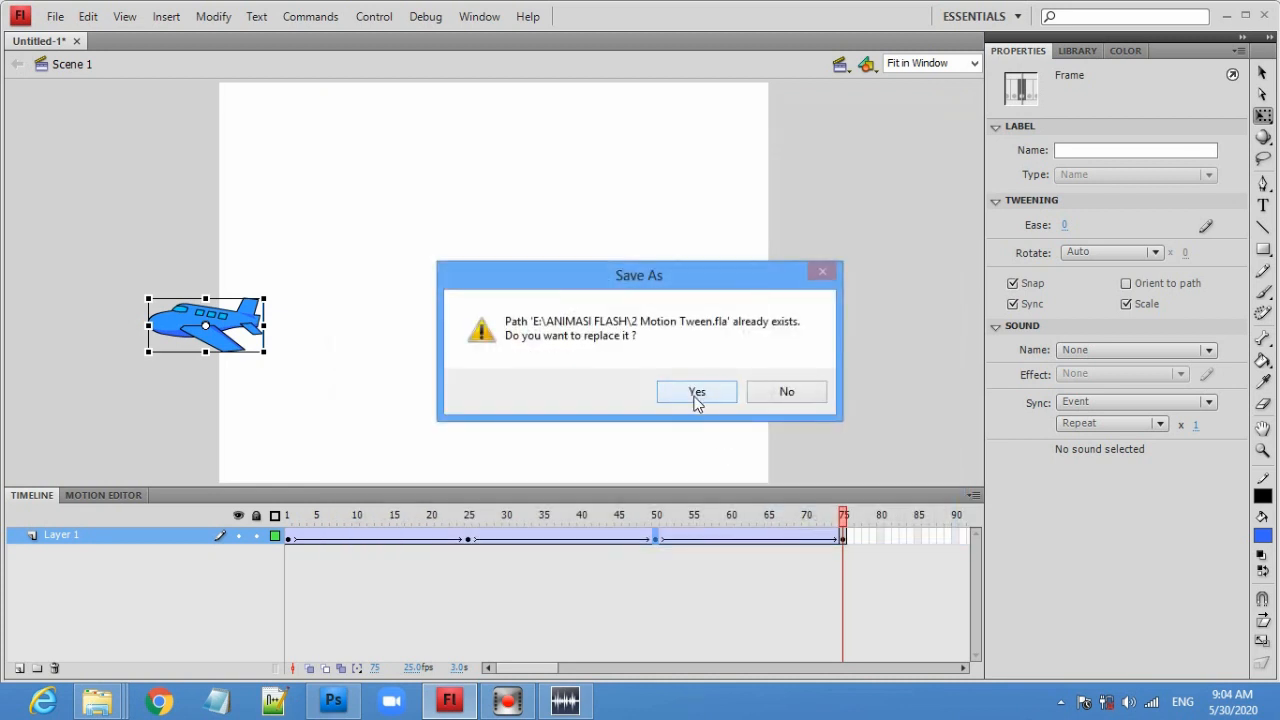
pyautogui.click(694, 393)
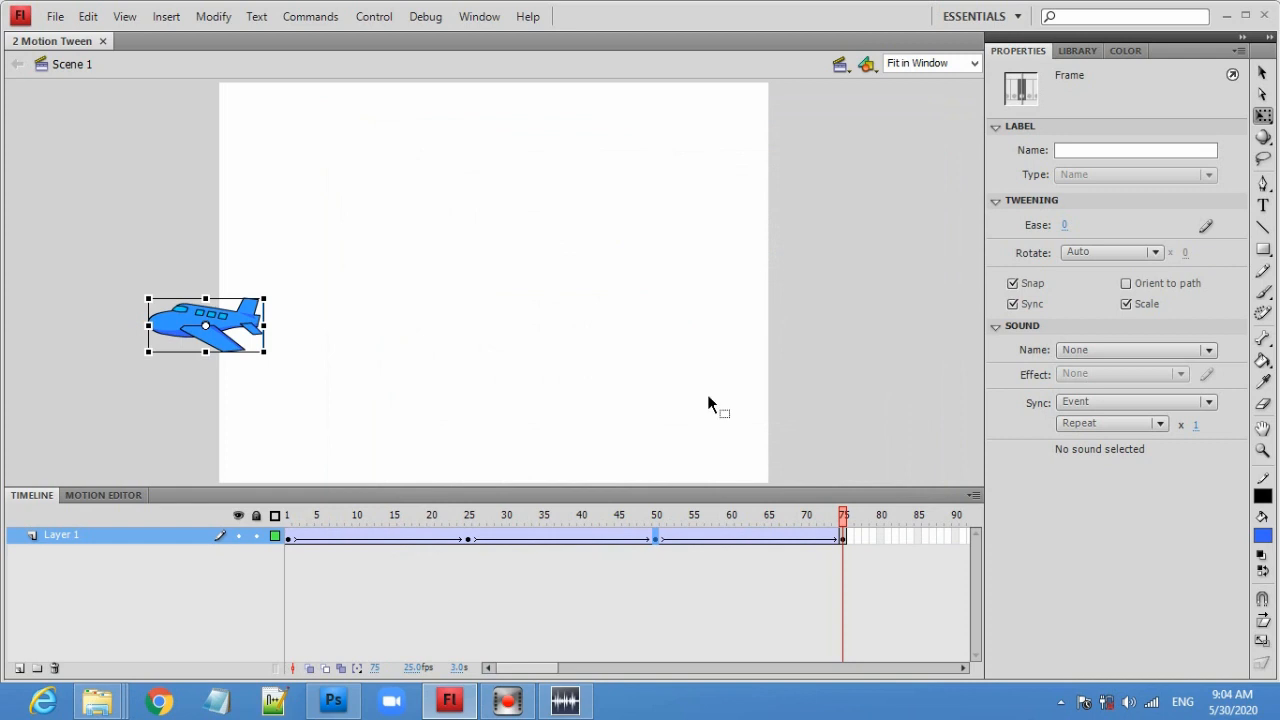